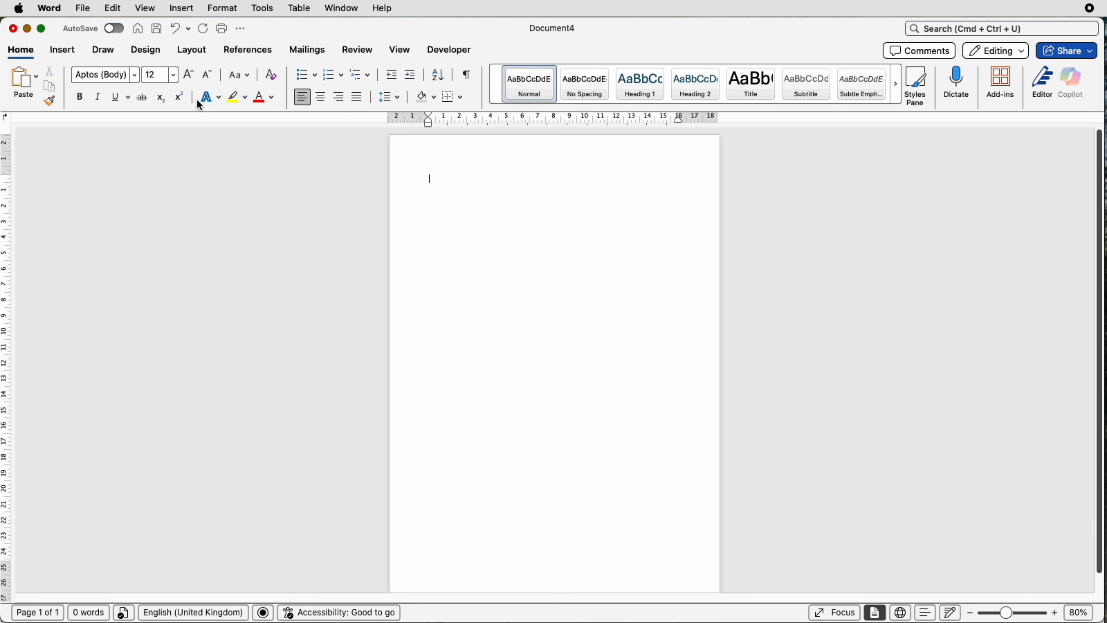
# Enlarge the page's top margin to about 6.5 cm and open the header for editing
pyautogui.click(399, 49)
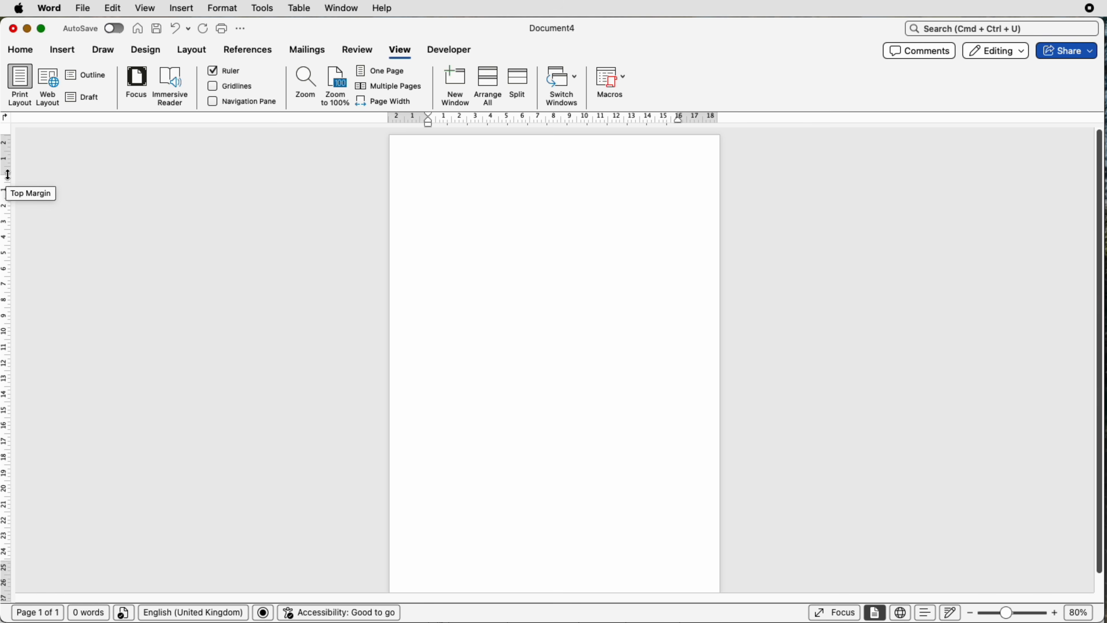
pyautogui.moveTo(7, 174); pyautogui.dragTo(10, 241)
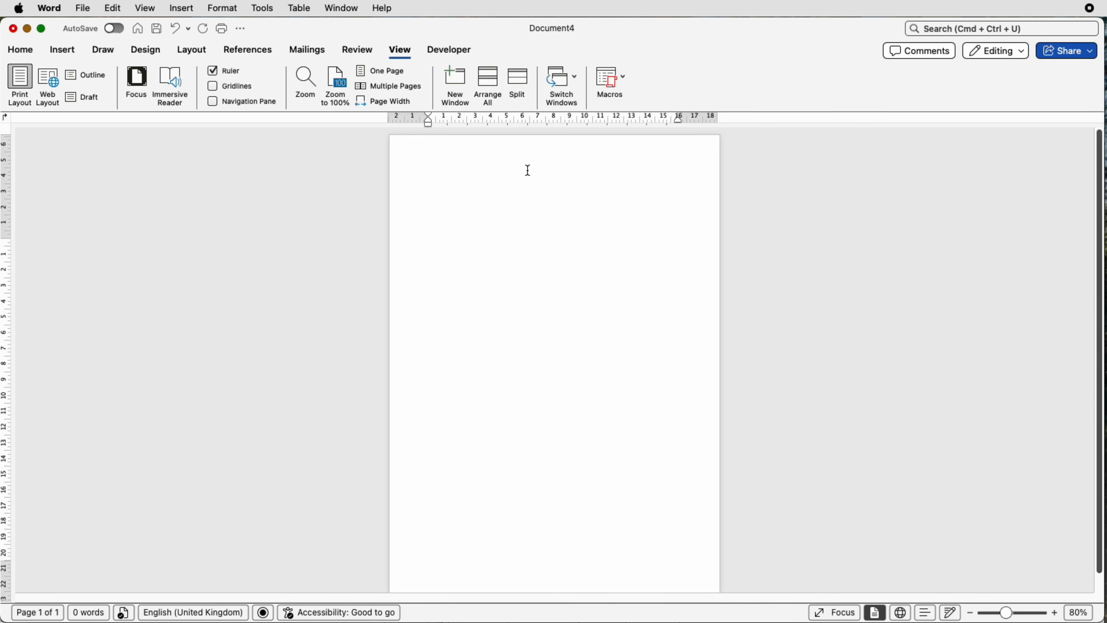
pyautogui.doubleClick(519, 149)
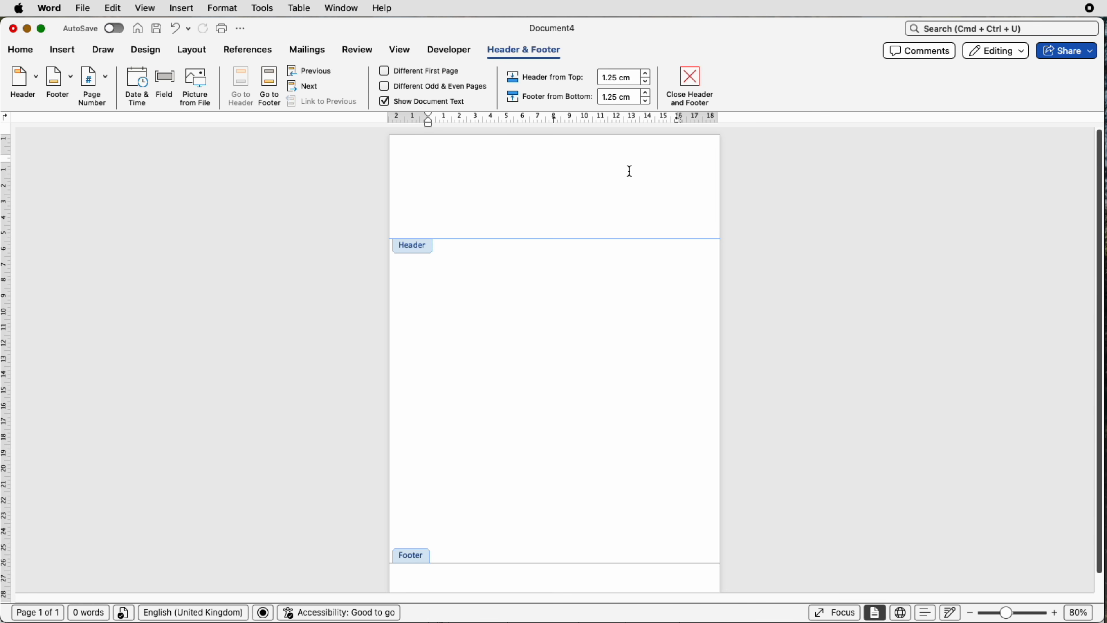
# Draw a text box about 13.1 cm wide and 2.6 cm high near the top of the header, with the cursor inside it
pyautogui.click(60, 52)
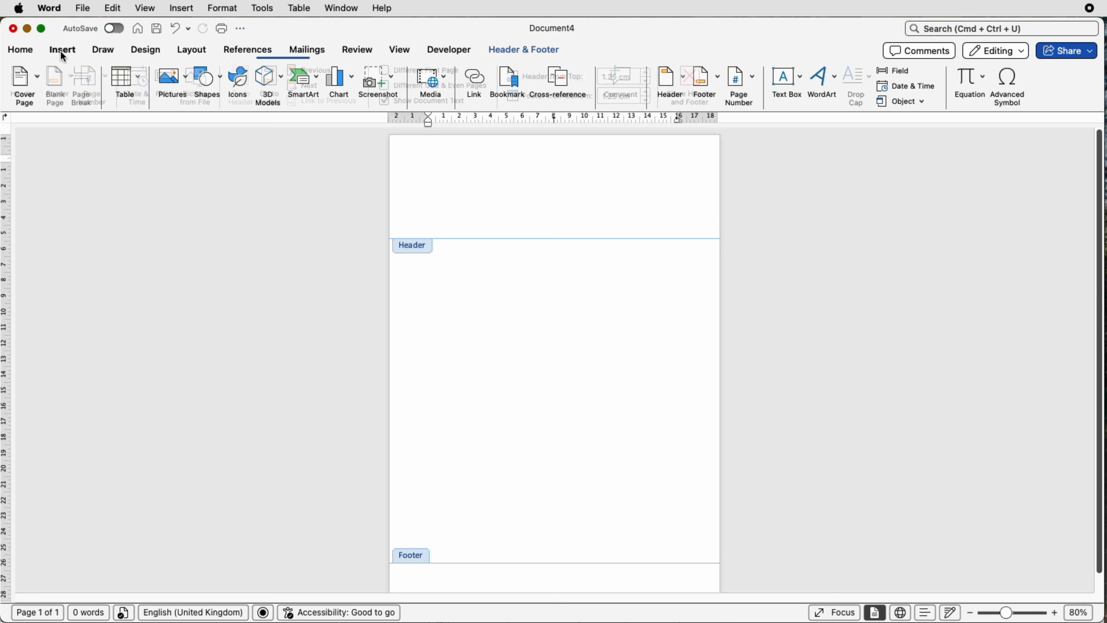
pyautogui.click(801, 83)
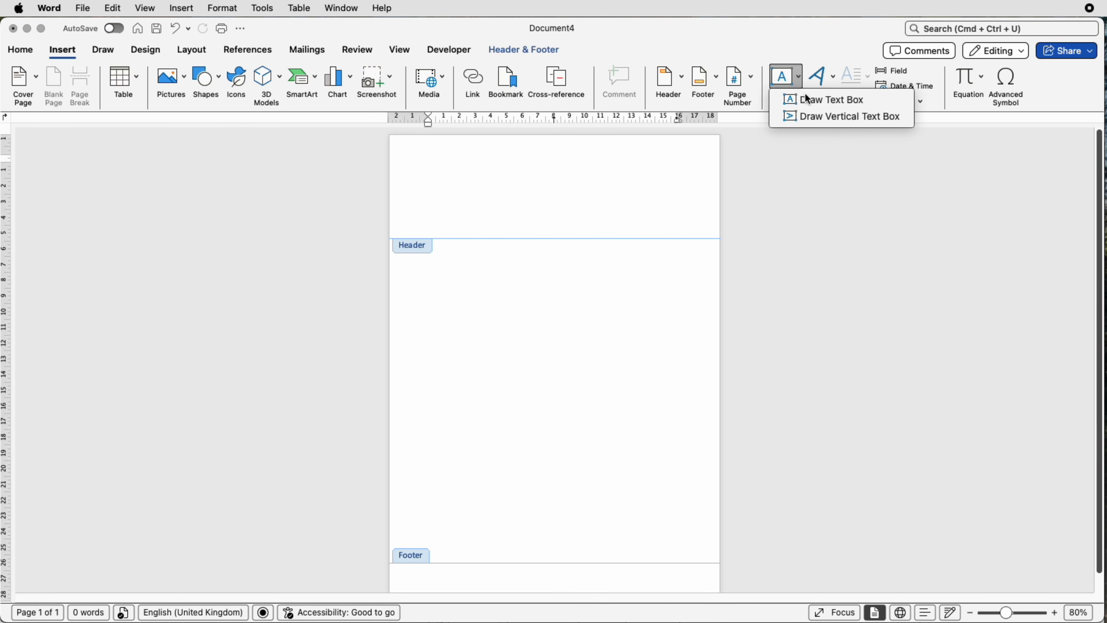
pyautogui.click(819, 99)
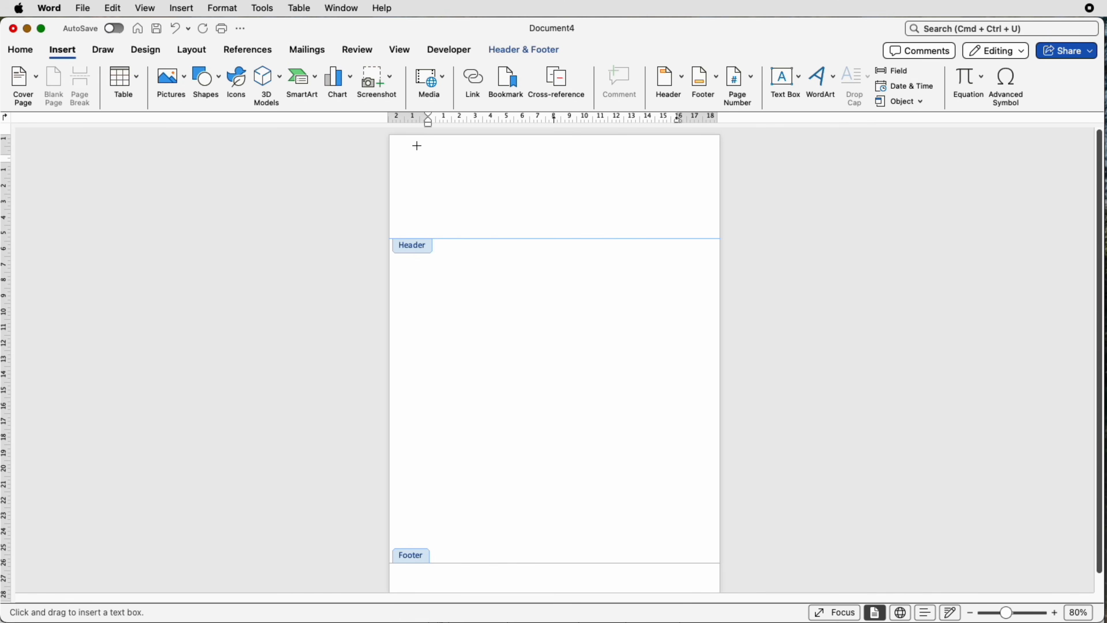
pyautogui.moveTo(416, 146); pyautogui.dragTo(624, 187)
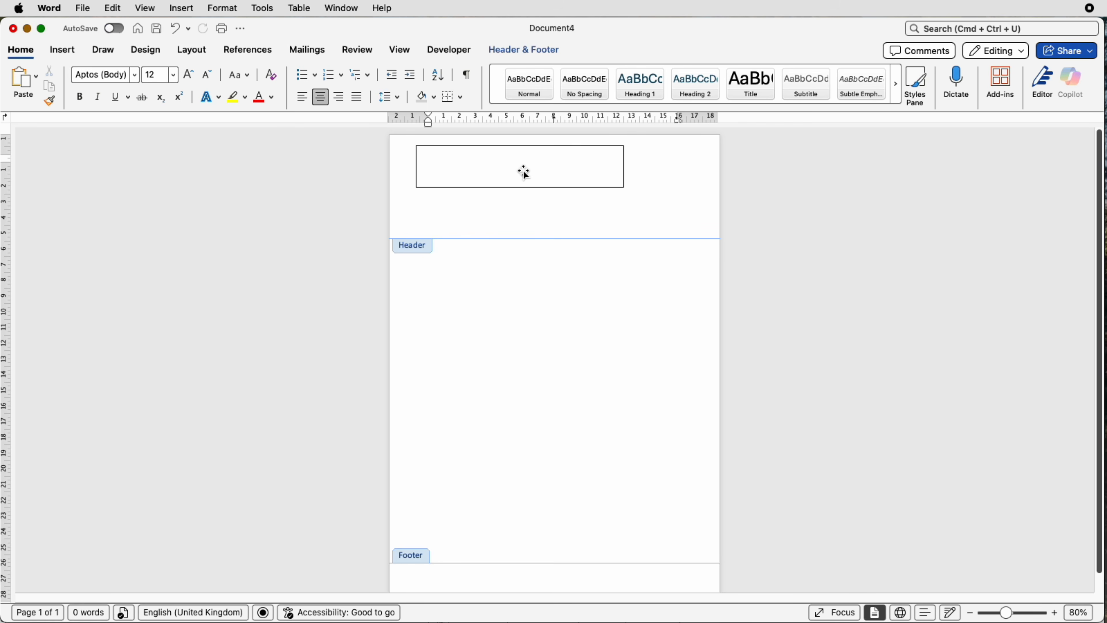
pyautogui.click(466, 159)
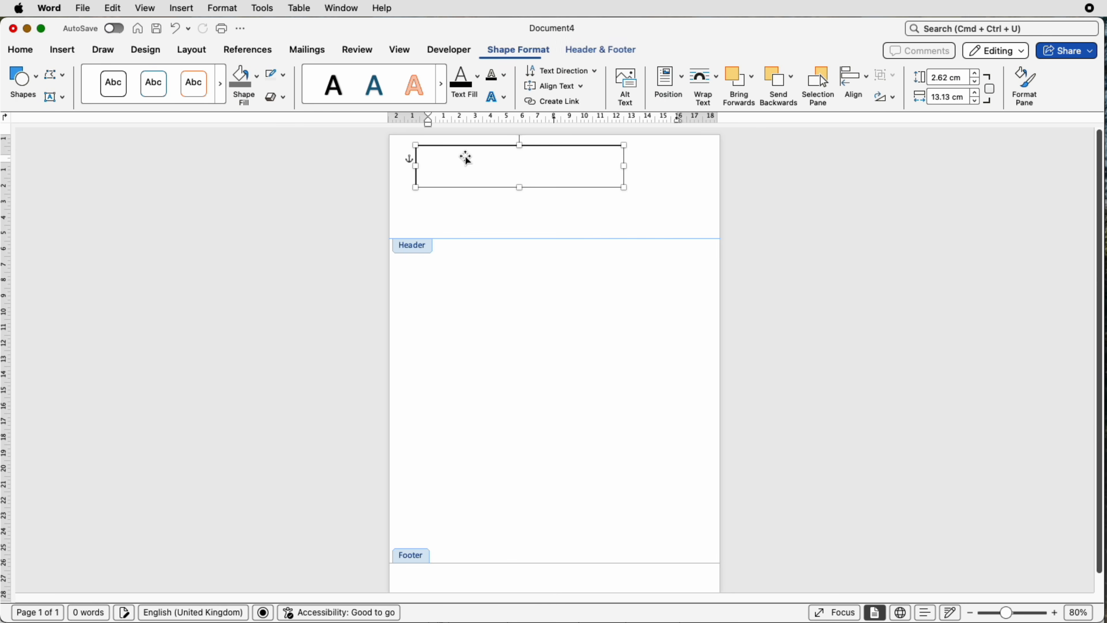
pyautogui.click(520, 158)
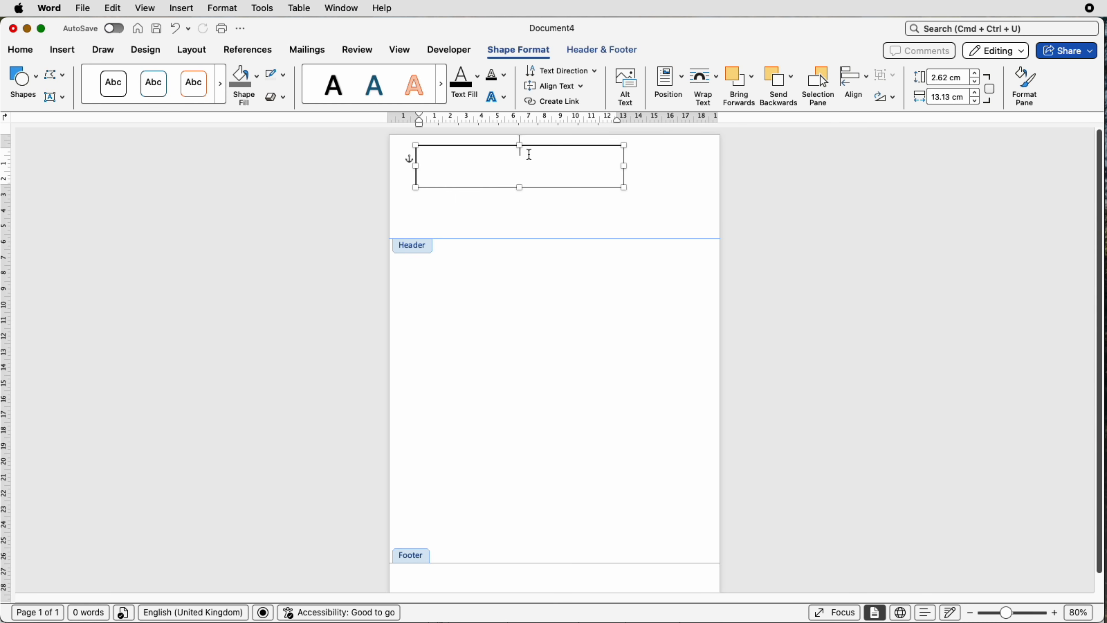
pyautogui.write('DFGDFGDF')
pyautogui.press('BackSpace')
pyautogui.press('BackSpace')
pyautogui.press('BackSpace')
pyautogui.press('BackSpace')
pyautogui.press('BackSpace')
pyautogui.press('BackSpace')
pyautogui.press('BackSpace')
pyautogui.press('BackSpace')
# Enter the bold Bodoni 72 title "Petition to Improve Street Lighting in Riverside Neighbourhood", with "Petition" at 24 pt and the rest at 16 pt
pyautogui.write('Petition to Improve Street Lighting in Riverside Neighbourhood')
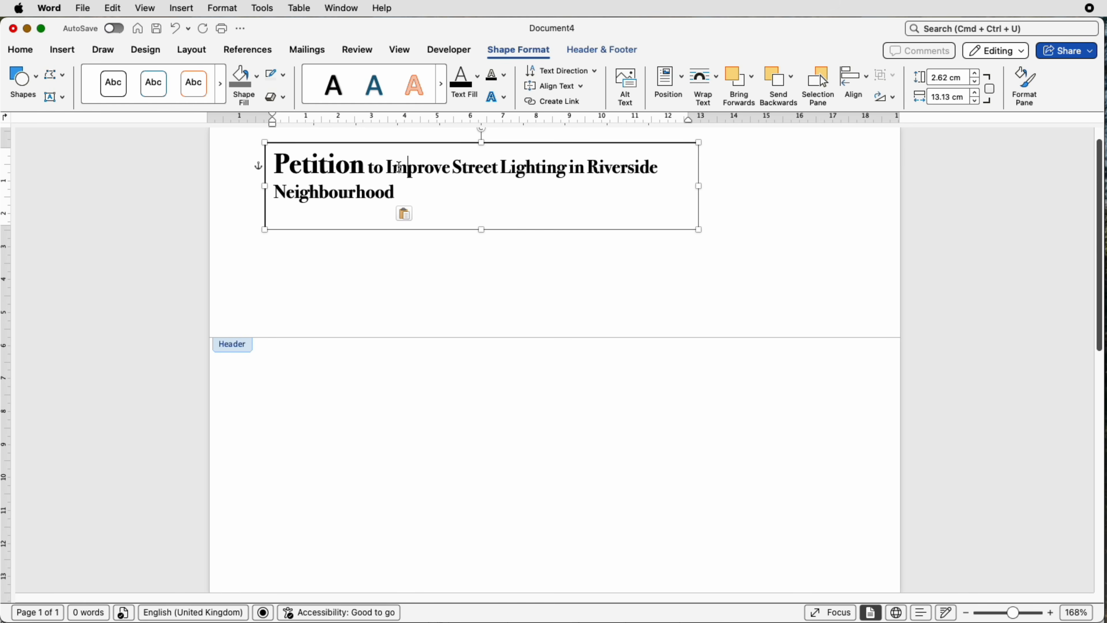
pyautogui.click(20, 49)
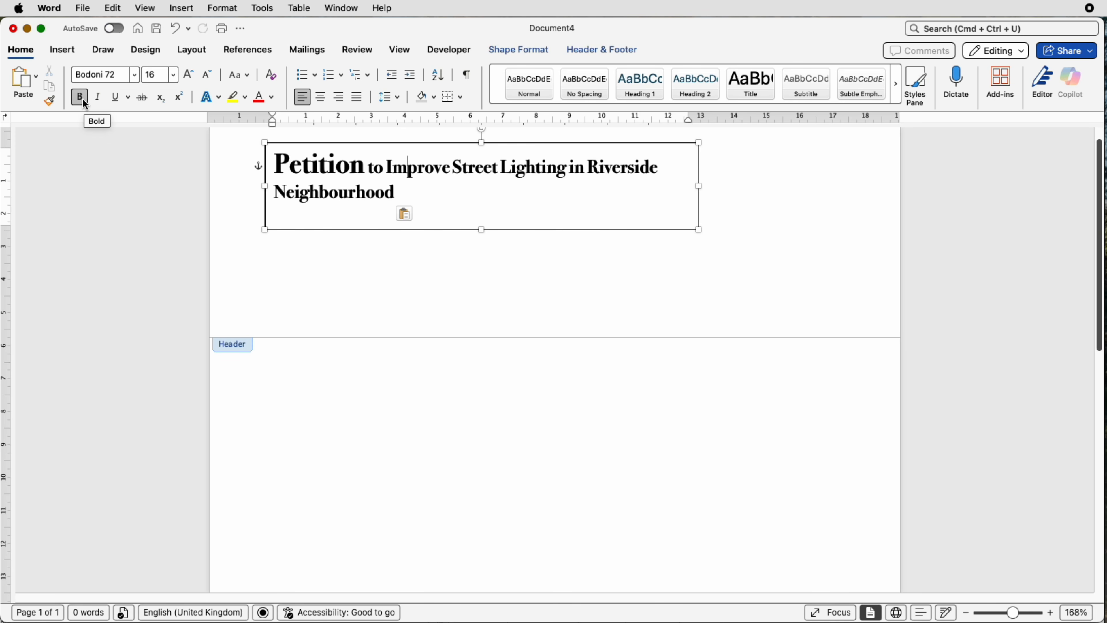
pyautogui.click(319, 166)
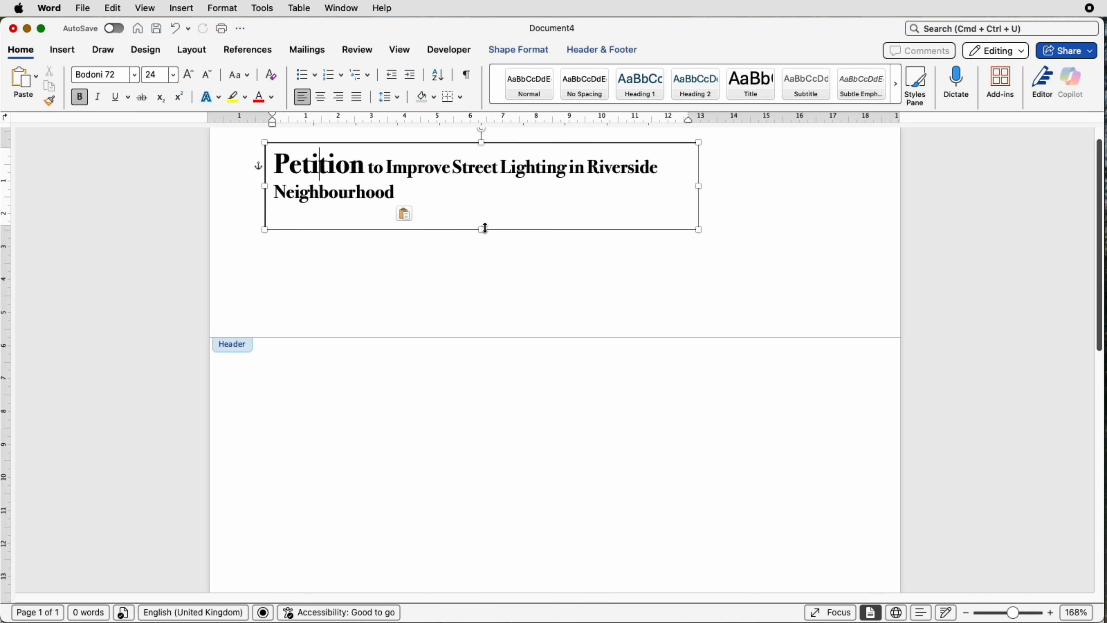
# Shorten the title text box to about 2 cm high and remove its outline
pyautogui.moveTo(483, 226); pyautogui.dragTo(484, 210)
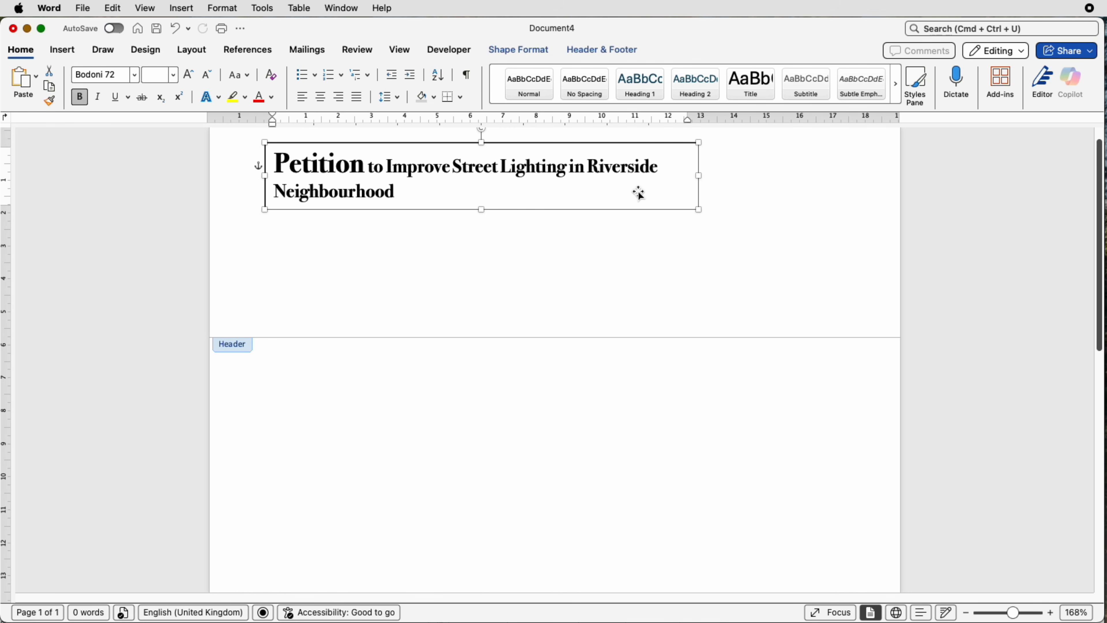
pyautogui.click(531, 52)
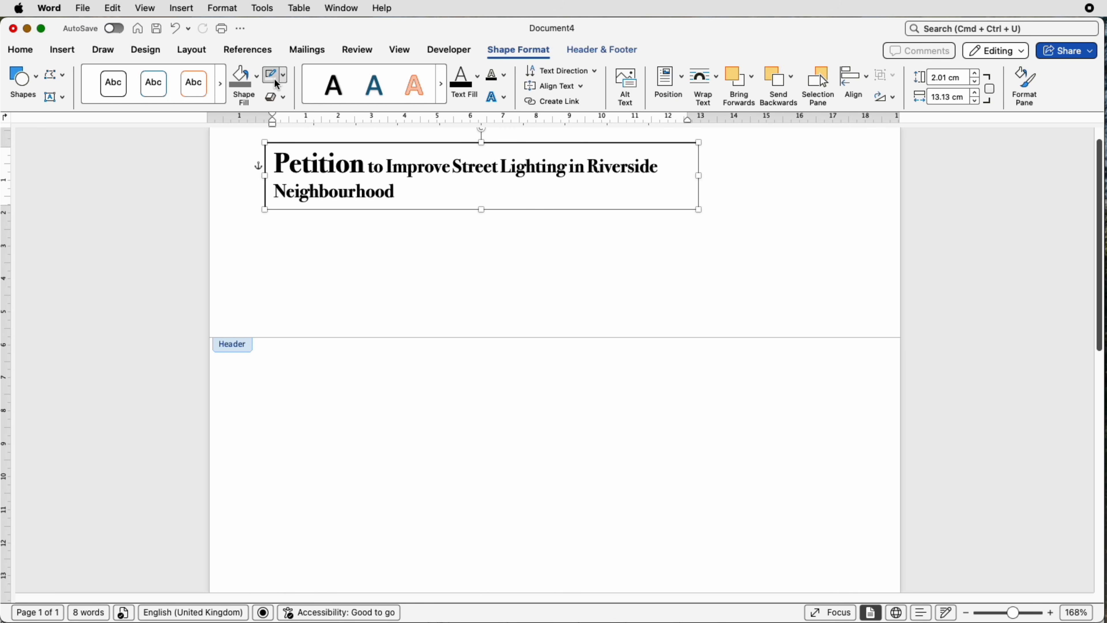
pyautogui.click(284, 78)
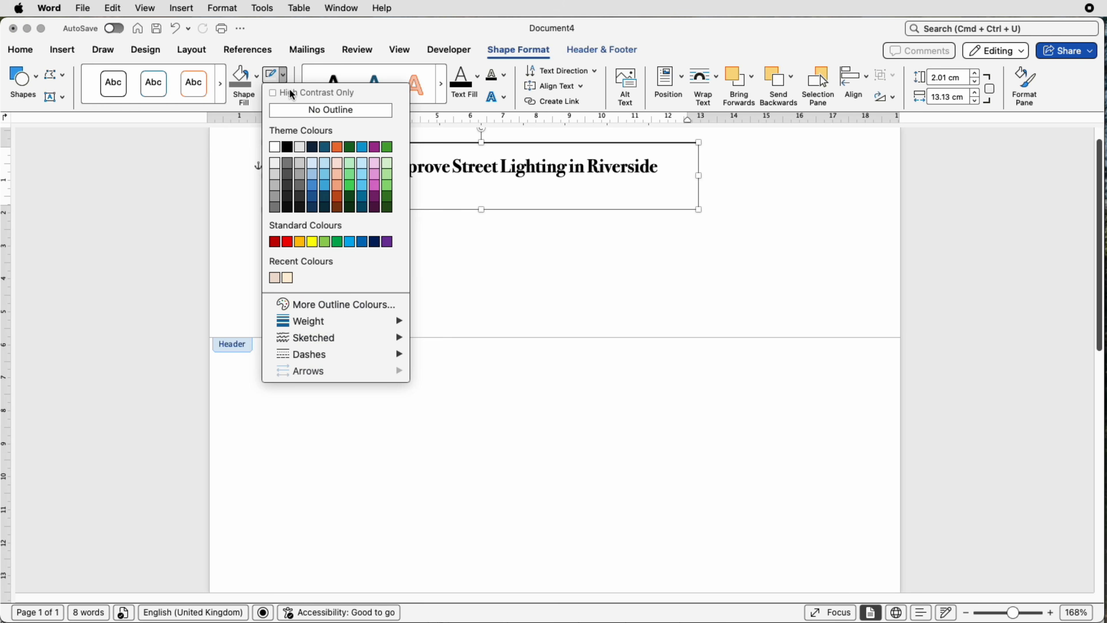
pyautogui.click(295, 109)
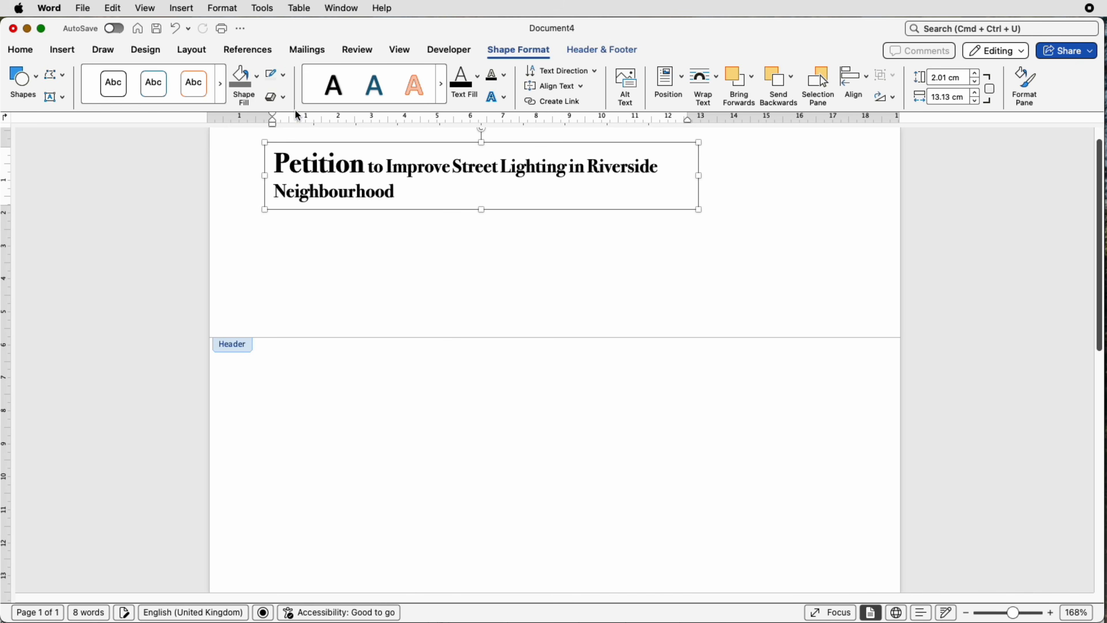
pyautogui.click(800, 205)
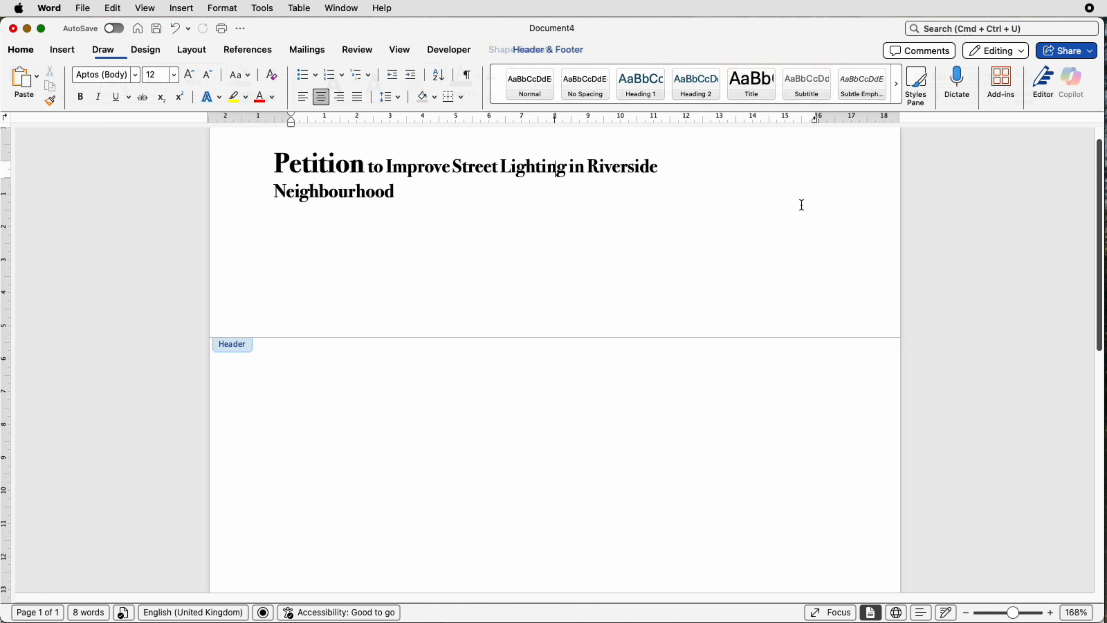
# Try to duplicate the title text box directly below the original in the header
pyautogui.click(380, 172)
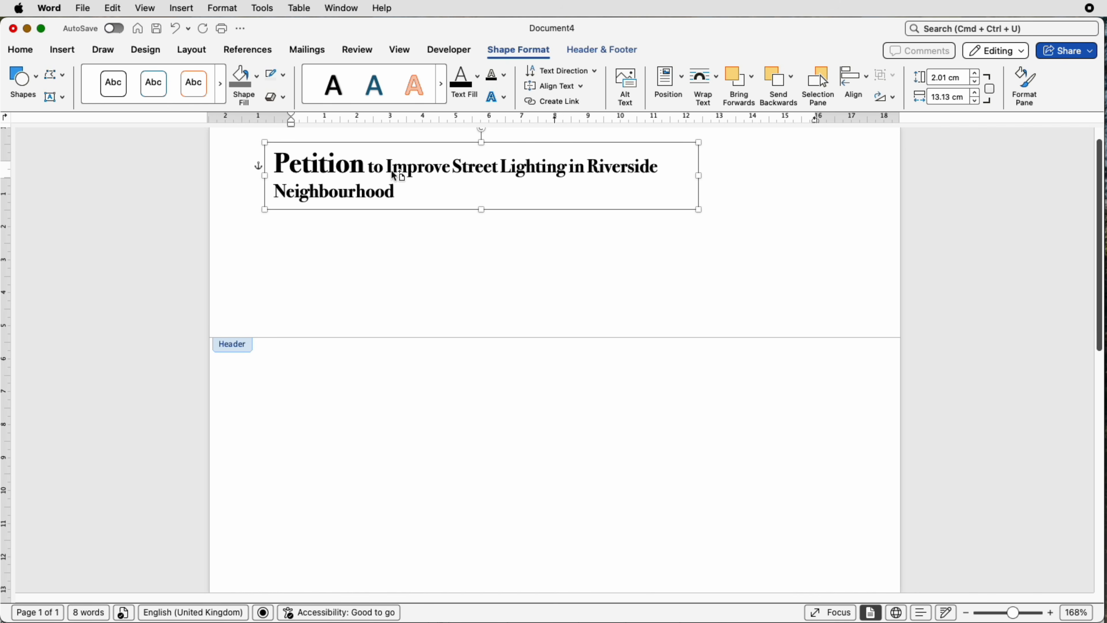
pyautogui.moveTo(395, 175); pyautogui.dragTo(399, 253)
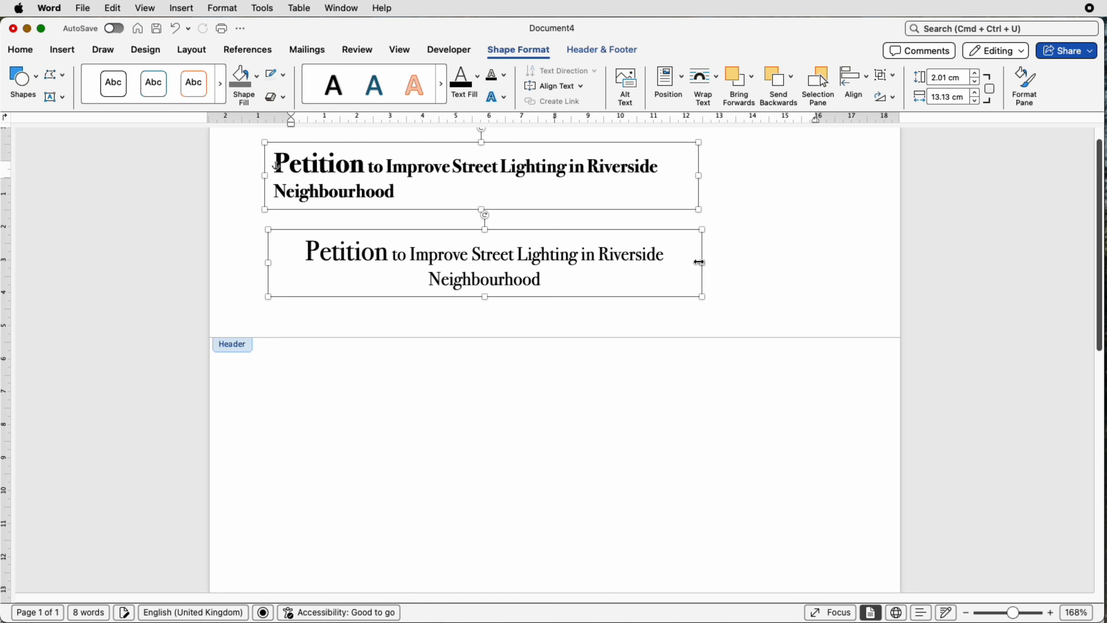
pyautogui.click(734, 250)
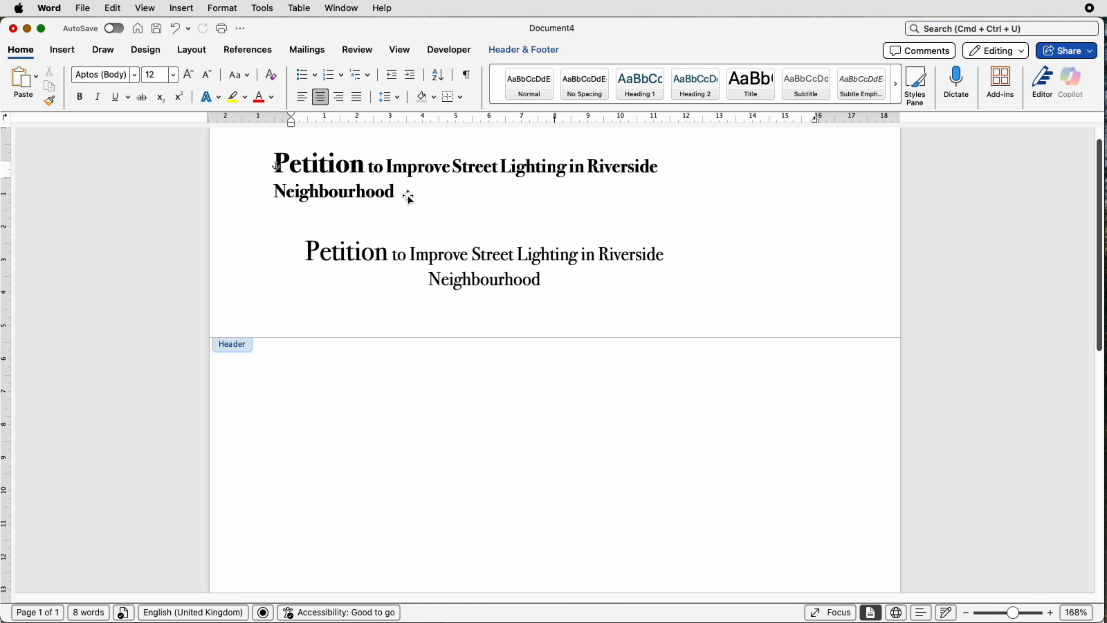
# Copy the original bold title text box and paste the copy into the header
pyautogui.click(375, 193)
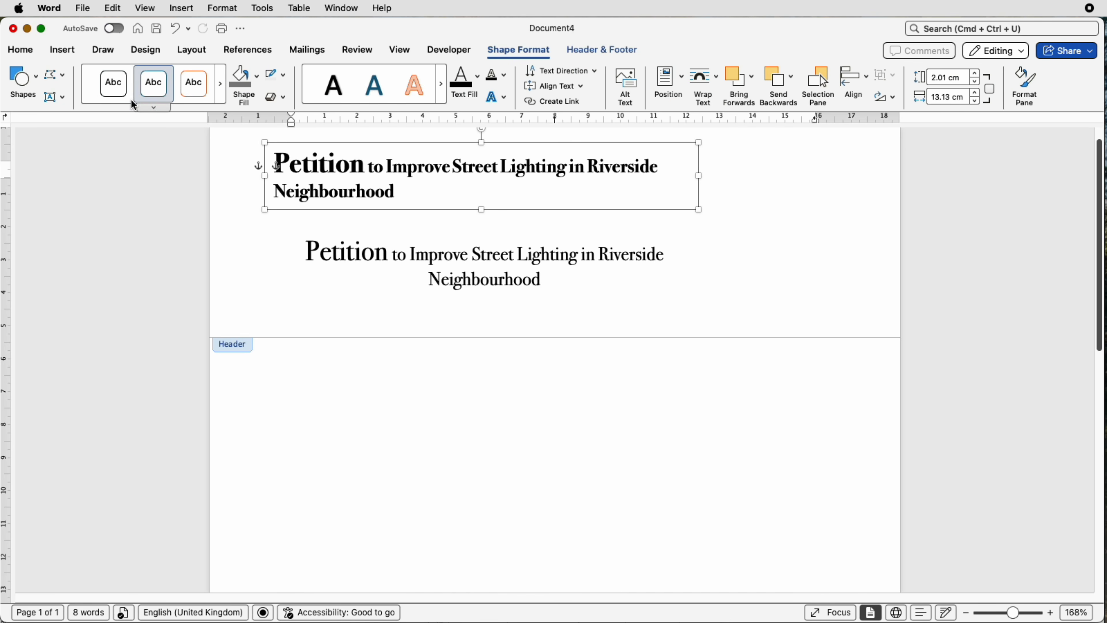
pyautogui.click(32, 55)
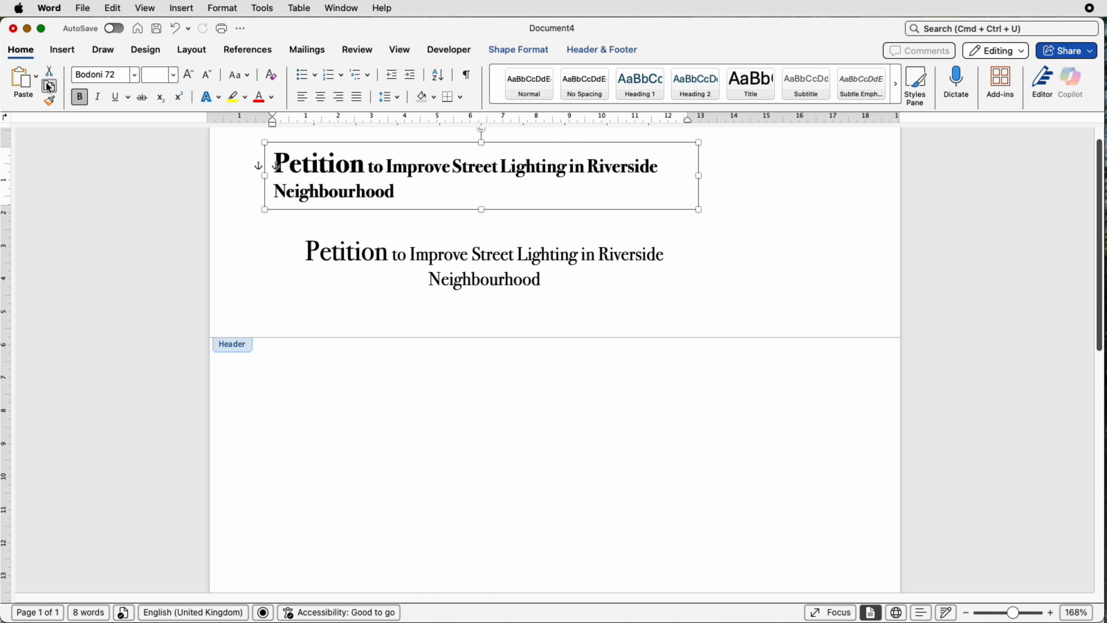
pyautogui.click(259, 224)
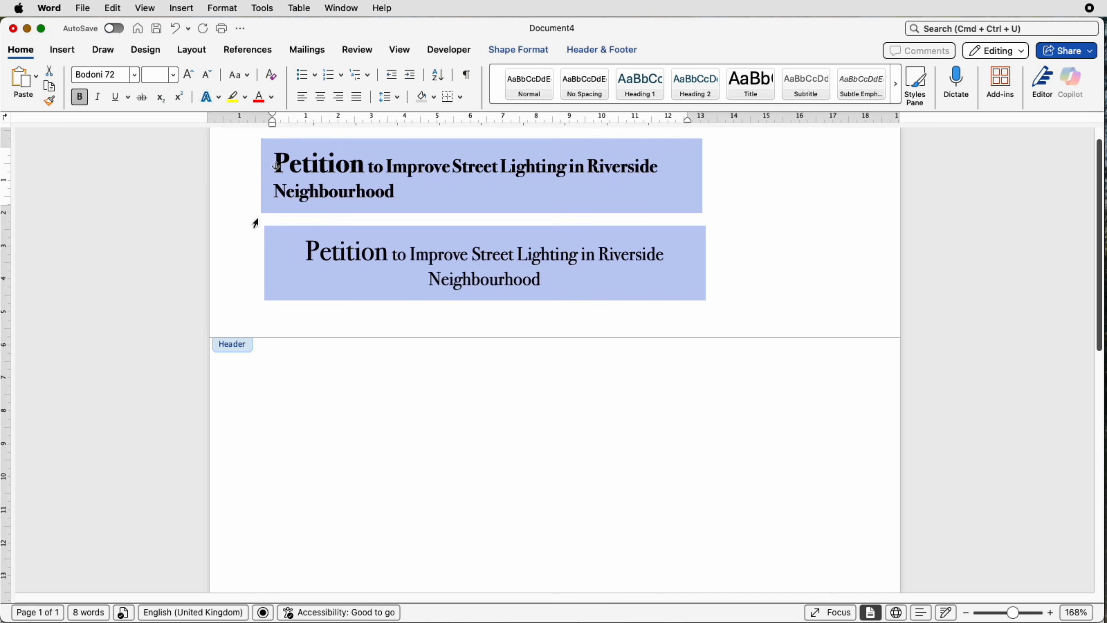
pyautogui.click(26, 89)
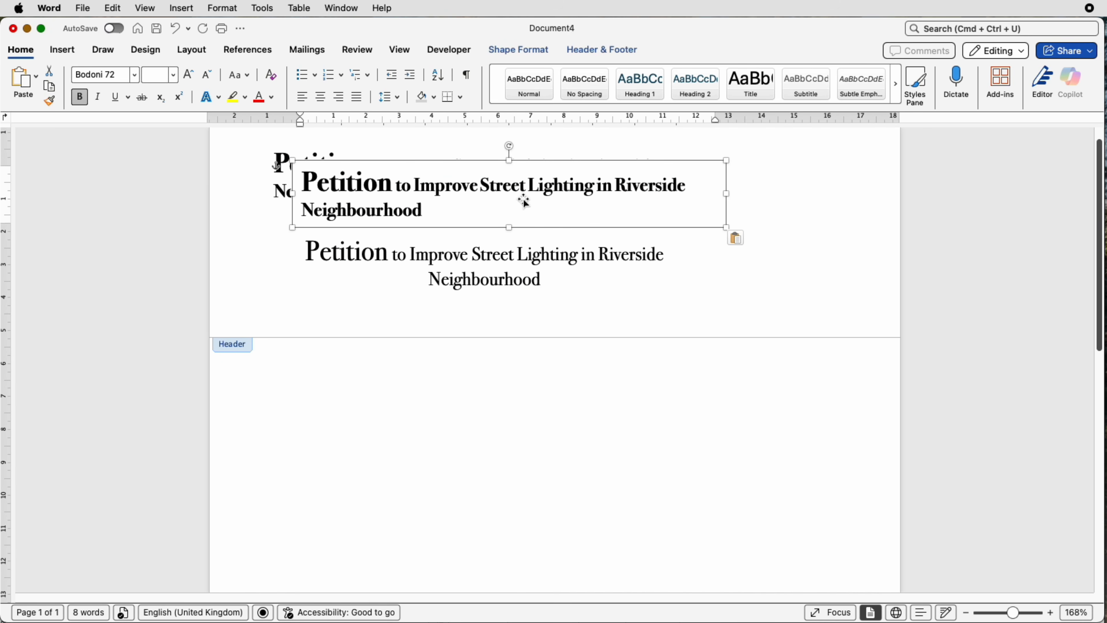
# Delete the centred duplicate of the title and move the pasted bold copy beneath the original title
pyautogui.click(477, 276)
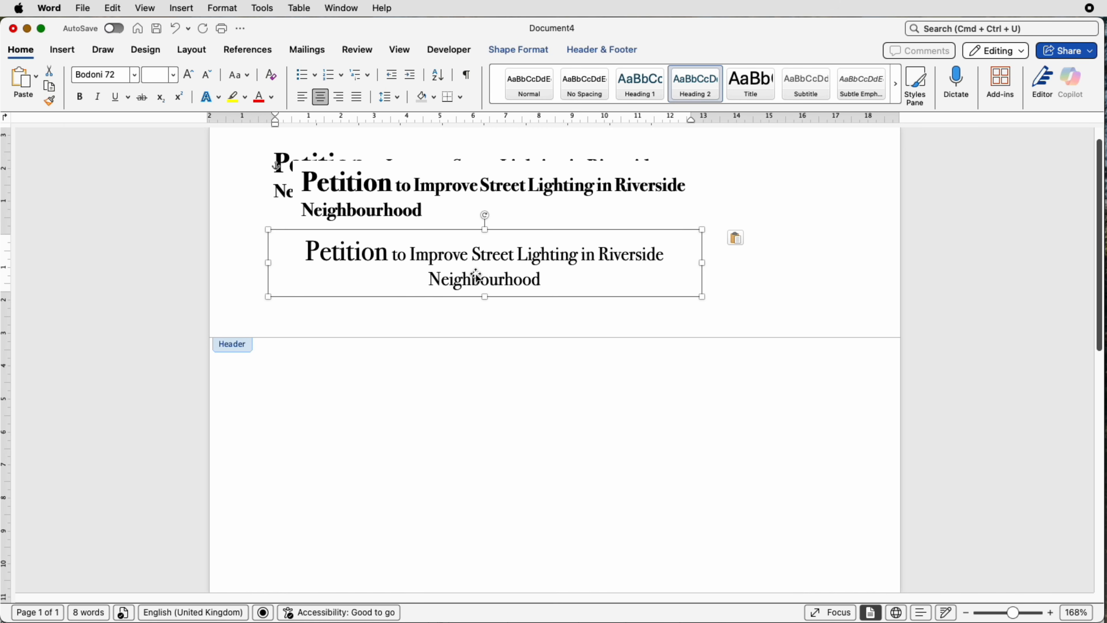
pyautogui.moveTo(477, 276); pyautogui.dragTo(449, 245)
# Replace the text in the lower text box with the "Explanation:" heading and the two paragraphs about street lighting in Riverside
pyautogui.click(437, 266)
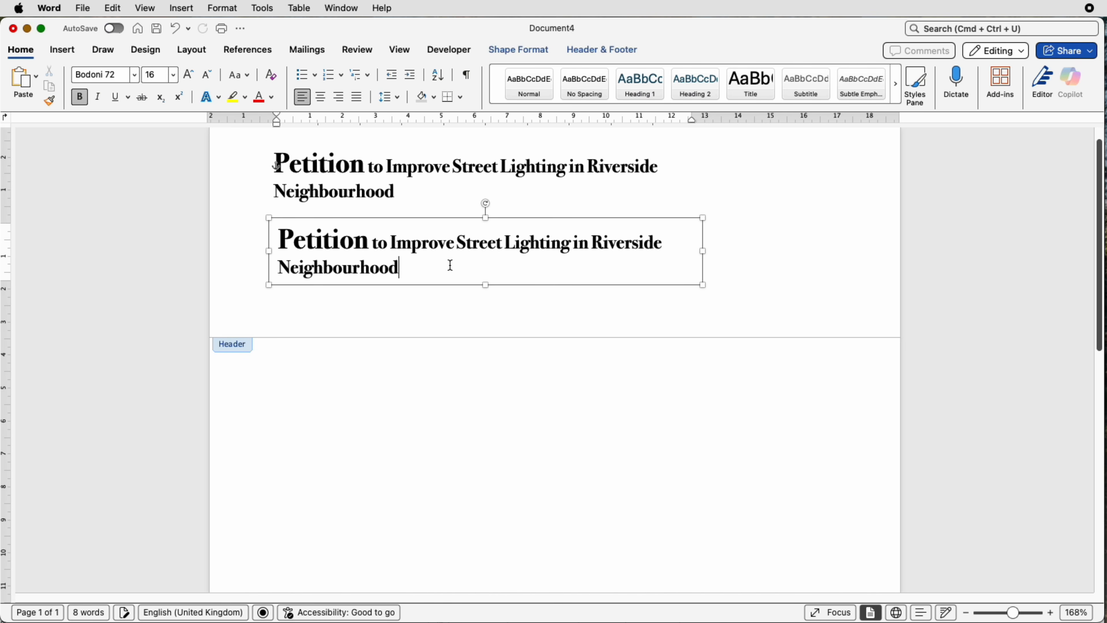
pyautogui.moveTo(407, 268); pyautogui.dragTo(307, 250)
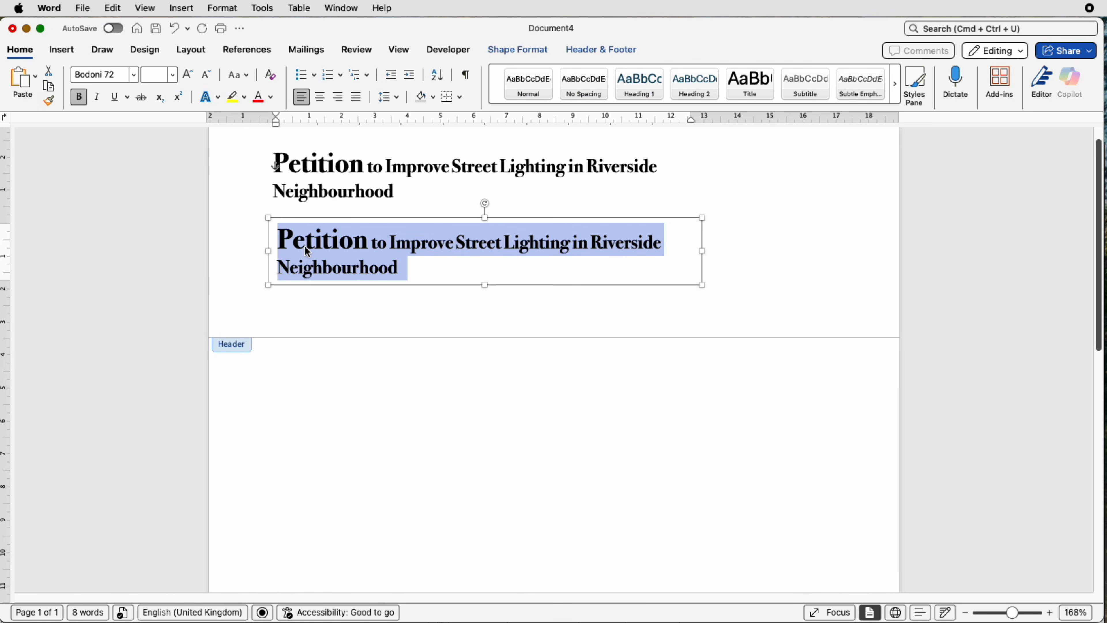
pyautogui.press('cmd+v')
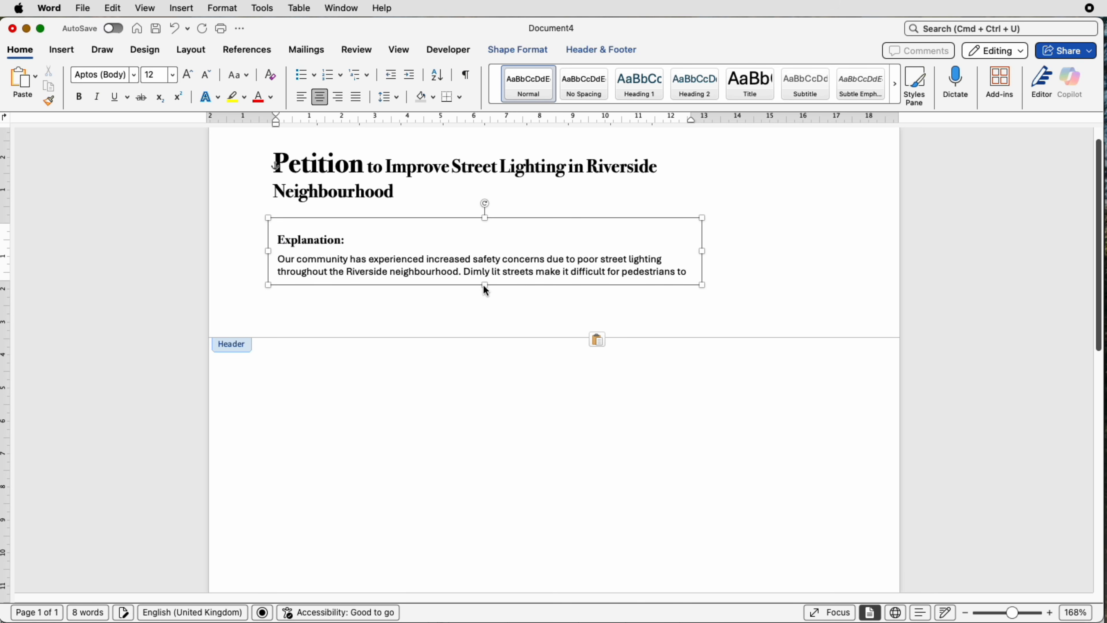
# Fit the explanation text box's height to its text and widen it to near the page's right edge
pyautogui.doubleClick(484, 285)
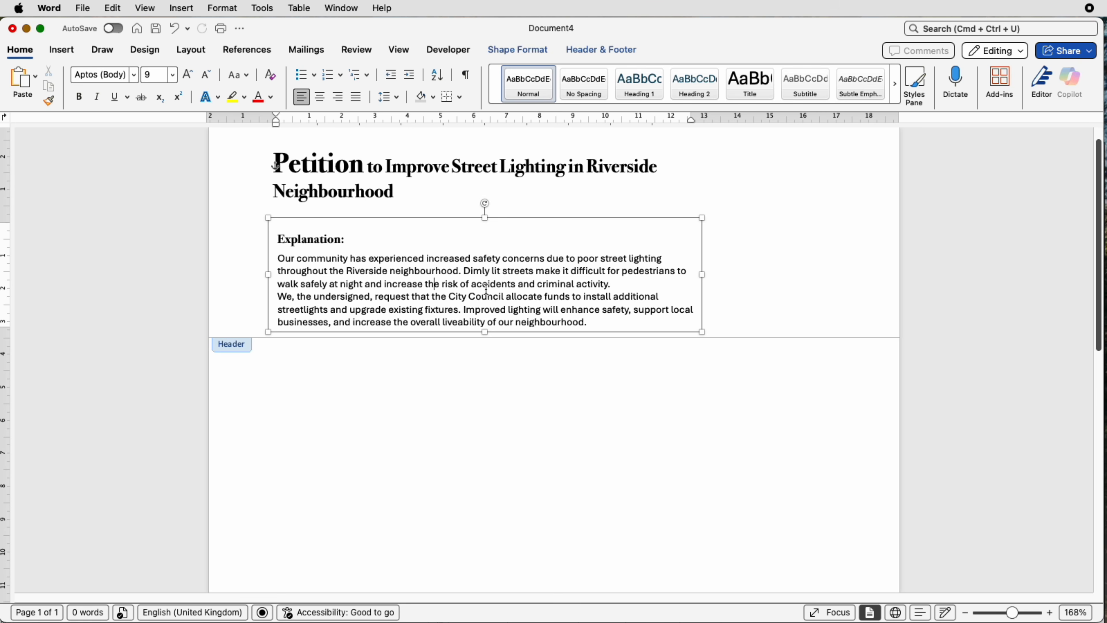
pyautogui.moveTo(703, 276); pyautogui.dragTo(857, 281)
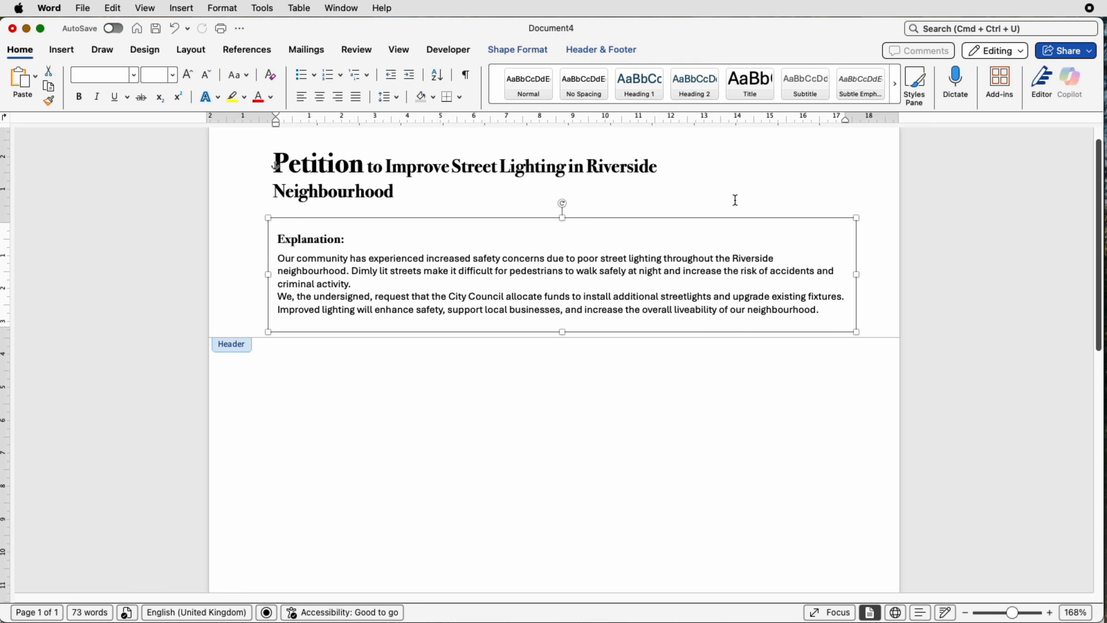
pyautogui.press('Escape')
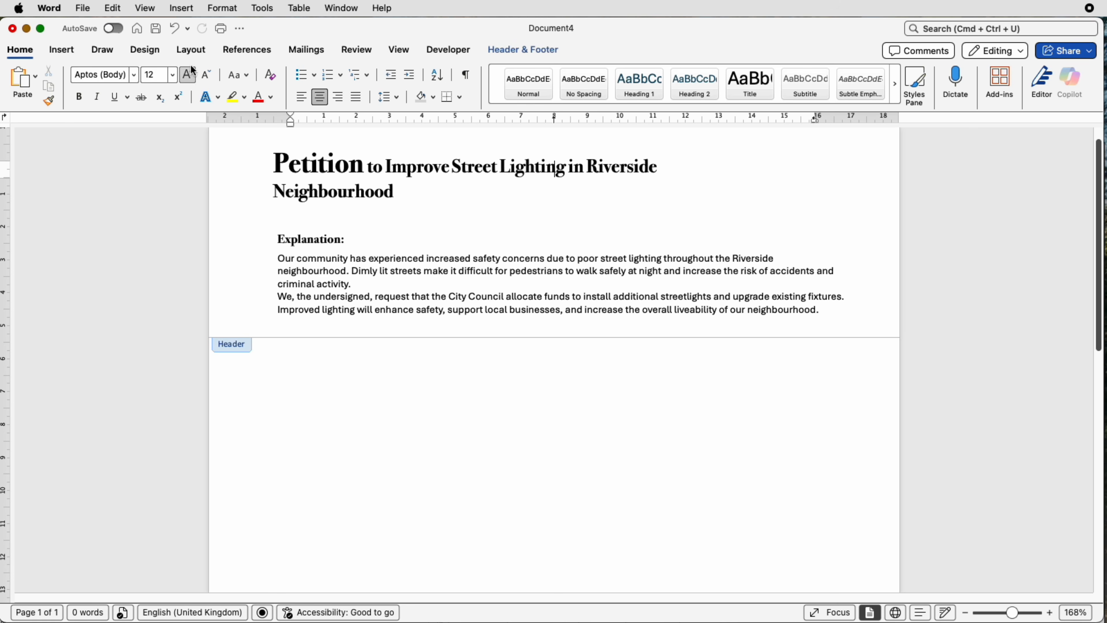
# Insert the circular company logo circle.png from the Logos folder into the header
pyautogui.click(57, 58)
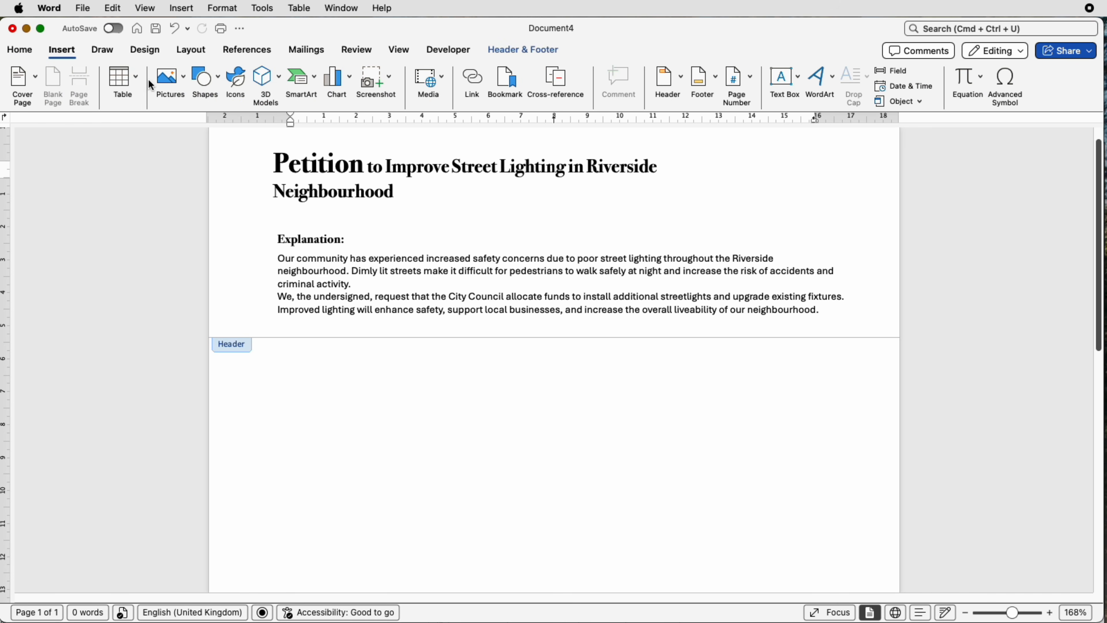
pyautogui.click(171, 79)
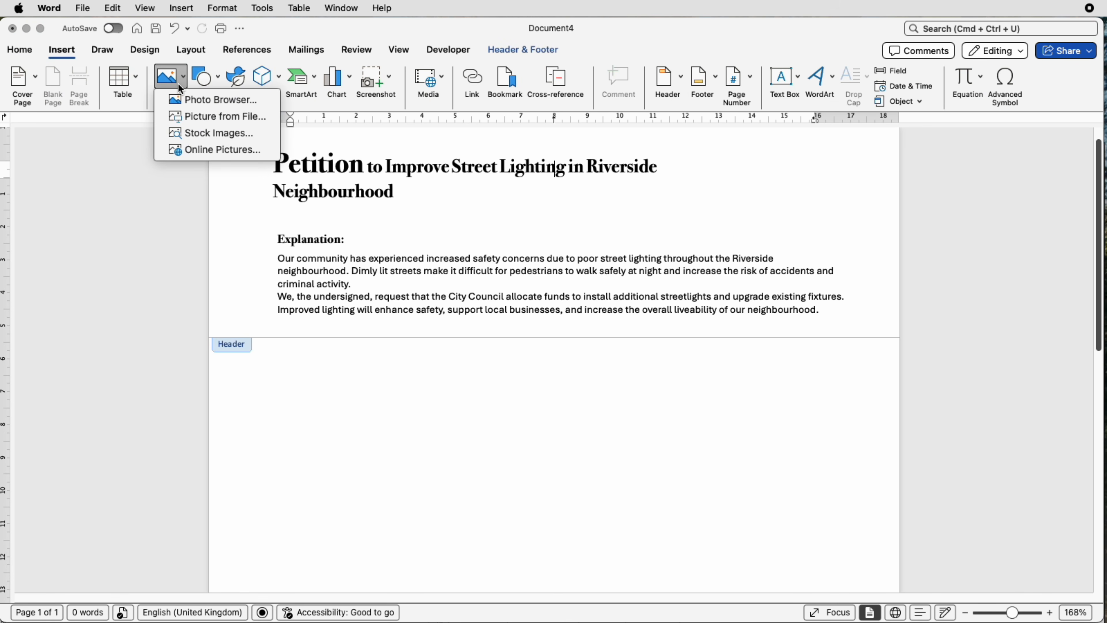
pyautogui.click(205, 118)
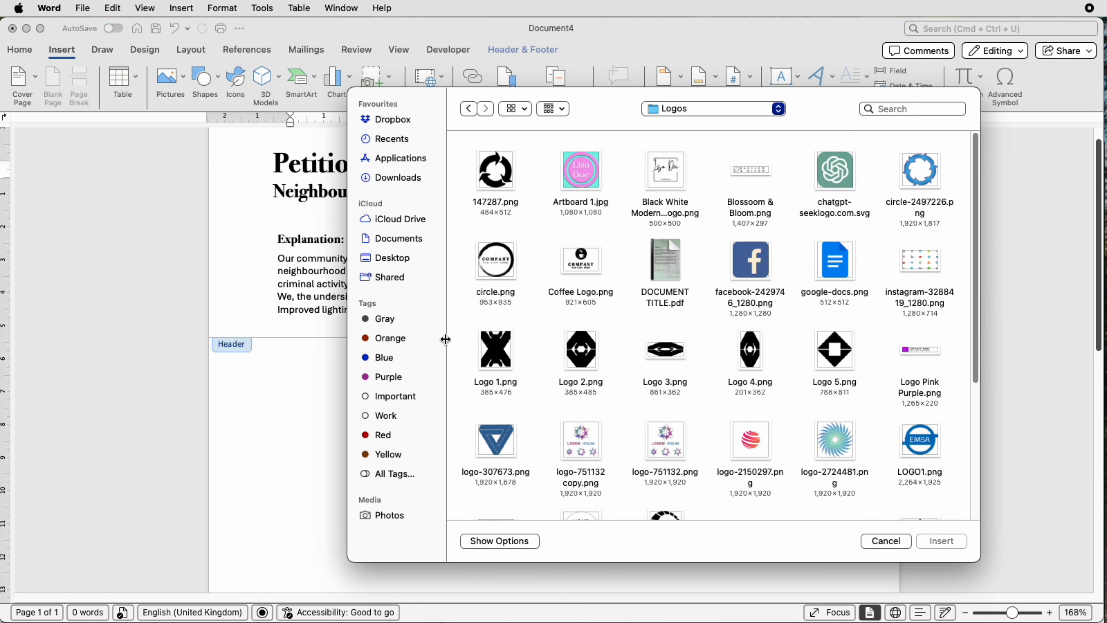
pyautogui.click(498, 269)
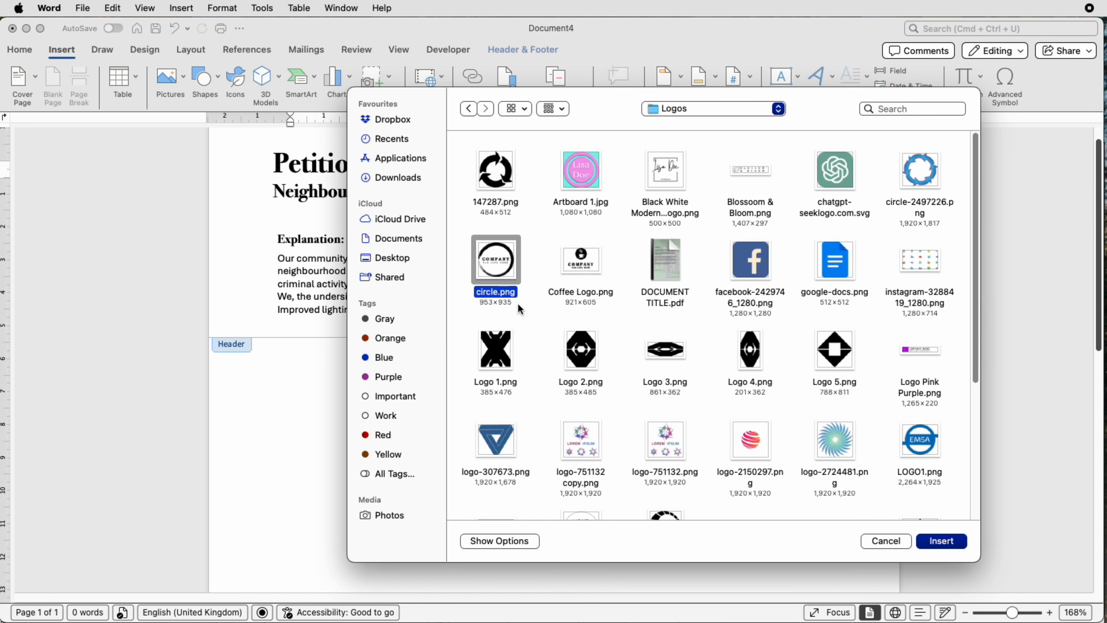
pyautogui.click(934, 543)
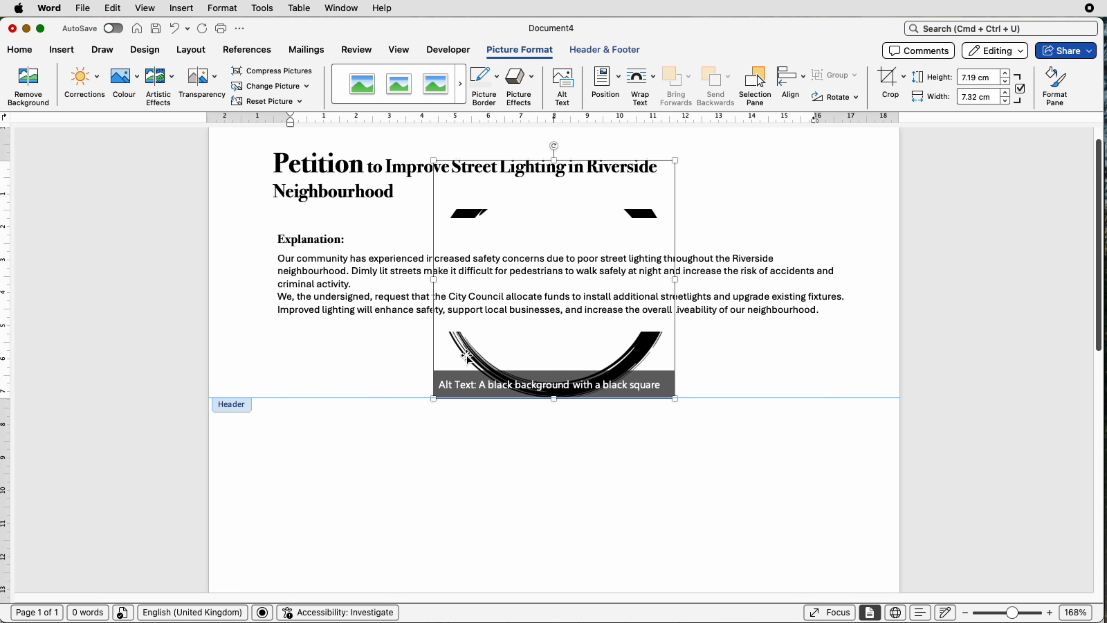
# Place the logo in front of the text, shrink it to about 2.06 × 2.09 cm and move it to the right of the petition title
pyautogui.click(654, 85)
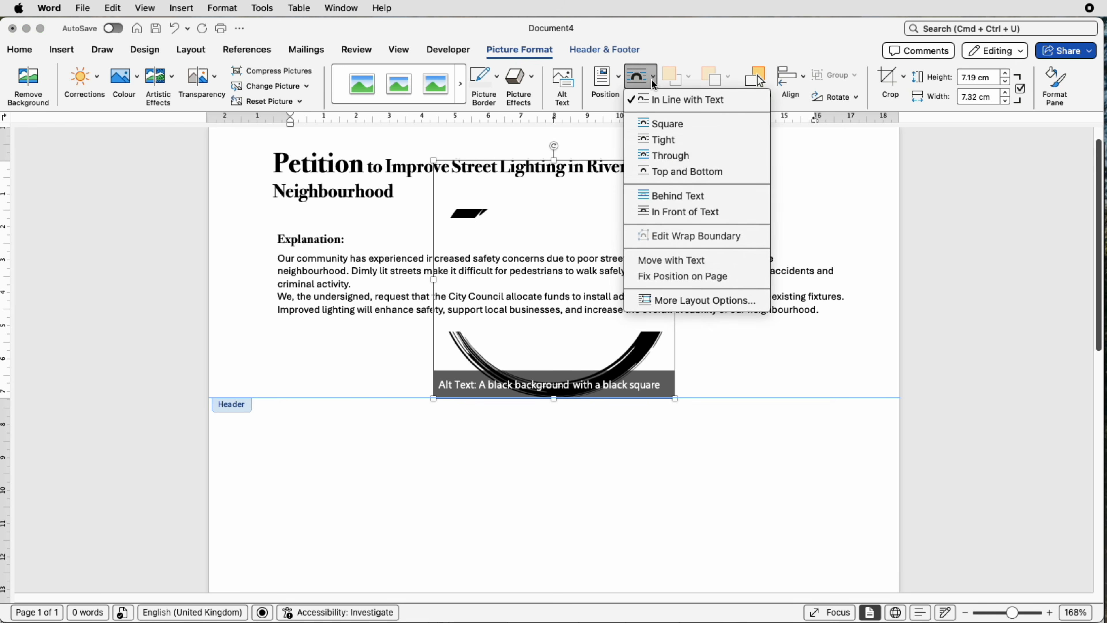
pyautogui.click(672, 212)
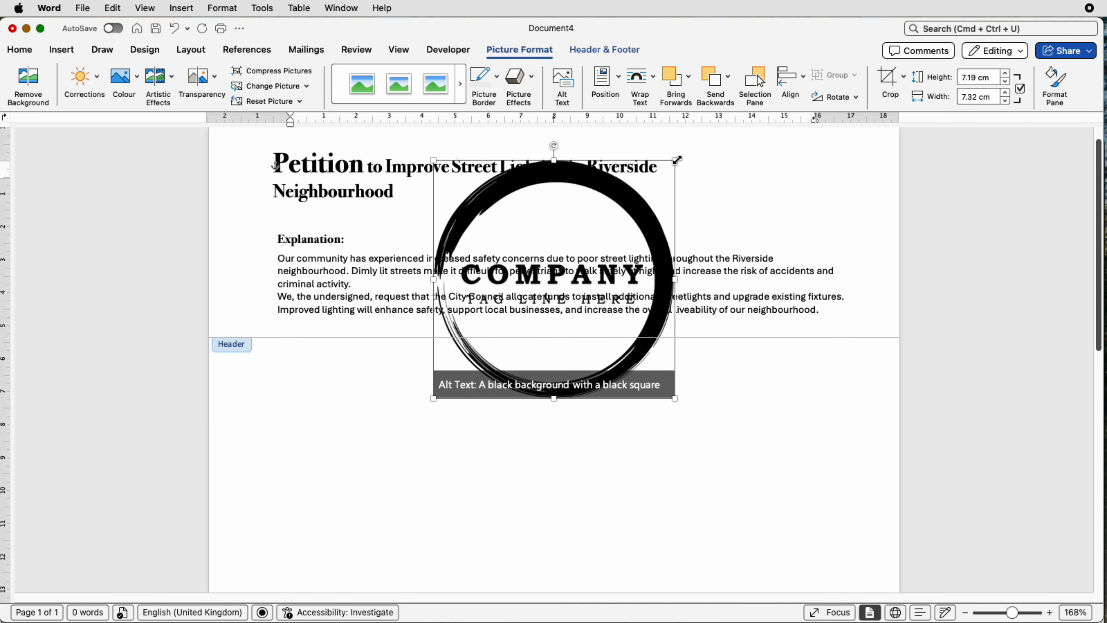
pyautogui.moveTo(675, 160); pyautogui.dragTo(811, 178)
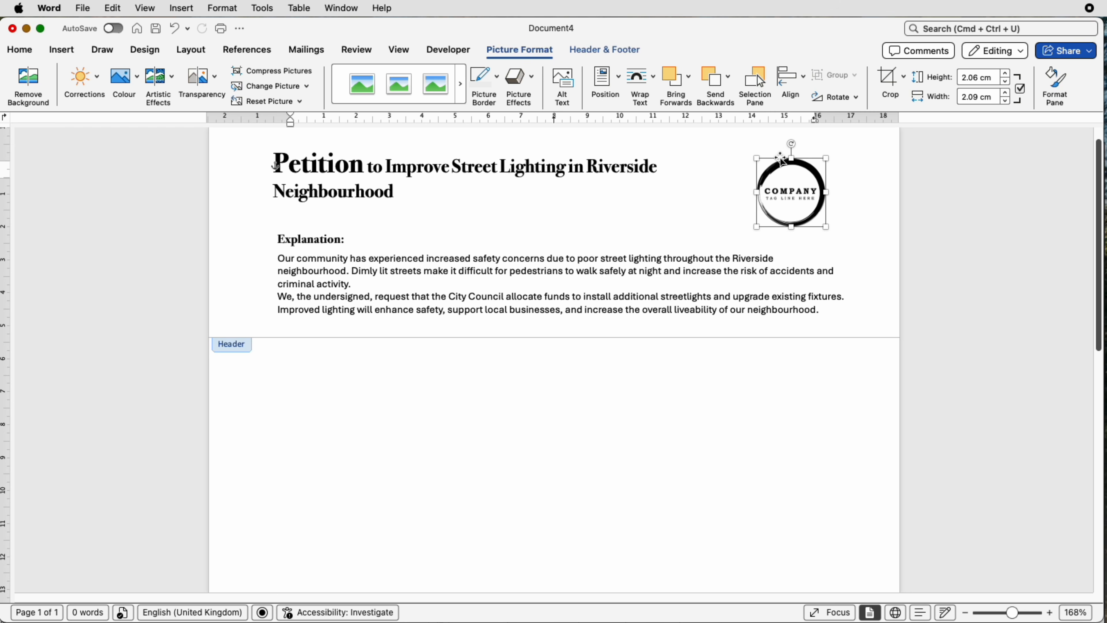
# Narrow the explanation text box slightly, shift the logo a little right towards its edge, and return to the document body
pyautogui.click(832, 282)
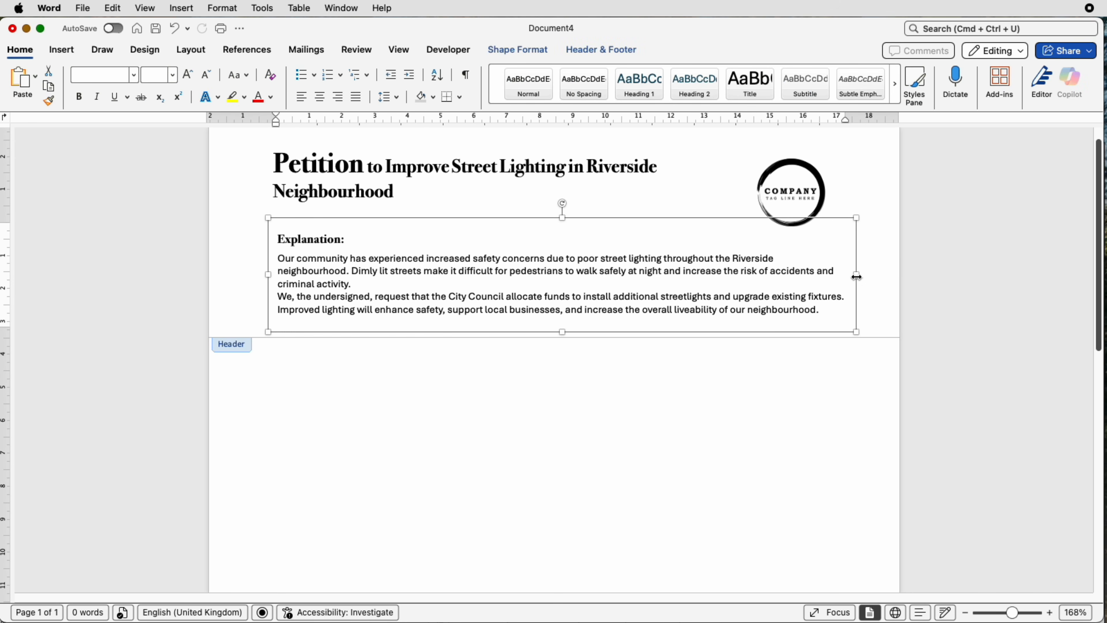
pyautogui.moveTo(856, 277); pyautogui.dragTo(849, 277)
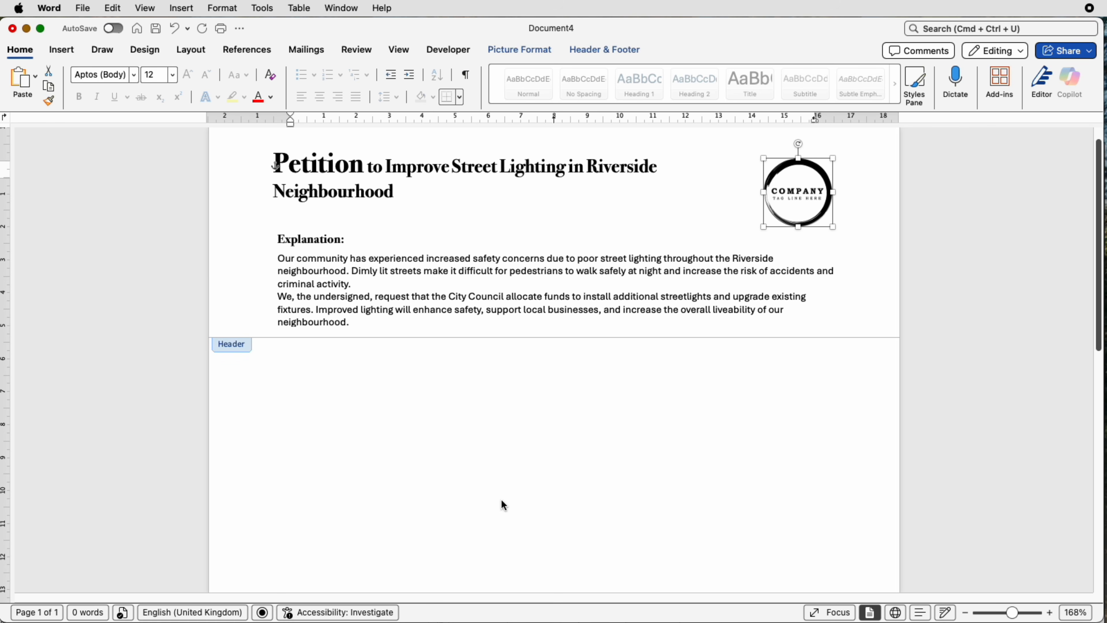
pyautogui.doubleClick(549, 434)
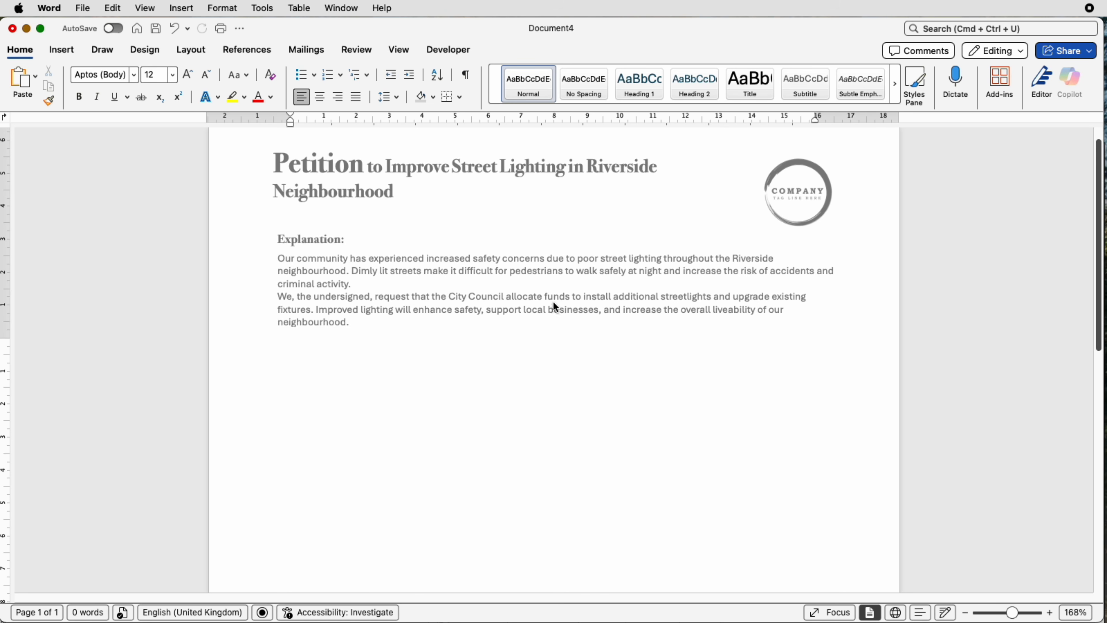
# Insert a page break to check that the header repeats on a second page
pyautogui.moveTo(1012, 611); pyautogui.dragTo(997, 610)
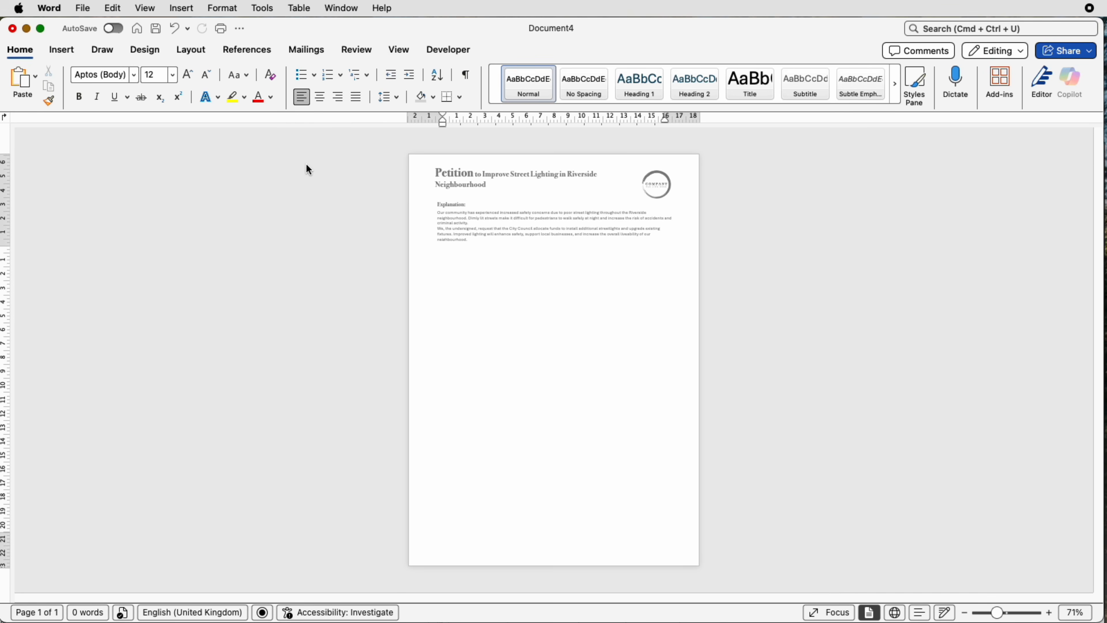
pyautogui.click(72, 56)
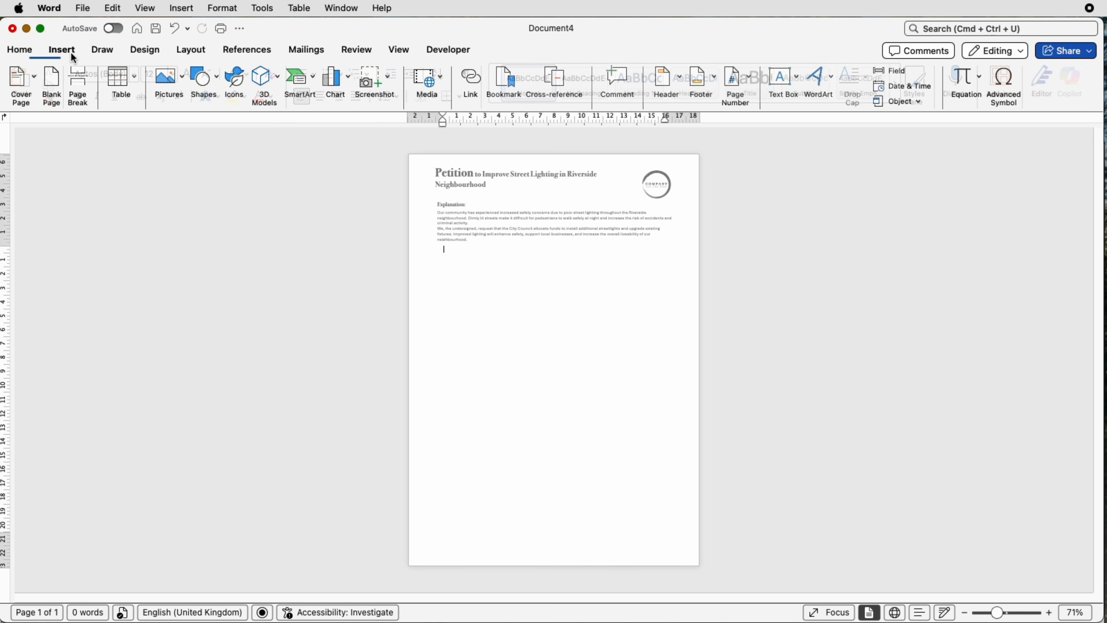
pyautogui.click(80, 82)
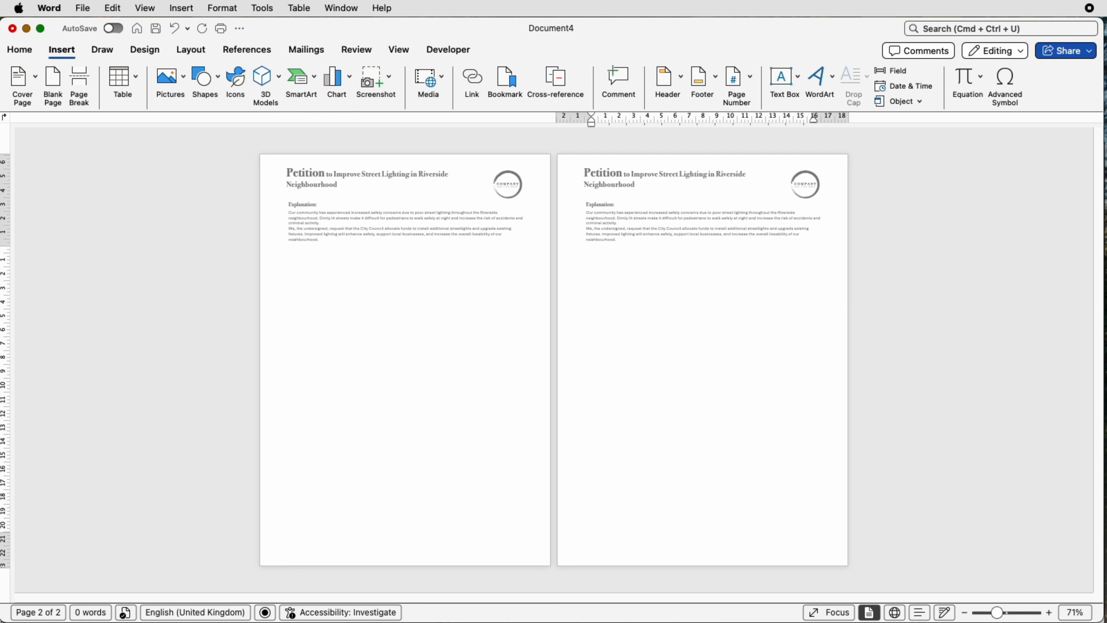
# Switch to Preview to look at the finished petition form, close it, and undo the page break in Word
pyautogui.press('super+Tab')
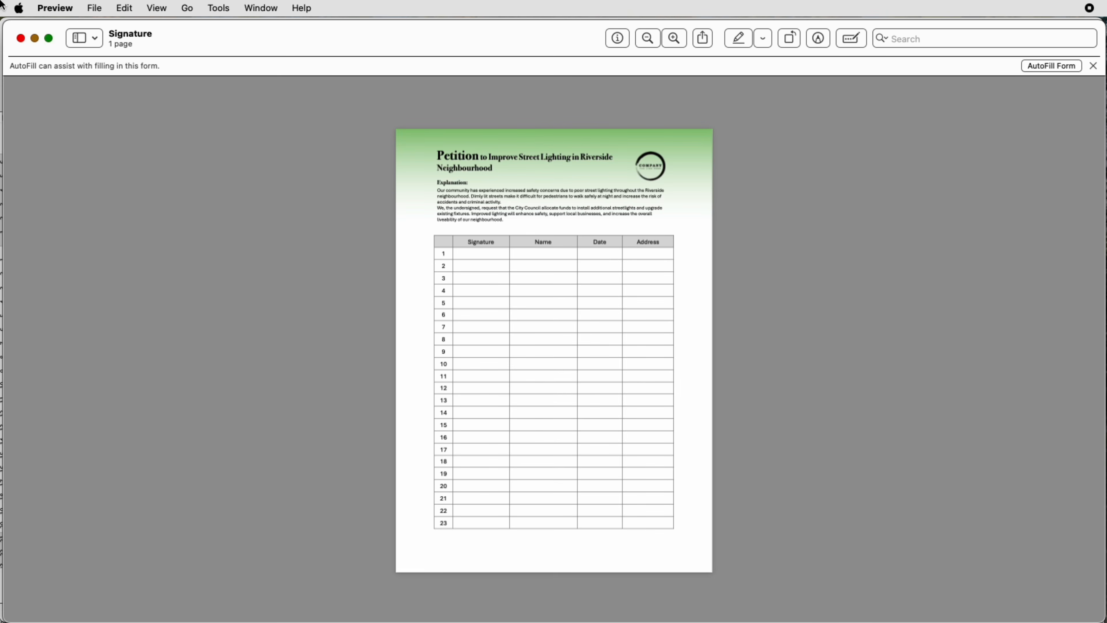
pyautogui.click(20, 39)
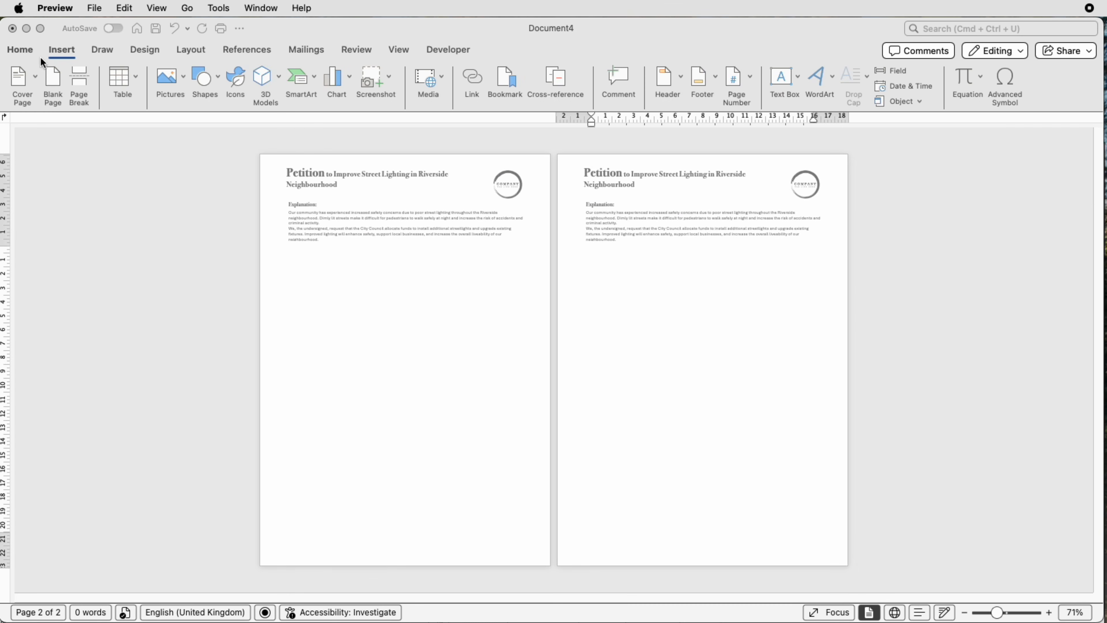
pyautogui.click(598, 273)
pyautogui.press('super+z')
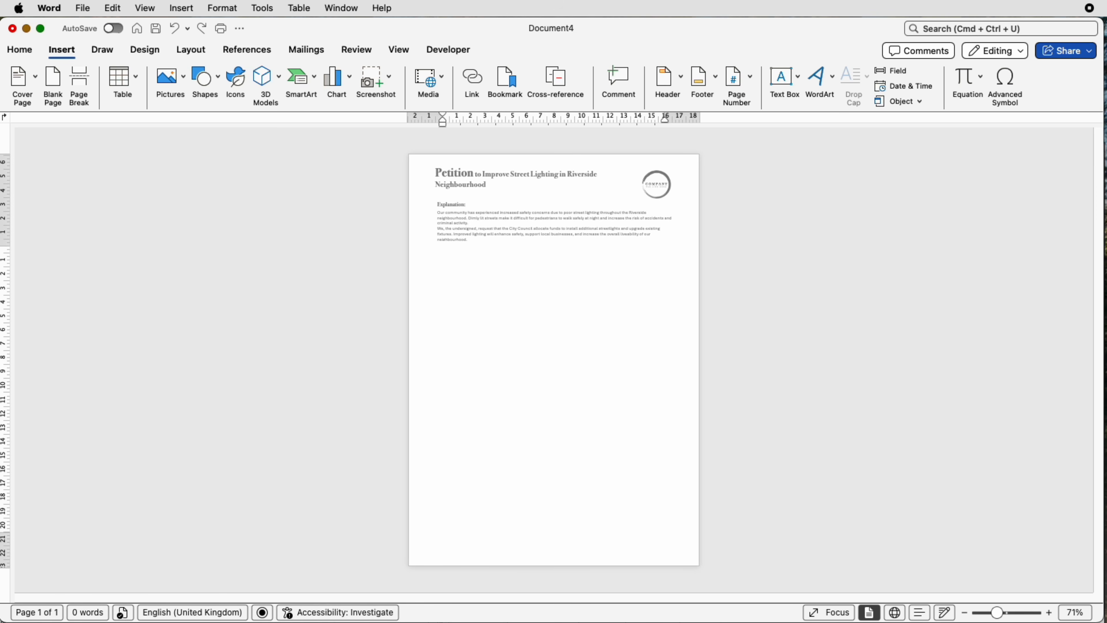
# Insert a table with 5 columns and 23 rows on a new line below the header
pyautogui.press('Return')
pyautogui.click(138, 83)
pyautogui.click(158, 249)
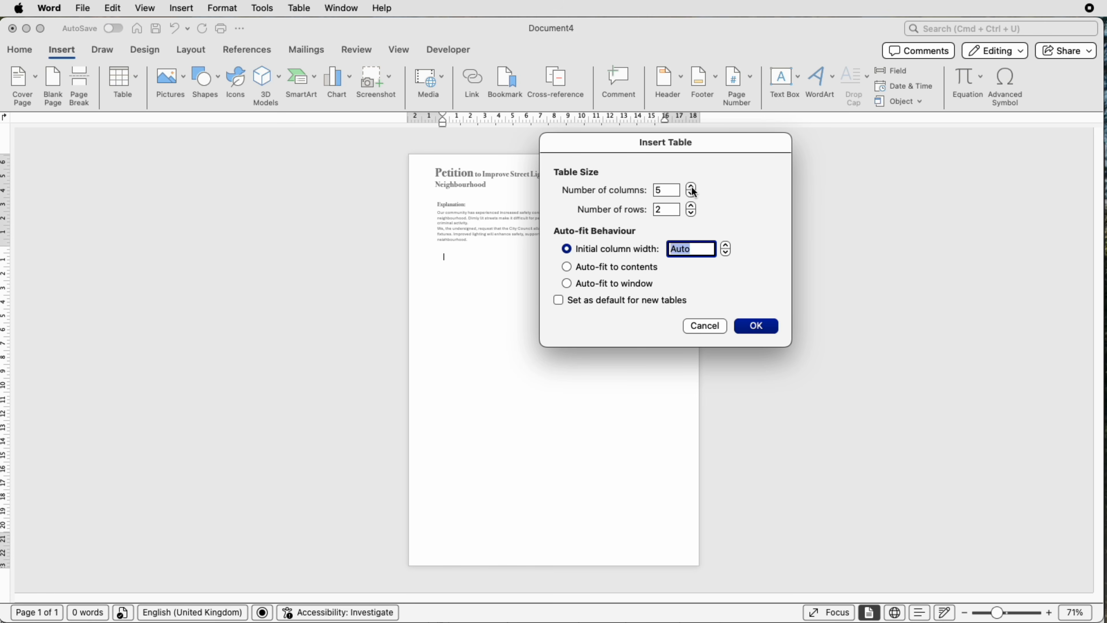
pyautogui.click(692, 206)
pyautogui.click(692, 206)
pyautogui.click(692, 206)
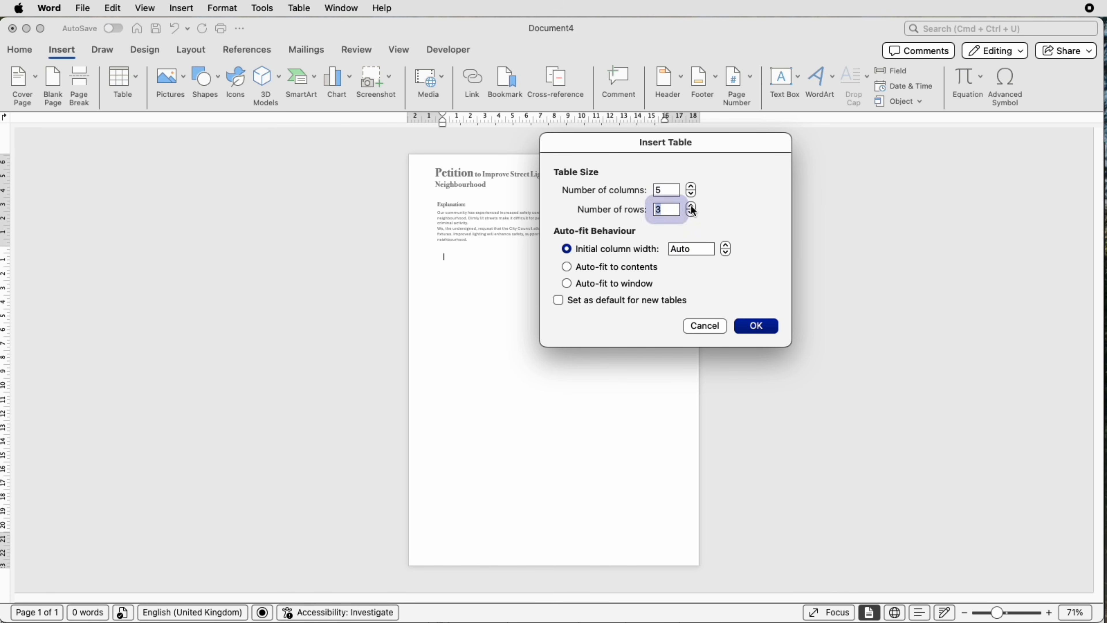
pyautogui.click(692, 206)
pyautogui.click(692, 205)
pyautogui.write('23')
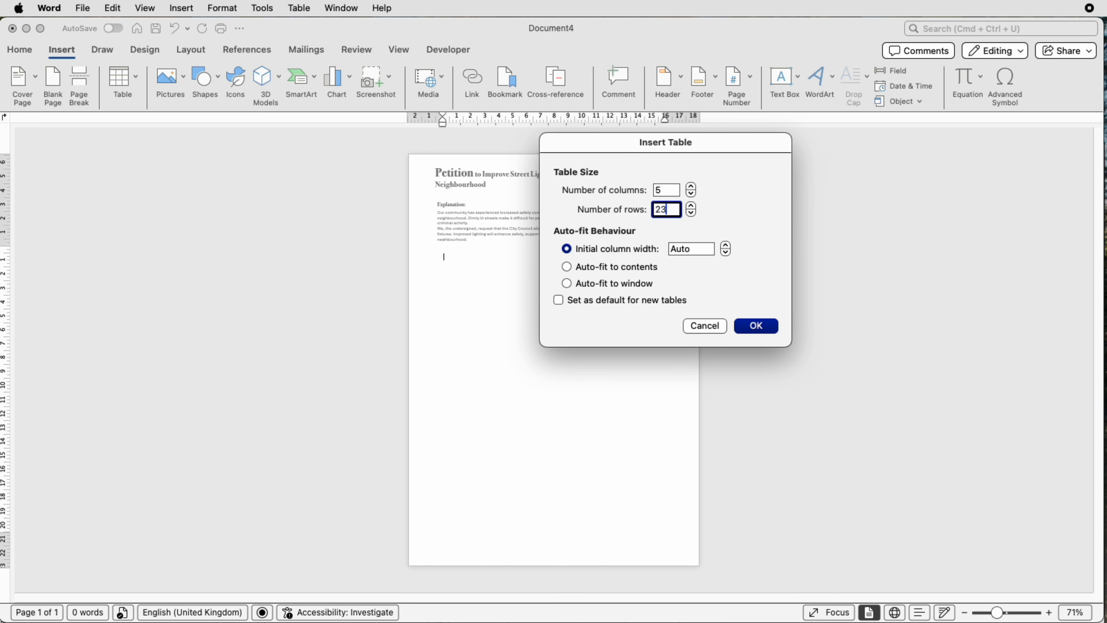
pyautogui.press('Return')
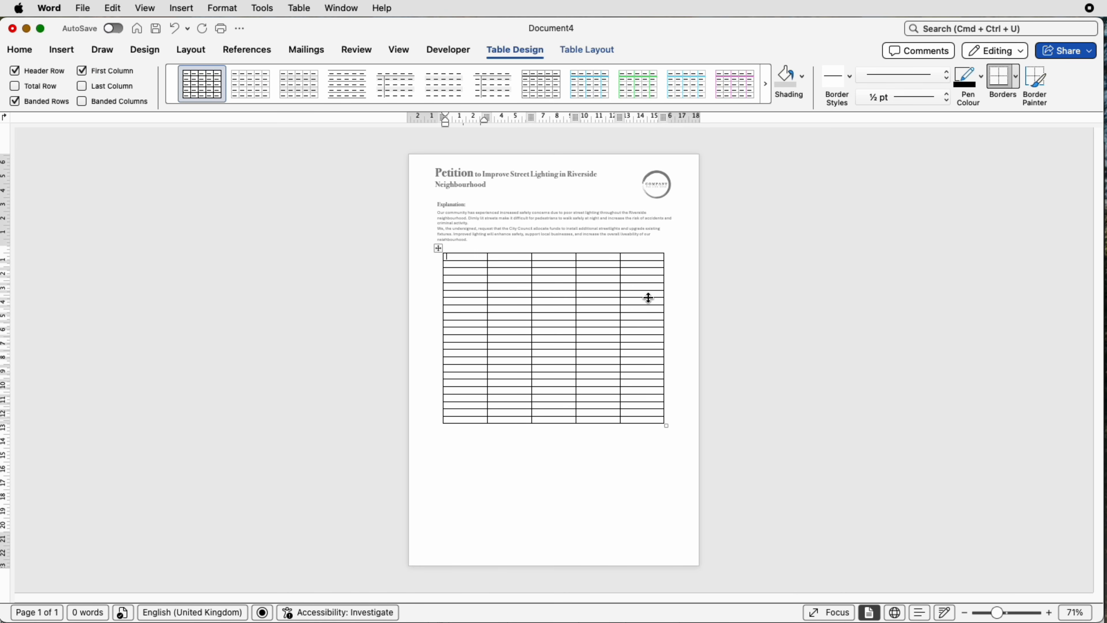
# Set the height of all the table's rows to 1 cm
pyautogui.click(439, 249)
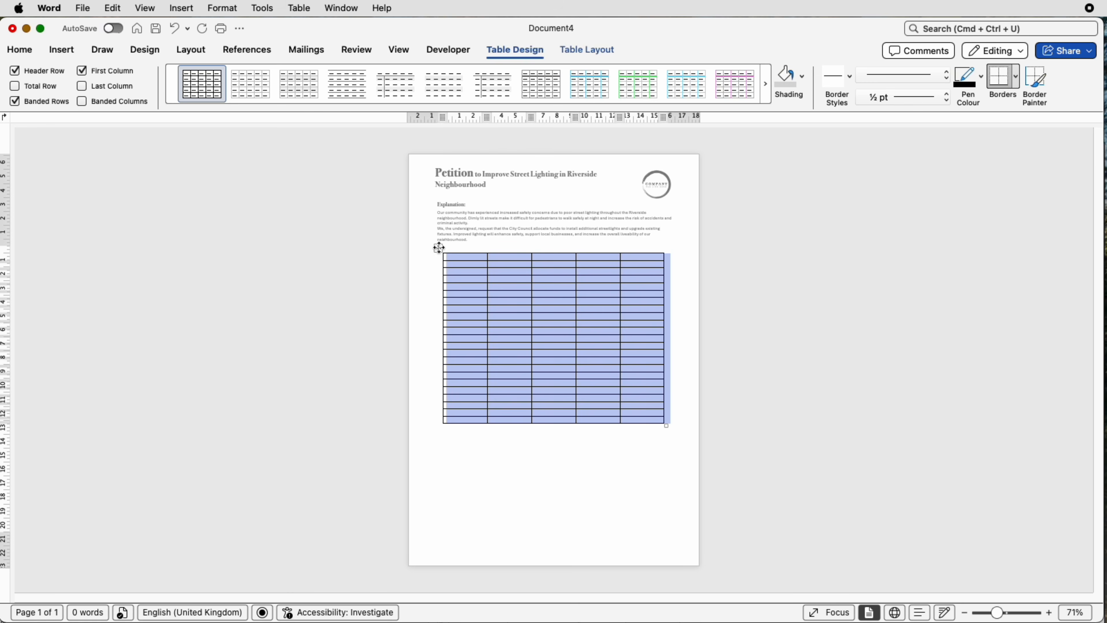
pyautogui.click(589, 50)
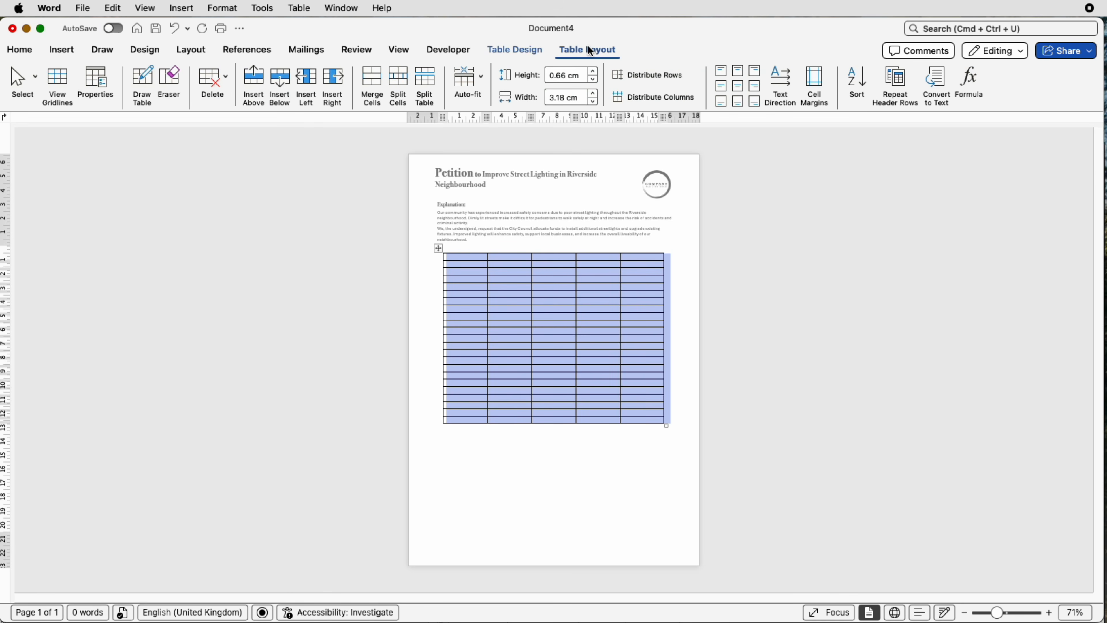
pyautogui.click(581, 78)
pyautogui.tripleClick(550, 76)
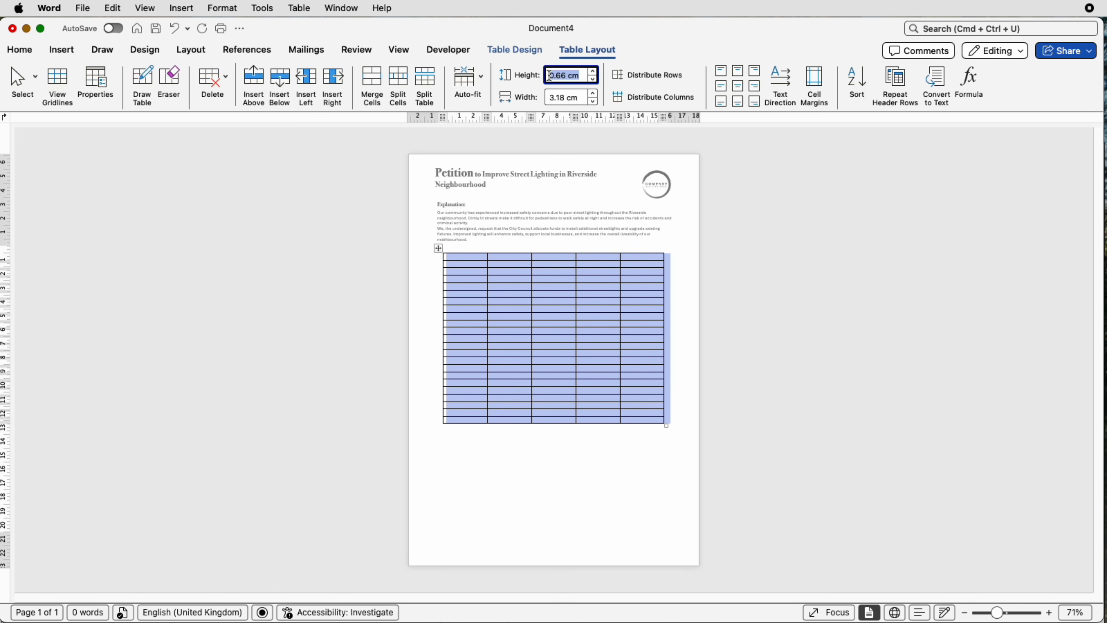
pyautogui.write('1')
pyautogui.press('Return')
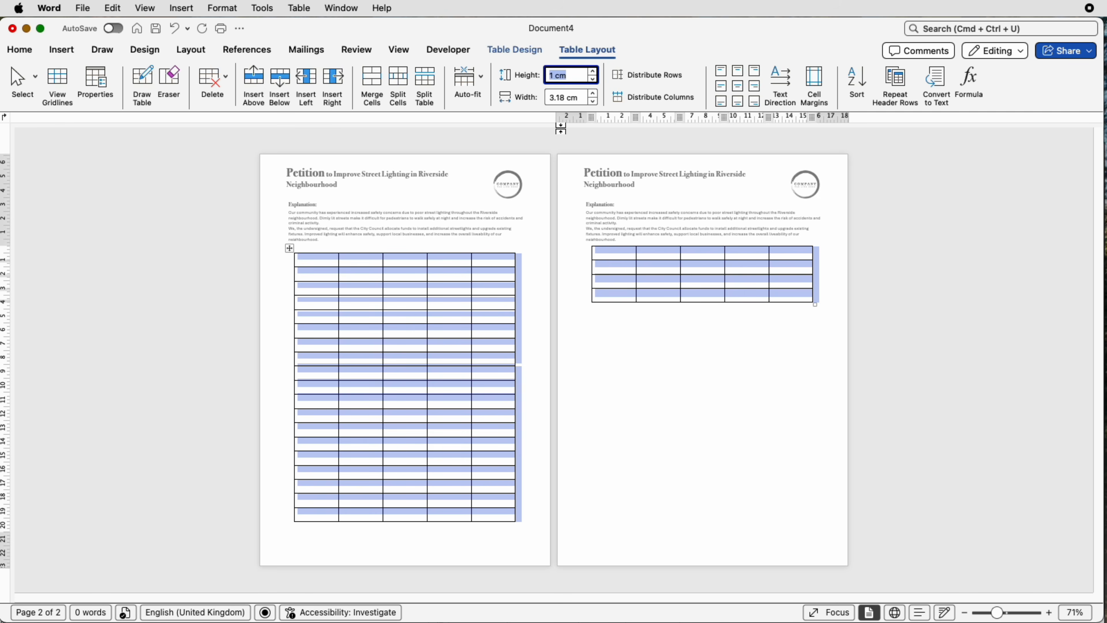
# Add 18 rows below the table's last row so it runs onto a third page, and open the settings for a new table
pyautogui.click(371, 317)
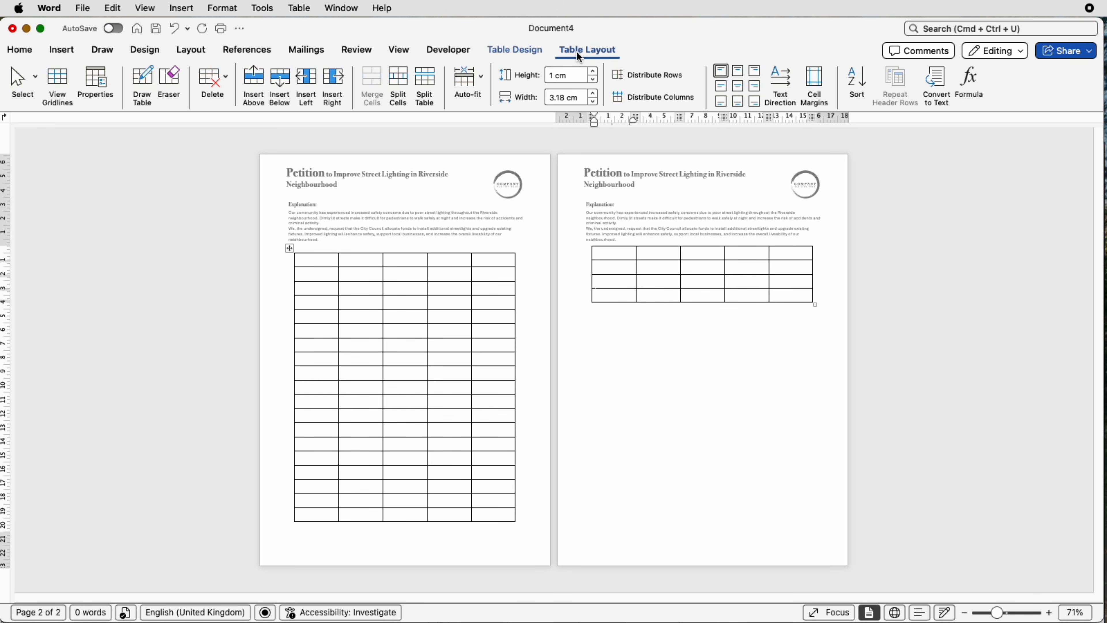
pyautogui.click(280, 82)
pyautogui.click(280, 83)
pyautogui.click(280, 83)
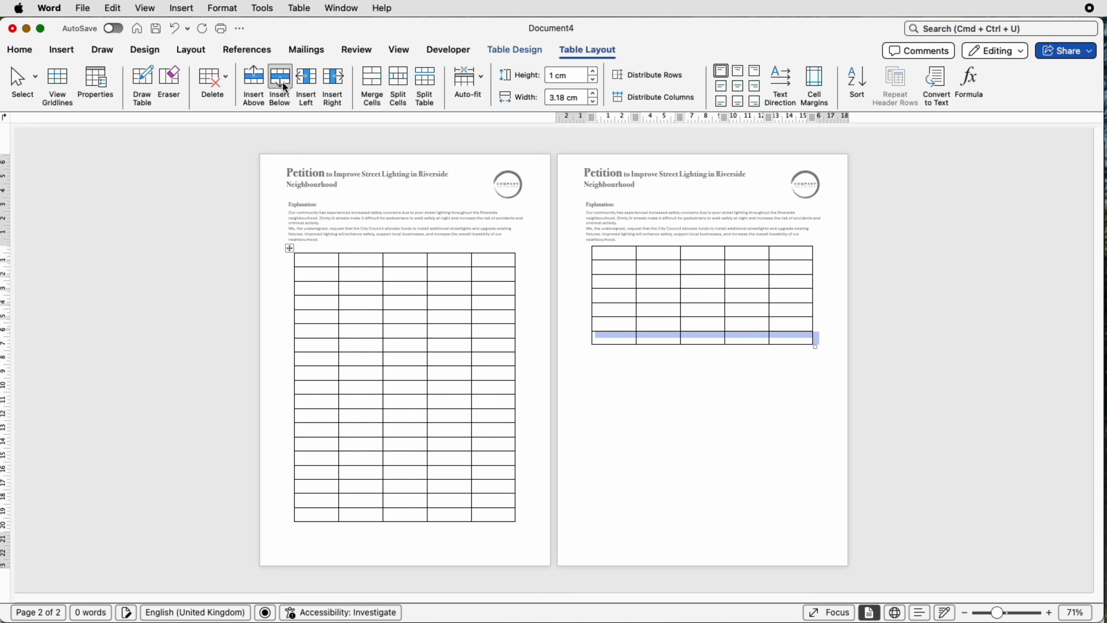
pyautogui.click(281, 82)
pyautogui.click(280, 82)
pyautogui.click(281, 82)
pyautogui.click(280, 83)
pyautogui.click(280, 83)
pyautogui.click(281, 83)
pyautogui.click(280, 82)
pyautogui.click(280, 83)
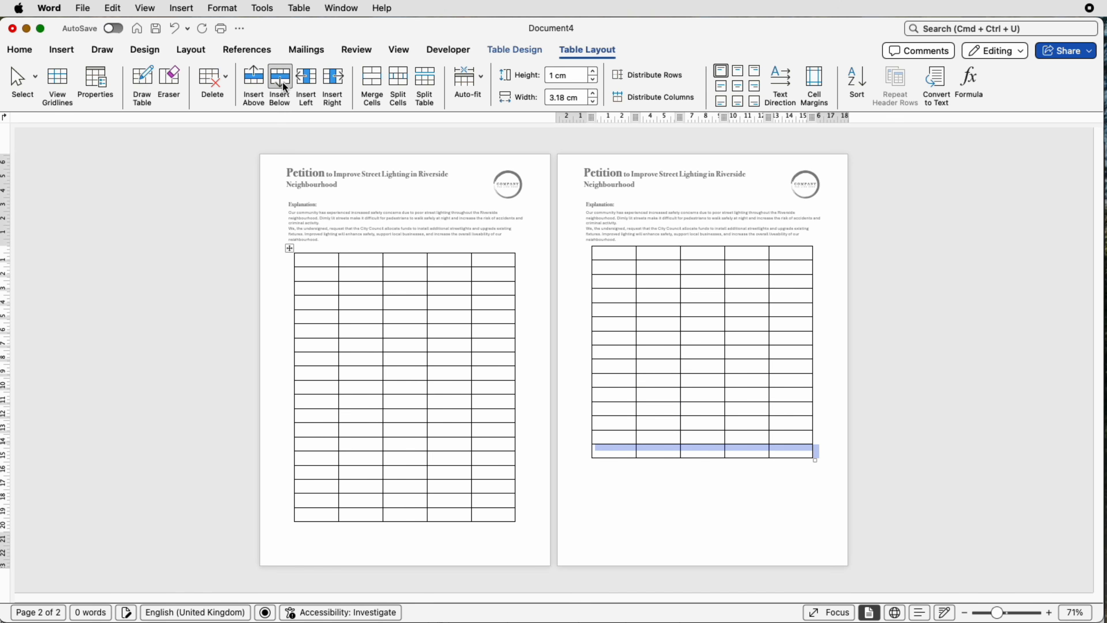
pyautogui.click(280, 83)
pyautogui.click(280, 83)
pyautogui.click(280, 82)
pyautogui.click(281, 83)
pyautogui.click(281, 83)
pyautogui.click(280, 82)
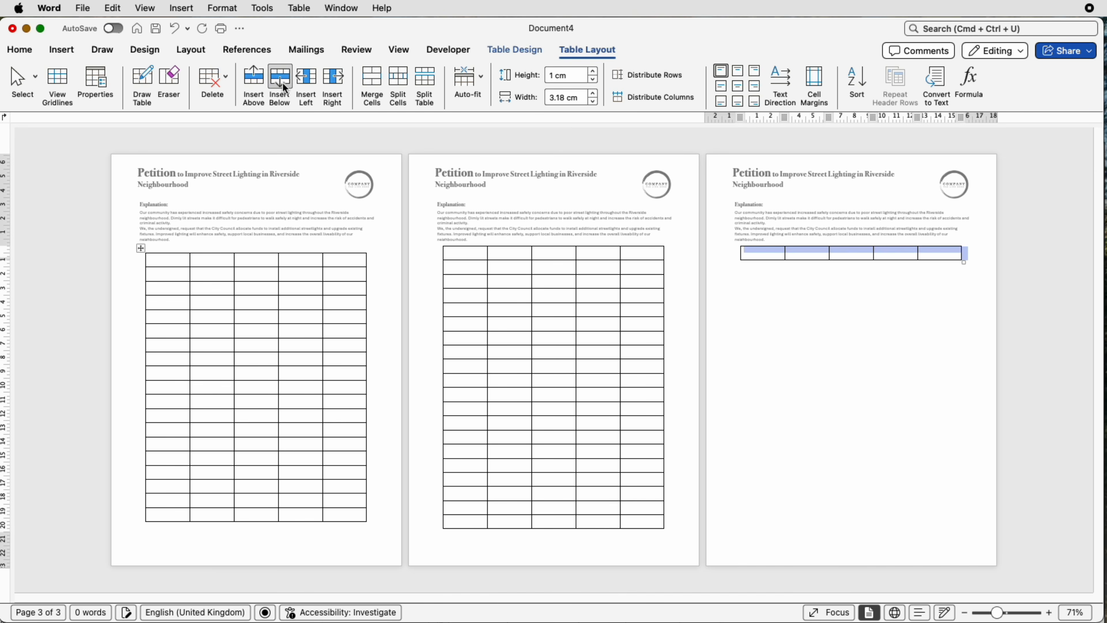
pyautogui.click(280, 82)
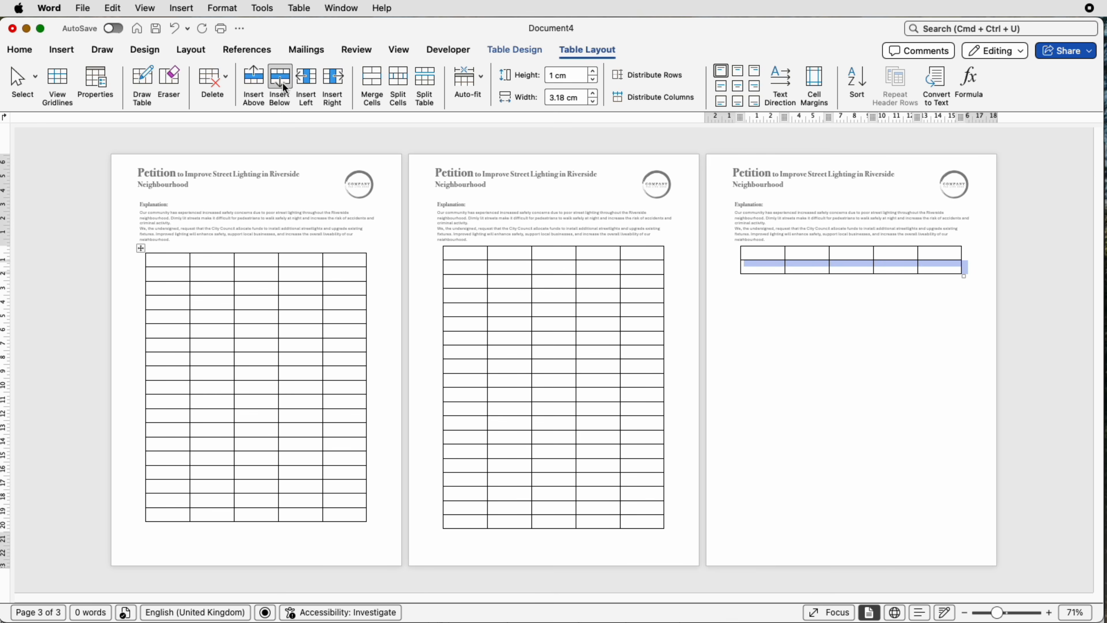
pyautogui.click(68, 53)
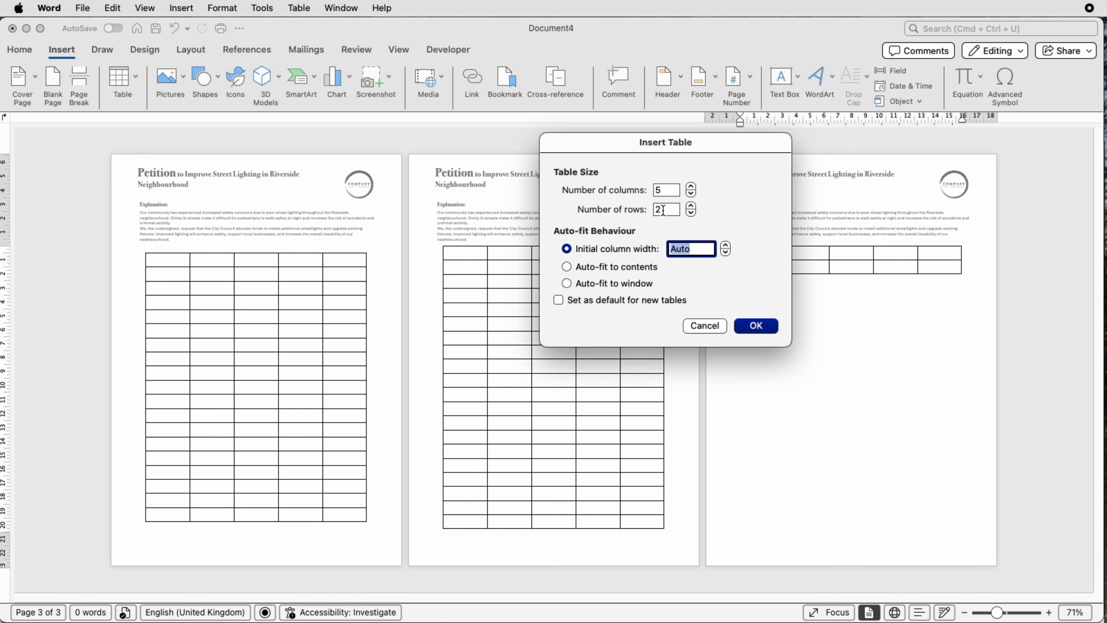
pyautogui.moveTo(666, 210); pyautogui.dragTo(649, 209)
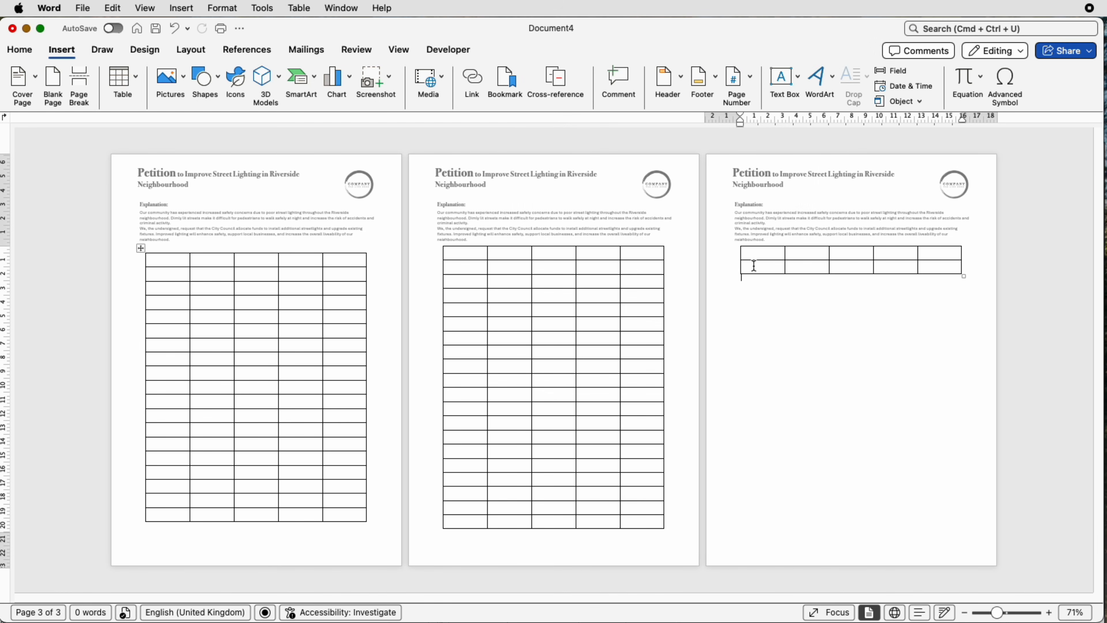
# Delete all the table rows on the second and third pages, leaving only those on the first page
pyautogui.moveTo(755, 265); pyautogui.dragTo(640, 254)
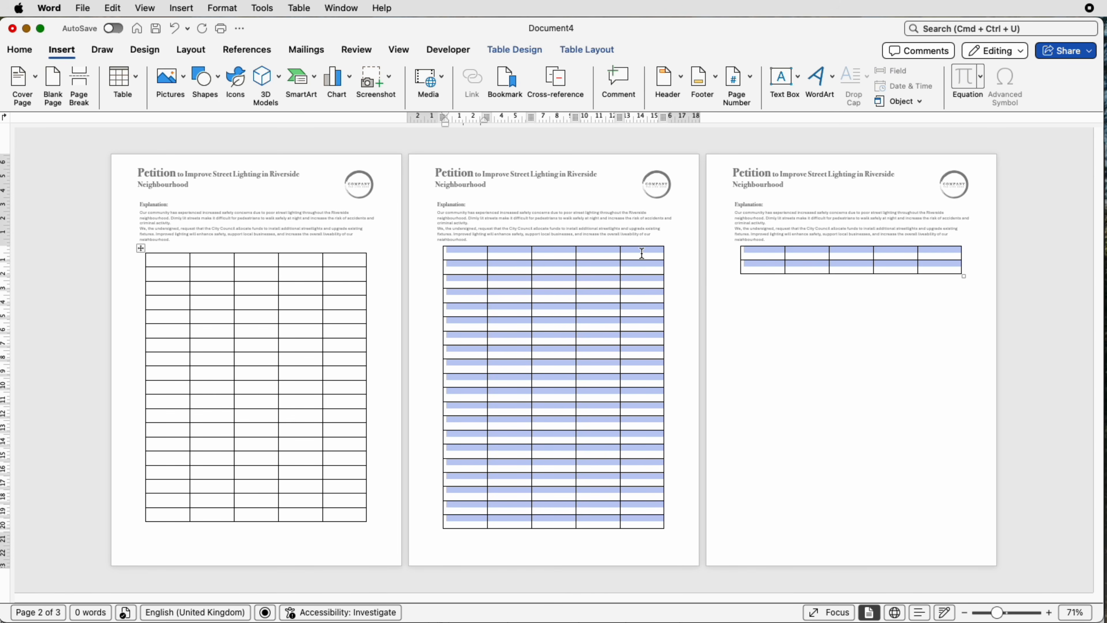
pyautogui.rightClick(628, 289)
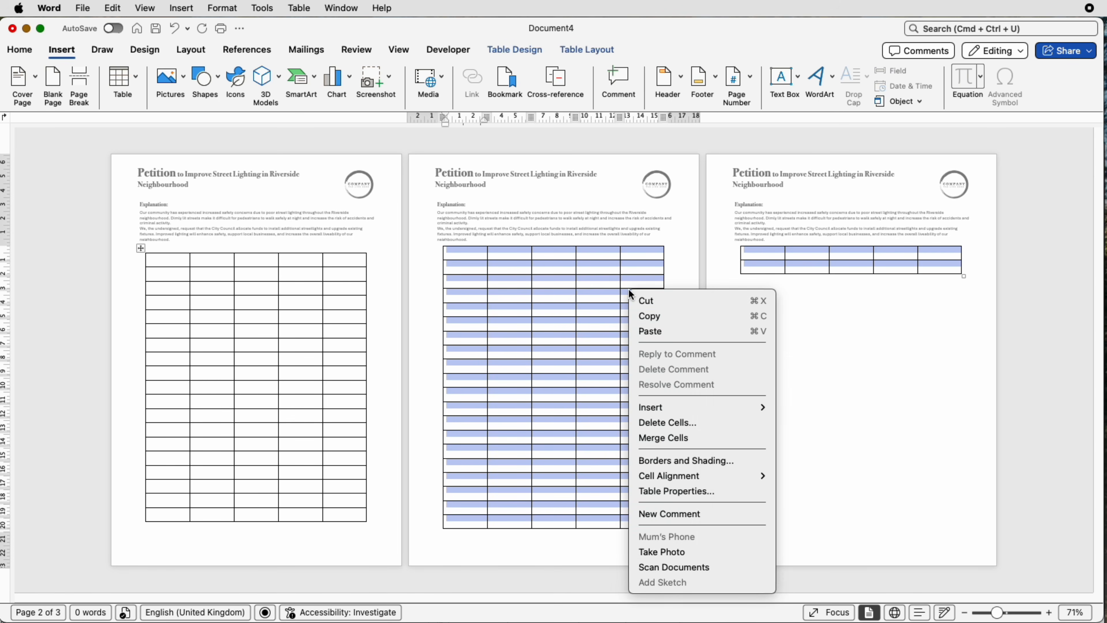
pyautogui.click(657, 422)
pyautogui.click(693, 279)
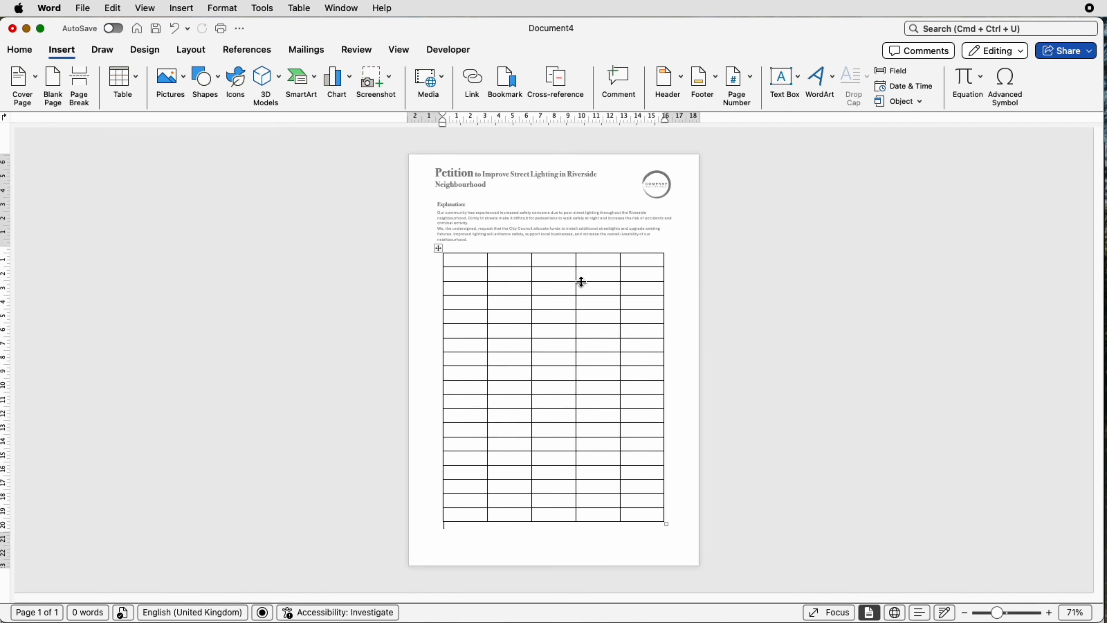
# Number the first column 1 to 3 from the second row down and narrow that column to about 1.25 cm
pyautogui.click(470, 274)
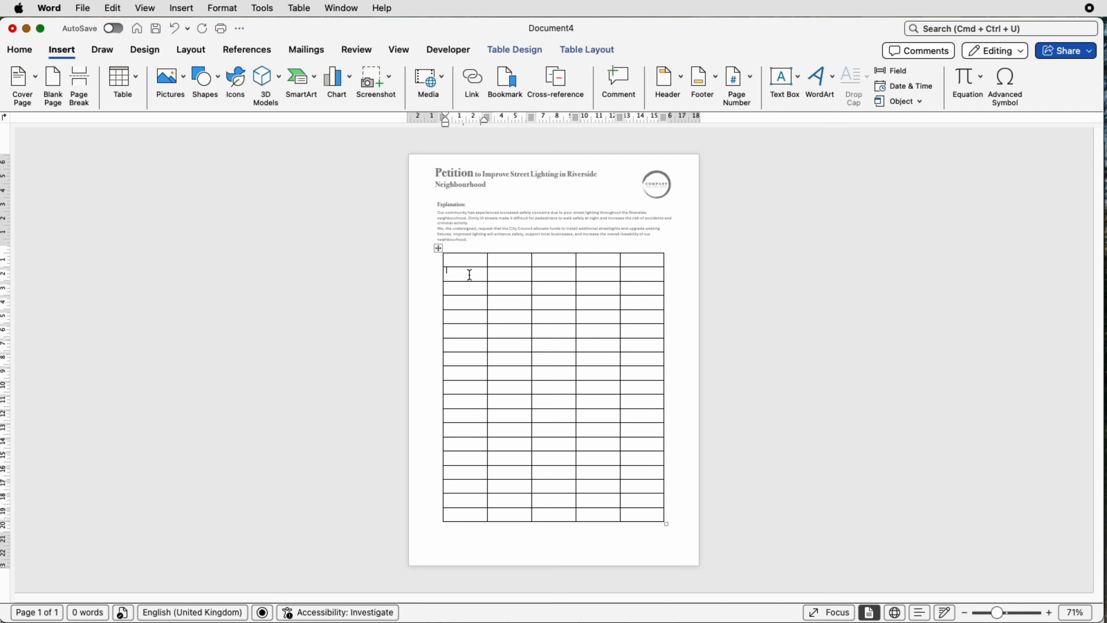
pyautogui.write('1')
pyautogui.press('Down')
pyautogui.moveTo(488, 274); pyautogui.dragTo(461, 273)
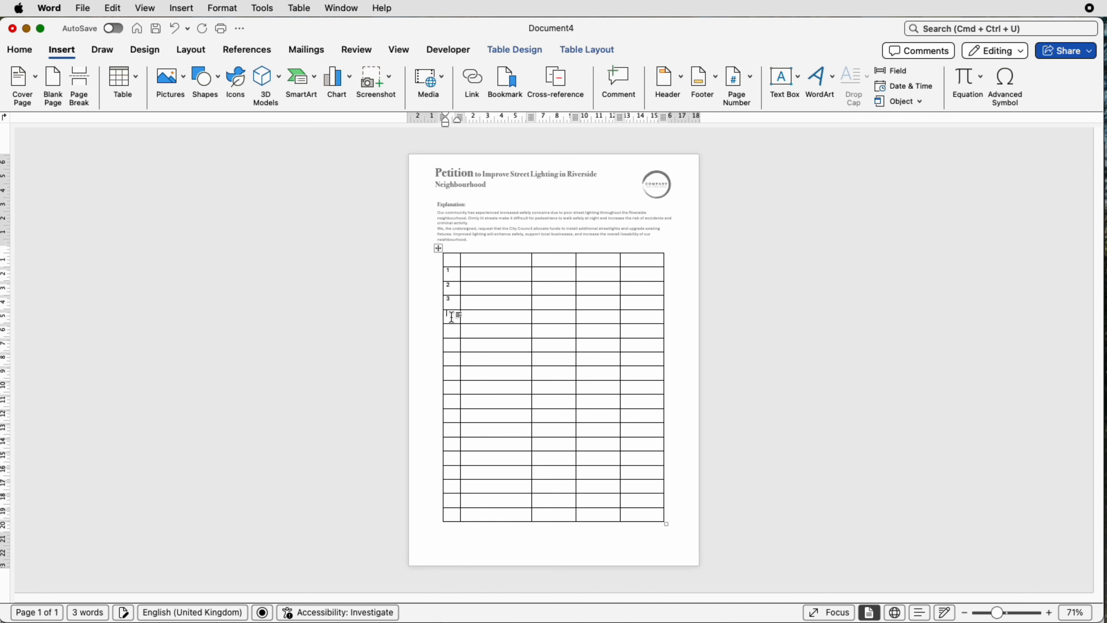
# Continue the numbering in the first column from 4 up to 18 in the last row
pyautogui.write('4')
pyautogui.press('Down')
pyautogui.write('5')
pyautogui.press('Down')
pyautogui.write('6')
pyautogui.press('Down')
pyautogui.write('7')
pyautogui.press('Down')
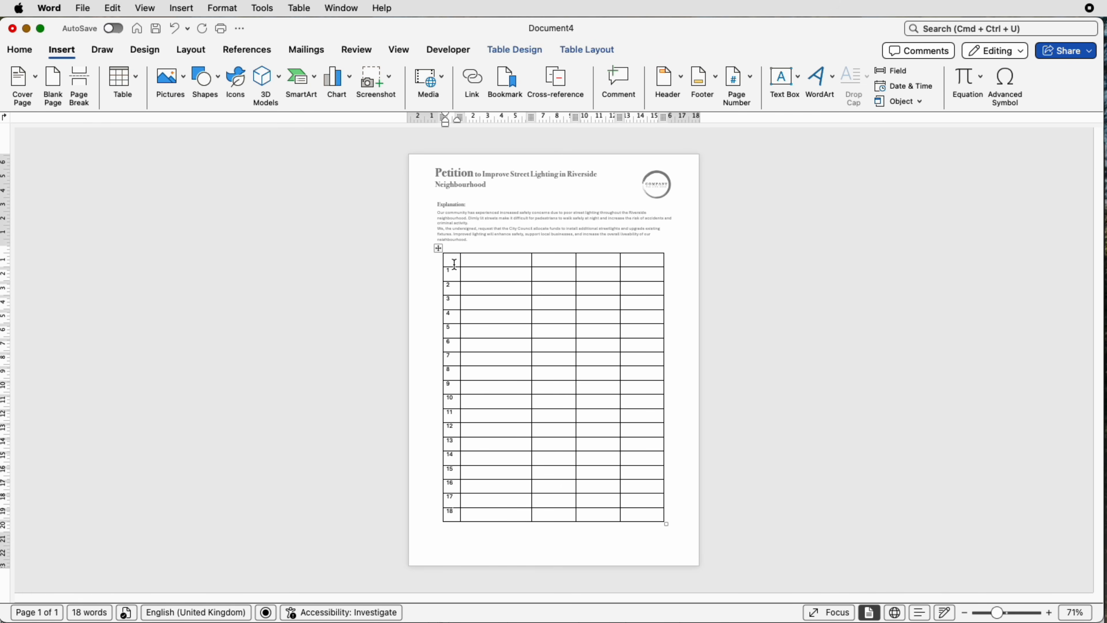
# Centre the contents of the whole number column horizontally and vertically in their cells
pyautogui.moveTo(454, 263); pyautogui.dragTo(433, 507)
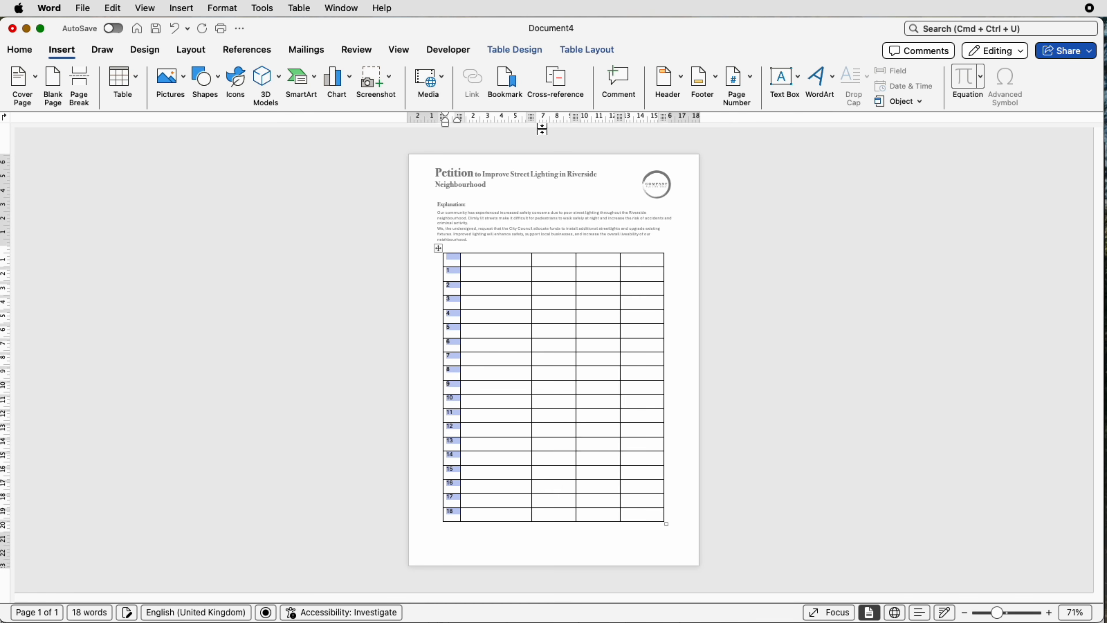
pyautogui.click(562, 52)
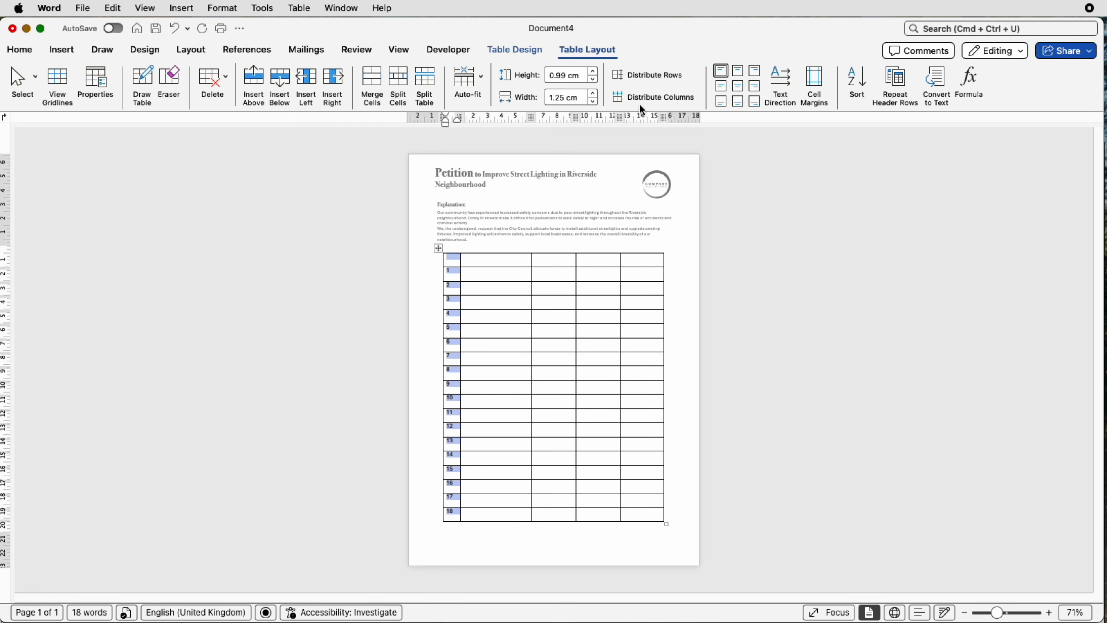
pyautogui.click(738, 87)
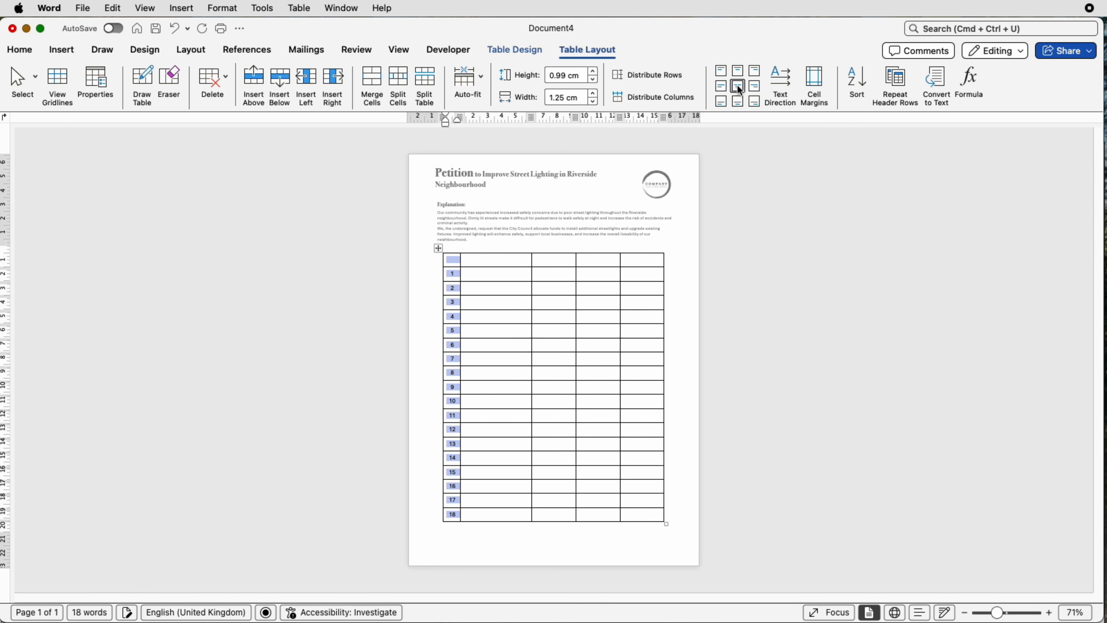
pyautogui.click(482, 273)
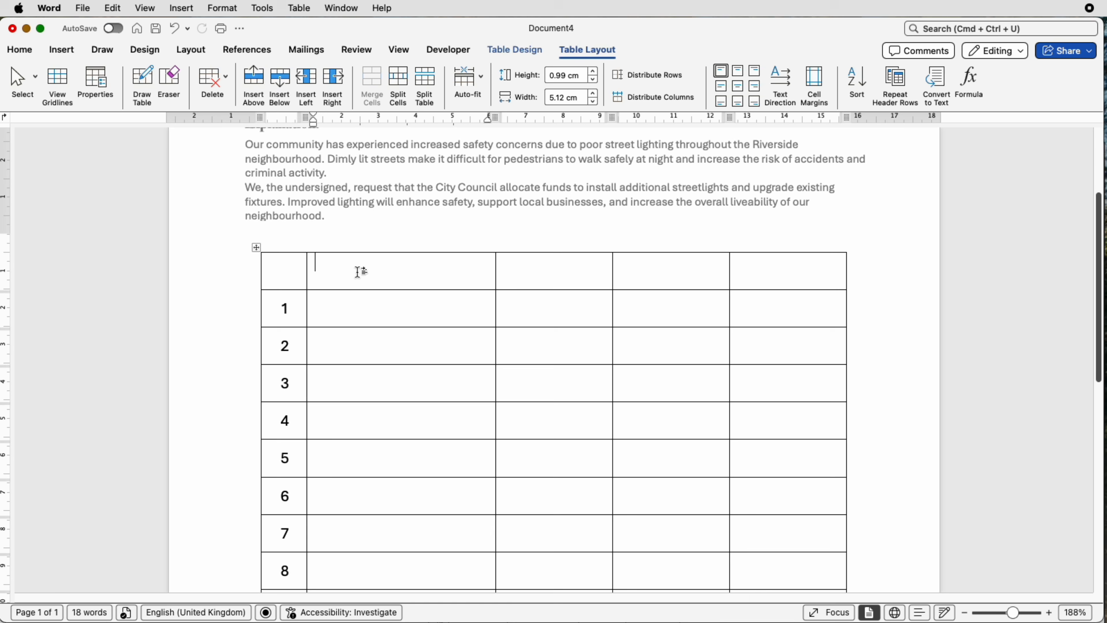
pyautogui.write('ERTER')
pyautogui.press('BackSpace')
pyautogui.press('BackSpace')
pyautogui.press('BackSpace')
pyautogui.press('BackSpace')
pyautogui.press('BackSpace')
pyautogui.press('BackSpace')
# Paste the headings Signature, Name, Date and Address into the top row's last four cells and centre them horizontally and vertically
pyautogui.moveTo(366, 272)
pyautogui.mouseDown()
pyautogui.moveTo(742, 266)
pyautogui.moveTo(731, 274)
pyautogui.mouseUp()
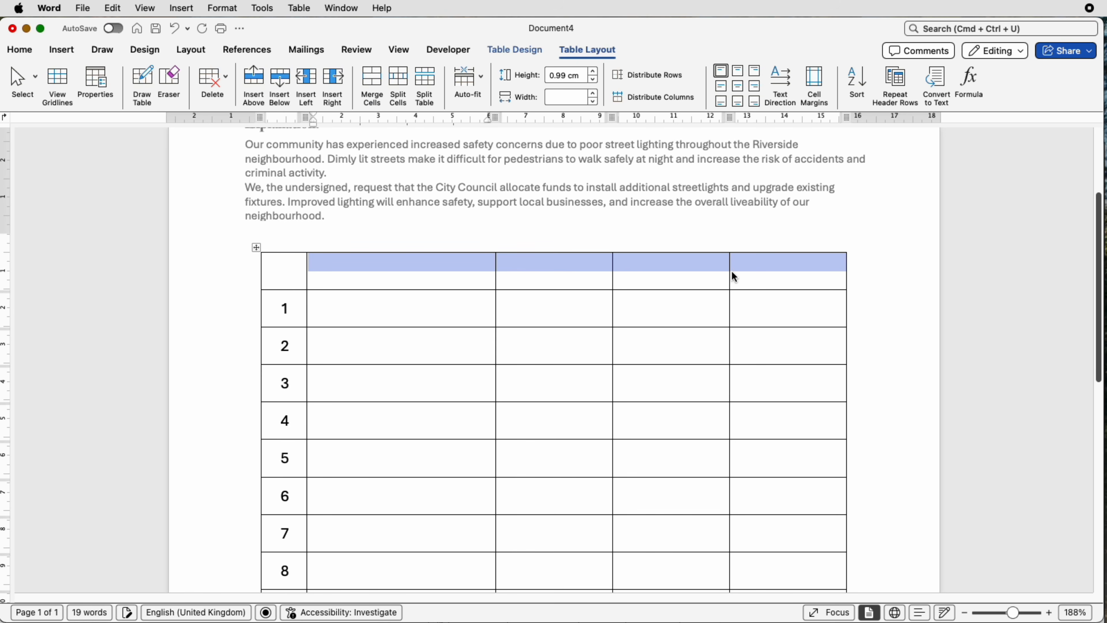
pyautogui.press('super+v')
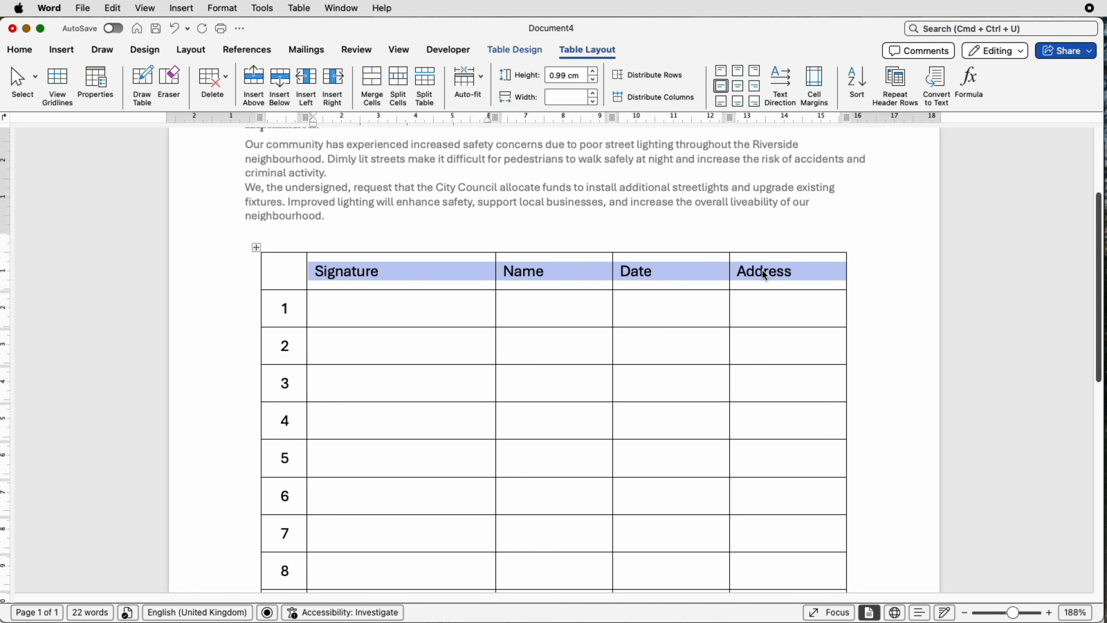
pyautogui.click(433, 272)
pyautogui.moveTo(432, 272); pyautogui.dragTo(788, 276)
pyautogui.click(740, 89)
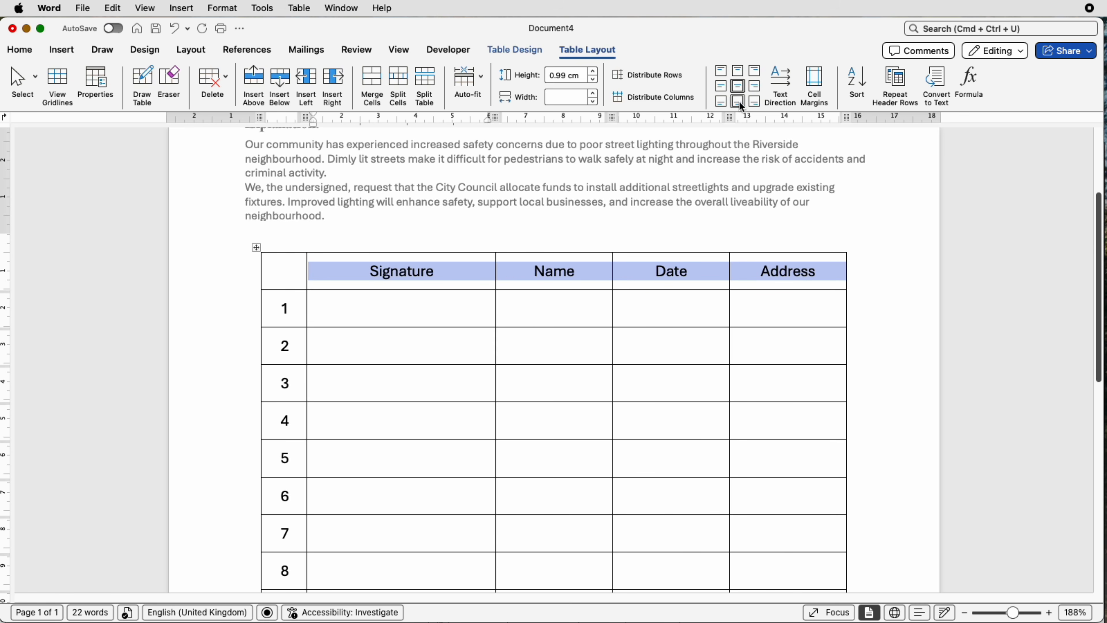
pyautogui.click(548, 310)
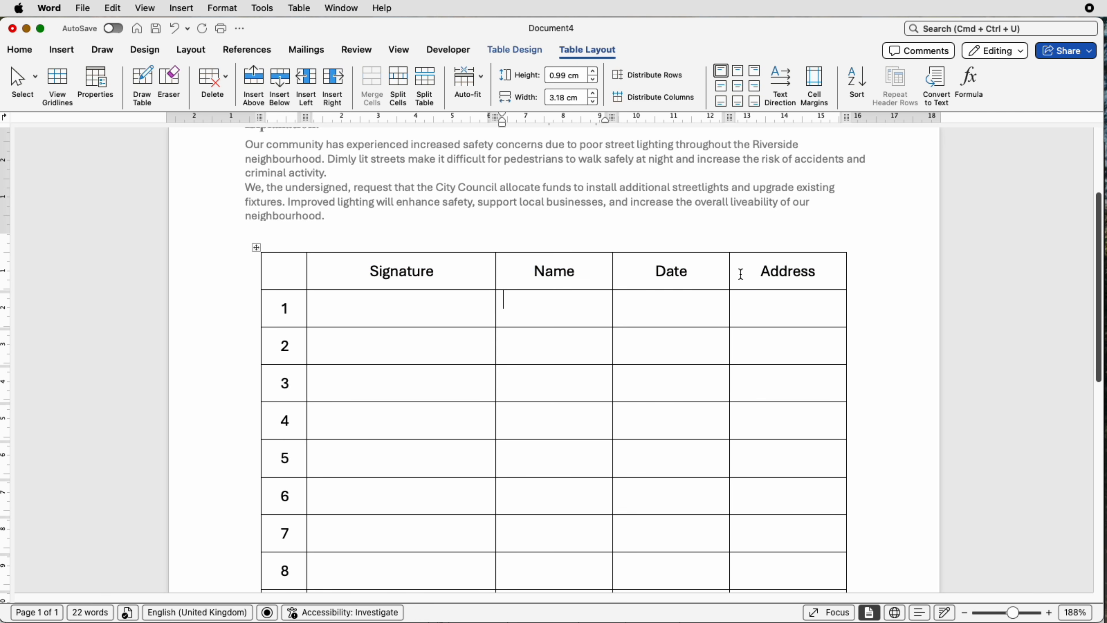
# Shade the table's entire heading row light grey
pyautogui.moveTo(741, 274); pyautogui.dragTo(296, 279)
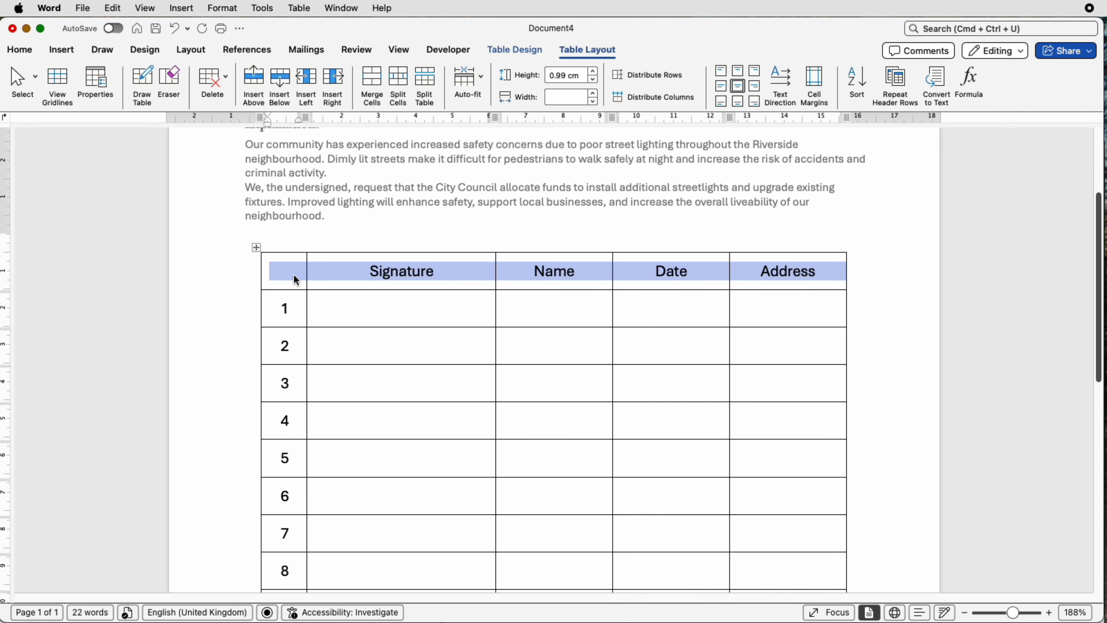
pyautogui.click(528, 53)
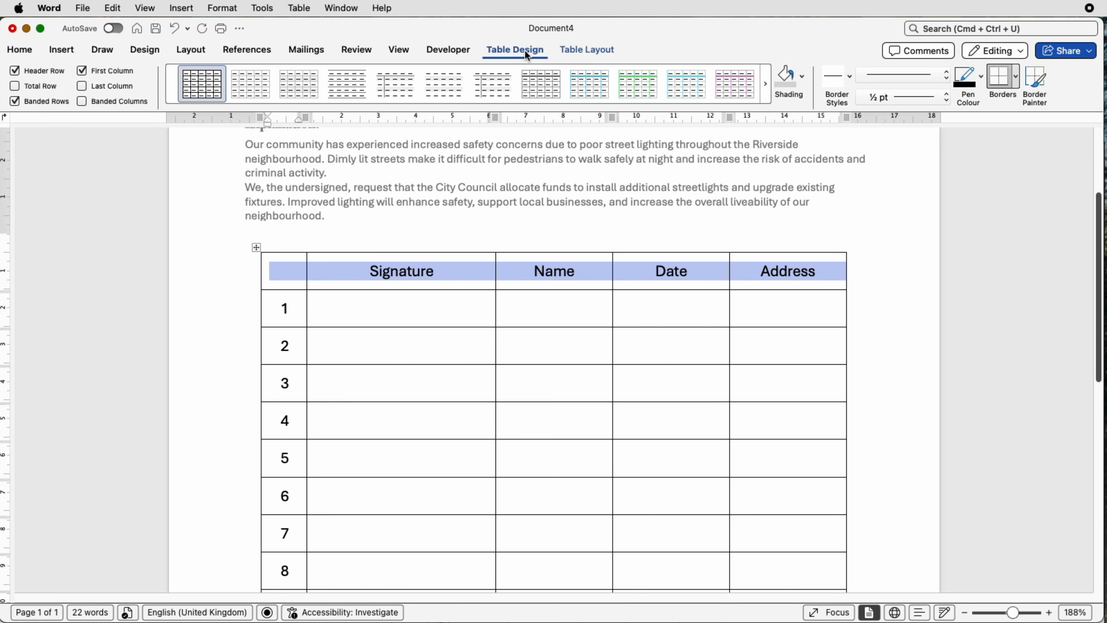
pyautogui.click(804, 93)
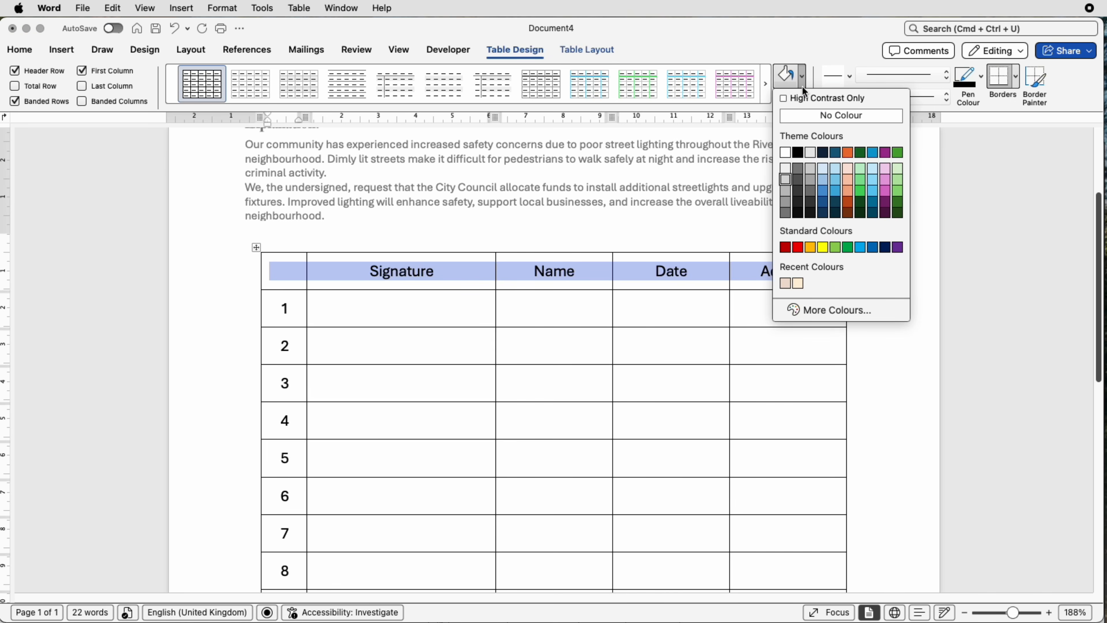
pyautogui.click(786, 181)
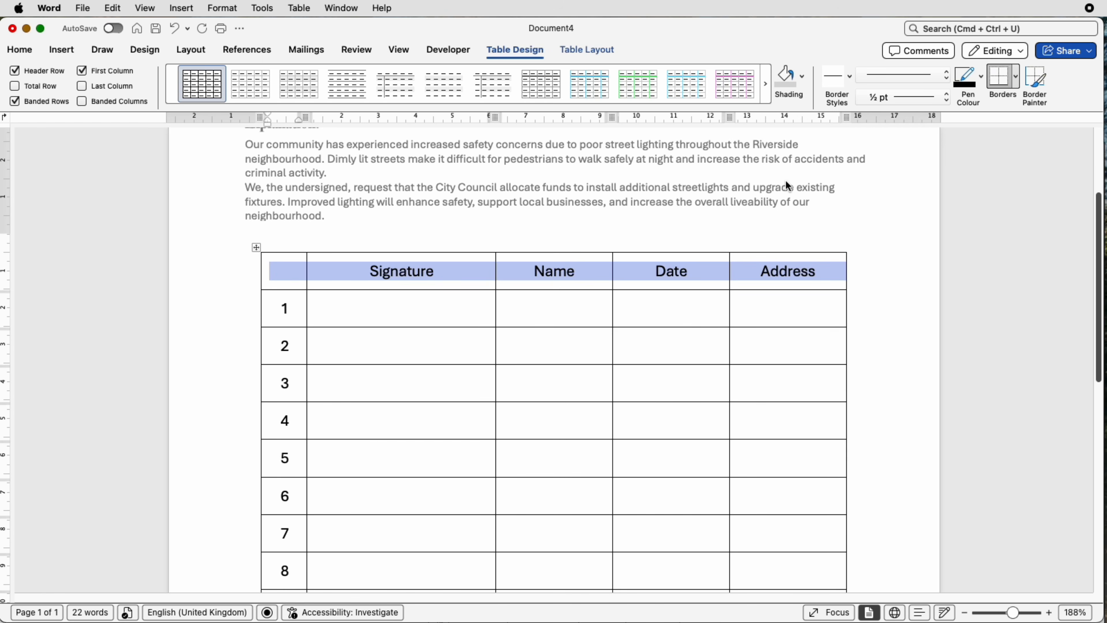
pyautogui.click(596, 315)
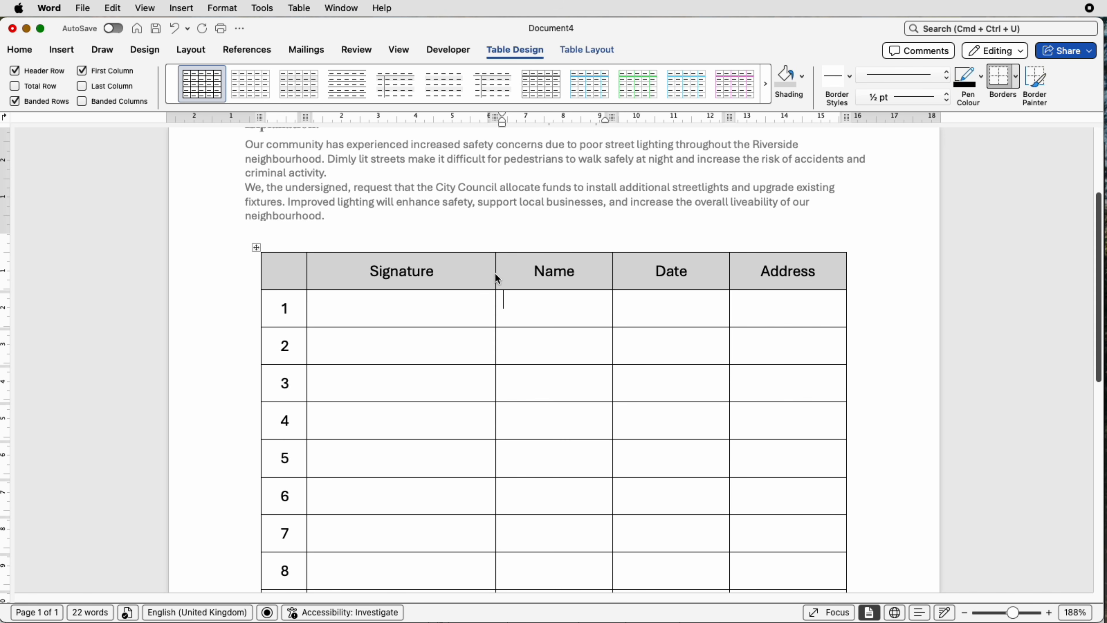
# Narrow the Signature and Date columns, giving the extra width to the Name and Address columns
pyautogui.moveTo(497, 275); pyautogui.dragTo(439, 275)
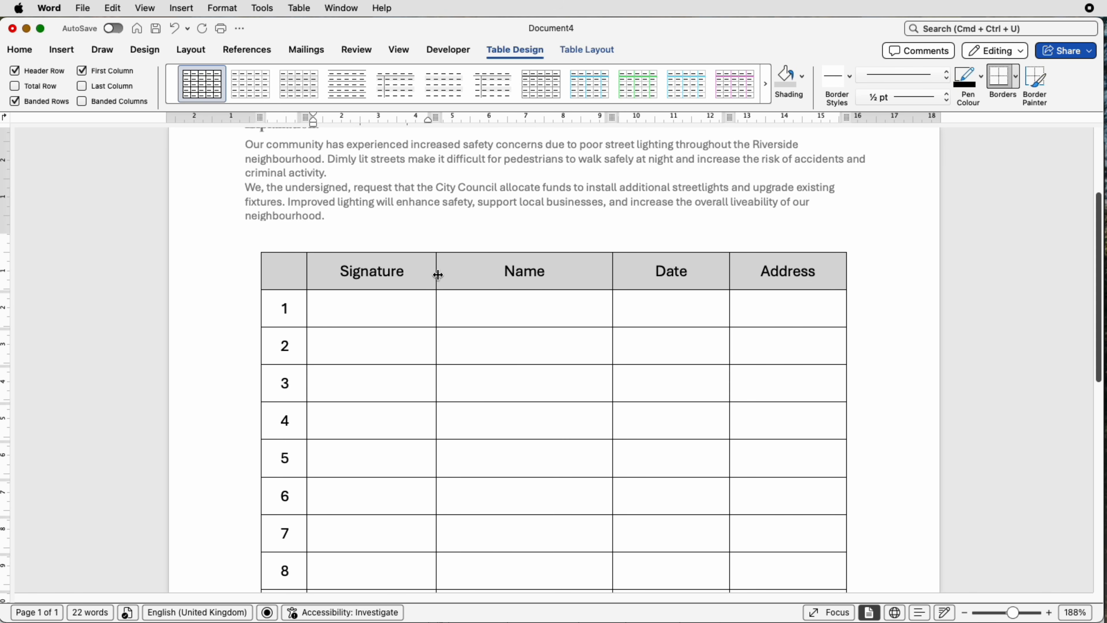
pyautogui.press('Tab')
pyautogui.moveTo(725, 278); pyautogui.dragTo(703, 278)
pyautogui.moveTo(618, 281); pyautogui.dragTo(607, 282)
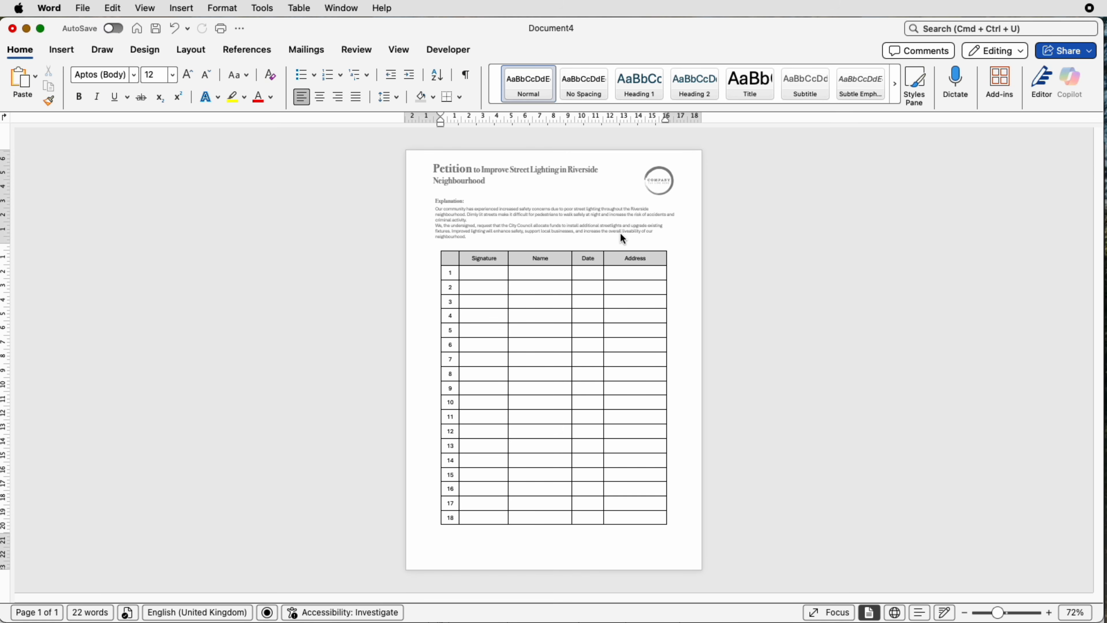
# Align the header's explanation and title text boxes with the table's left edge, narrowing the explanation box to the table's width
pyautogui.doubleClick(544, 215)
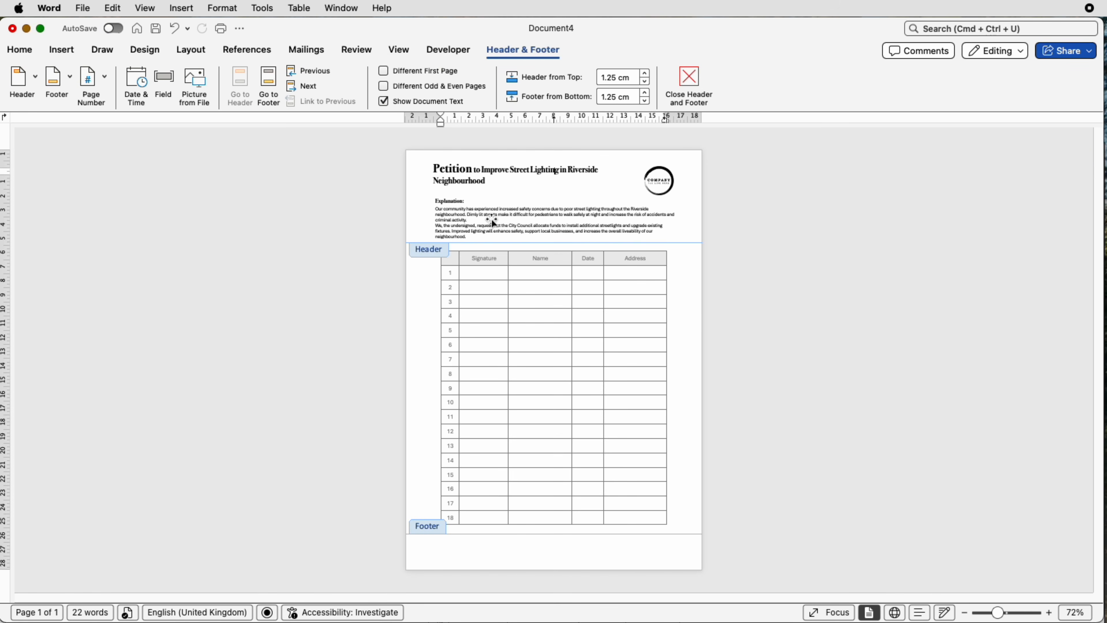
pyautogui.moveTo(492, 218); pyautogui.dragTo(501, 231)
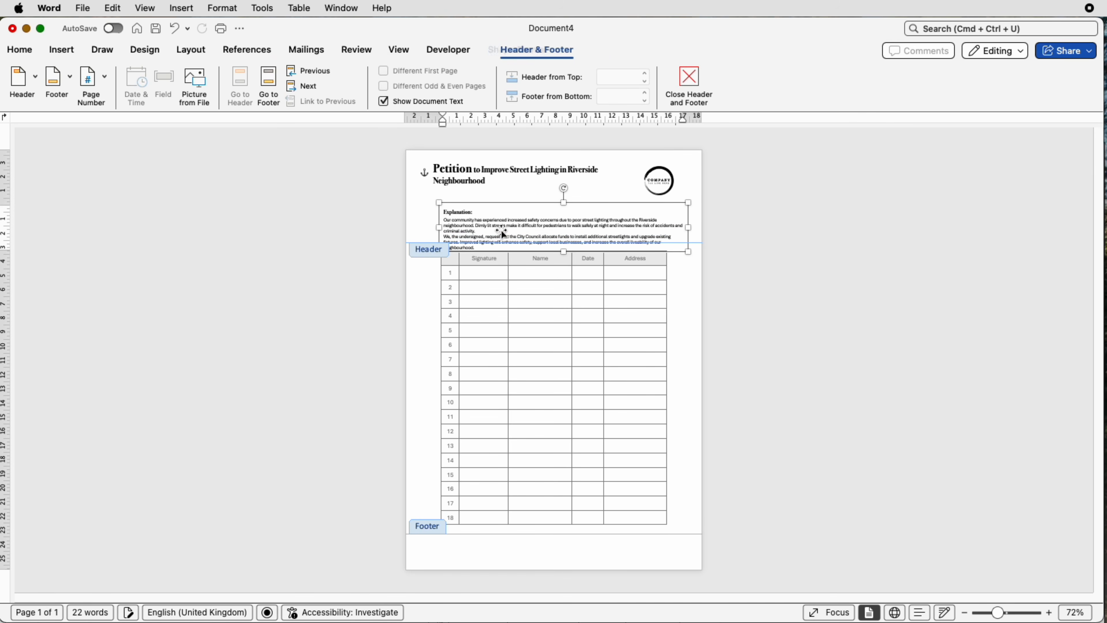
pyautogui.moveTo(998, 612); pyautogui.dragTo(1012, 612)
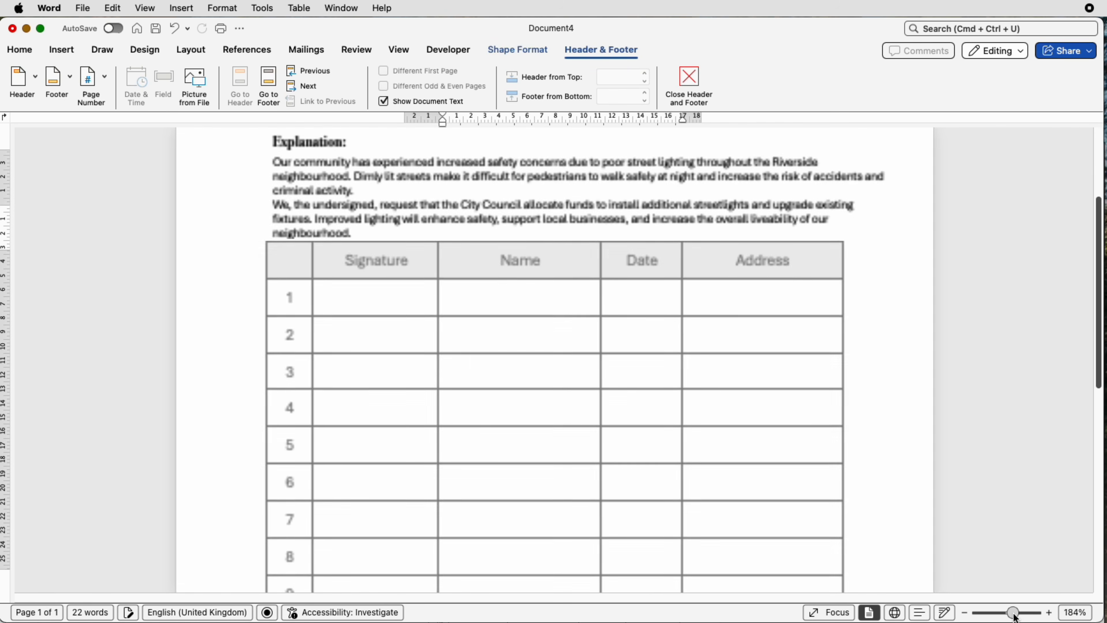
pyautogui.scroll(3, 469, 366)
pyautogui.moveTo(374, 305); pyautogui.dragTo(368, 312)
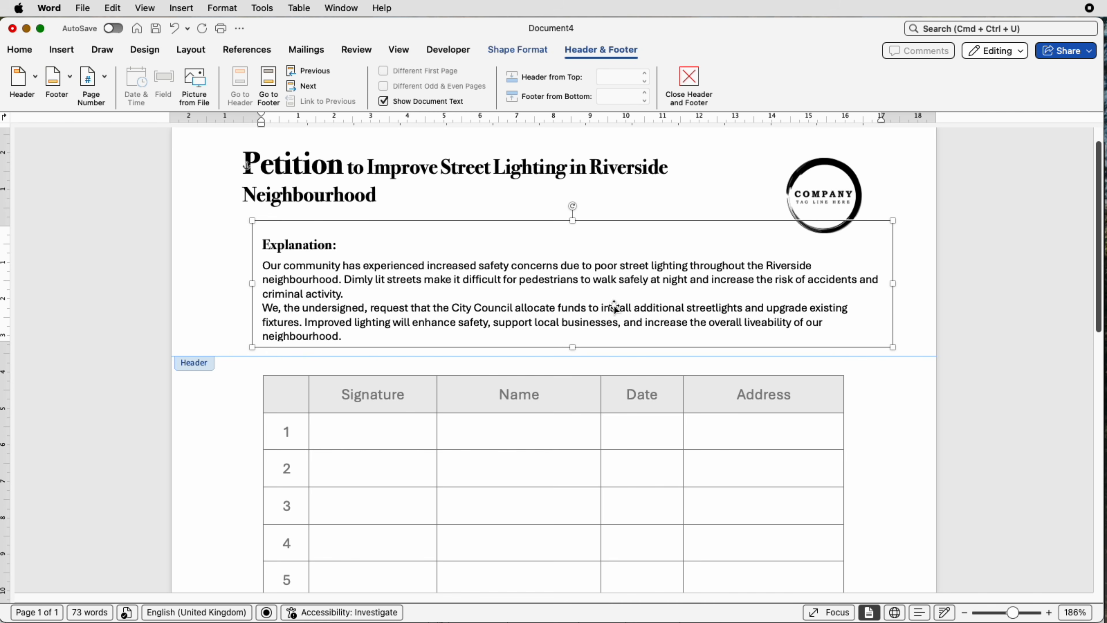
pyautogui.moveTo(893, 285); pyautogui.dragTo(854, 285)
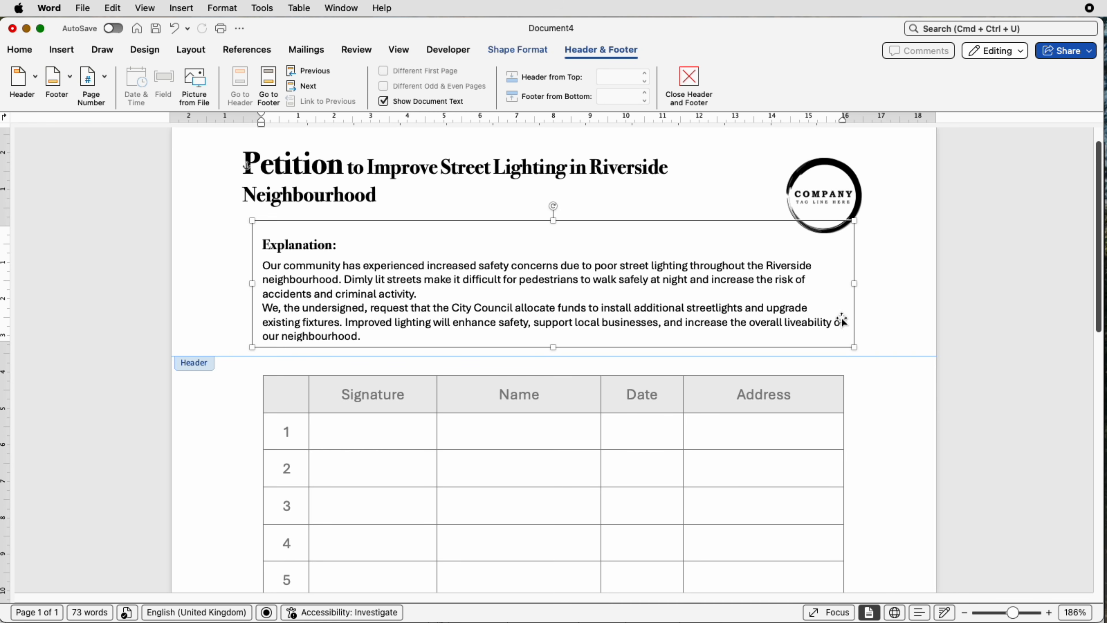
pyautogui.moveTo(339, 181); pyautogui.dragTo(358, 209)
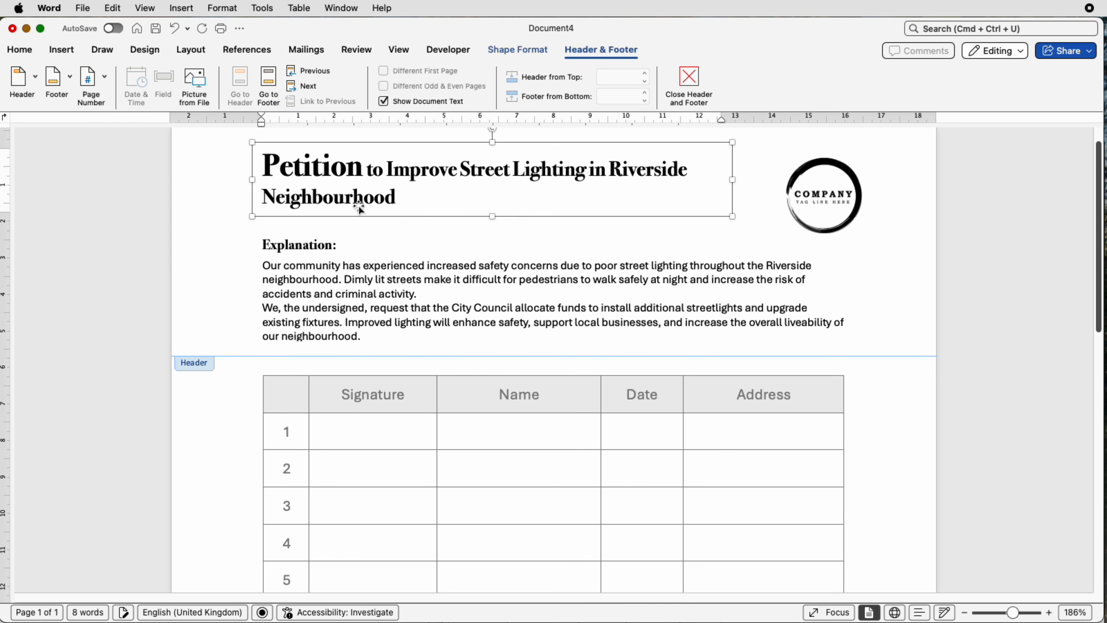
# Nudge the company logo left to line up with the table's right edge and leave header editing
pyautogui.click(860, 216)
pyautogui.press('Left')
pyautogui.press('Left')
pyautogui.press('Left')
pyautogui.press('Left')
pyautogui.press('Left')
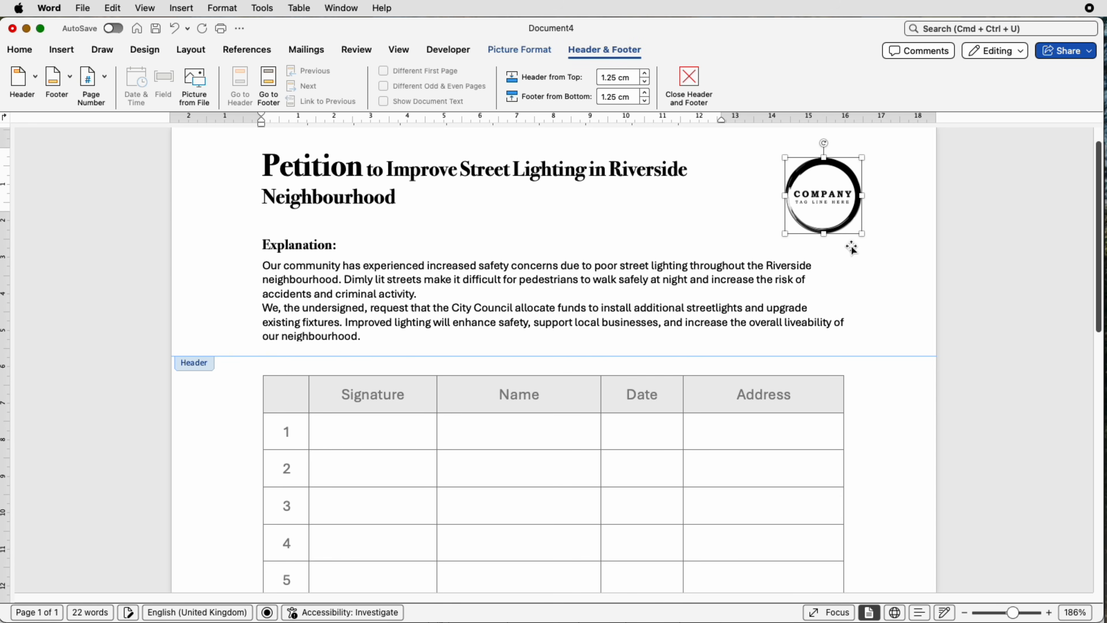
pyautogui.press('Left')
pyautogui.press('Left')
pyautogui.press('Left')
pyautogui.press('Left')
pyautogui.press('Left')
pyautogui.press('Left')
pyautogui.press('Left')
pyautogui.press('Left')
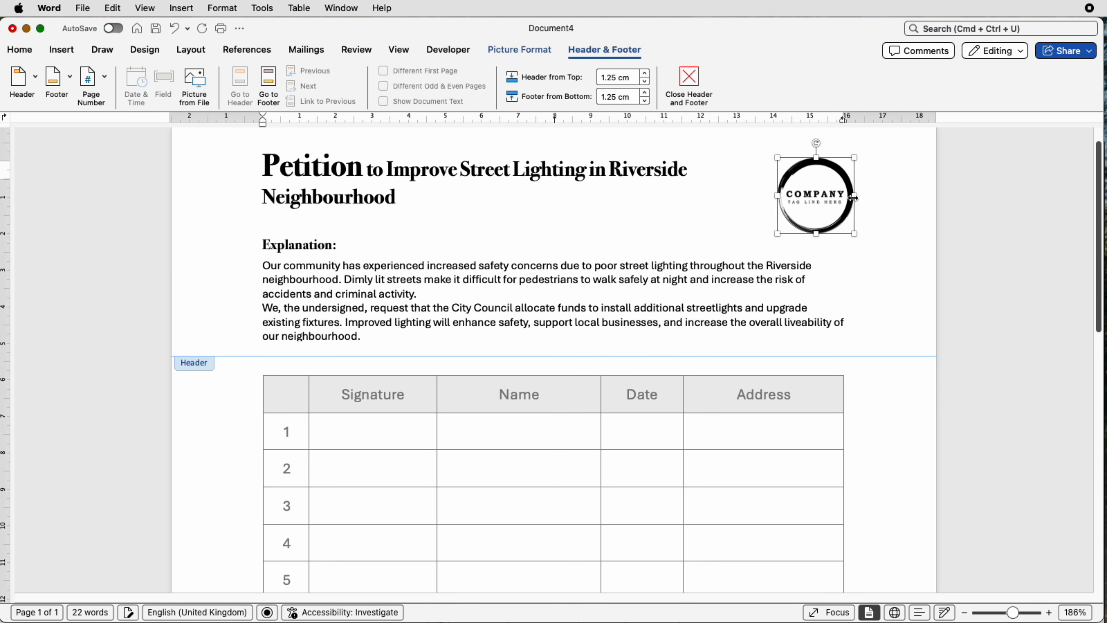
pyautogui.press('Left')
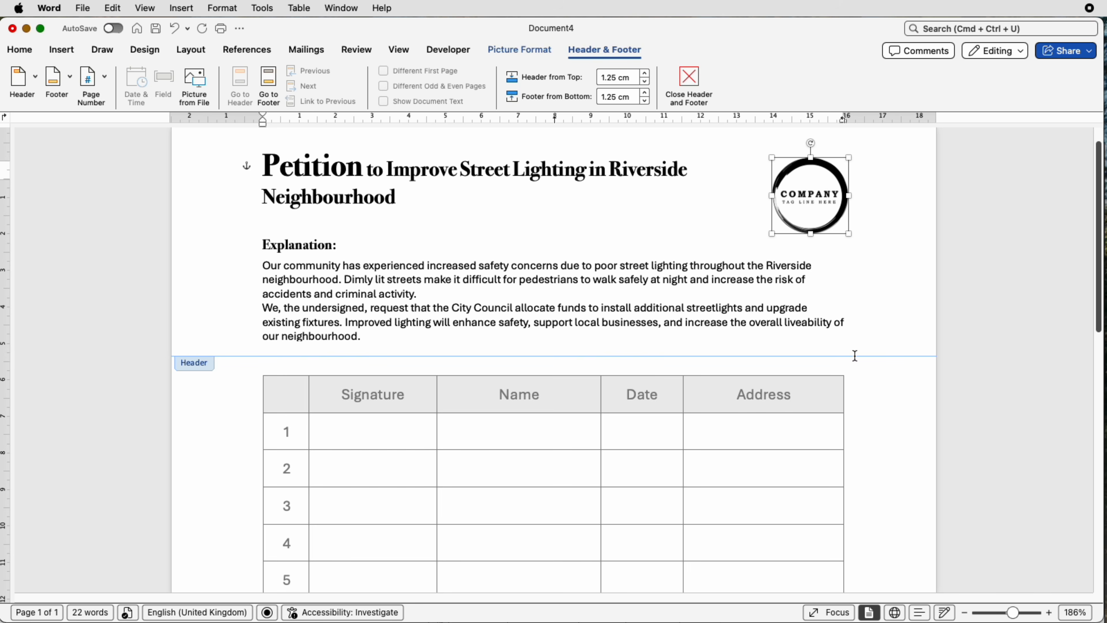
pyautogui.press('Left')
pyautogui.press('Left')
pyautogui.press('Left')
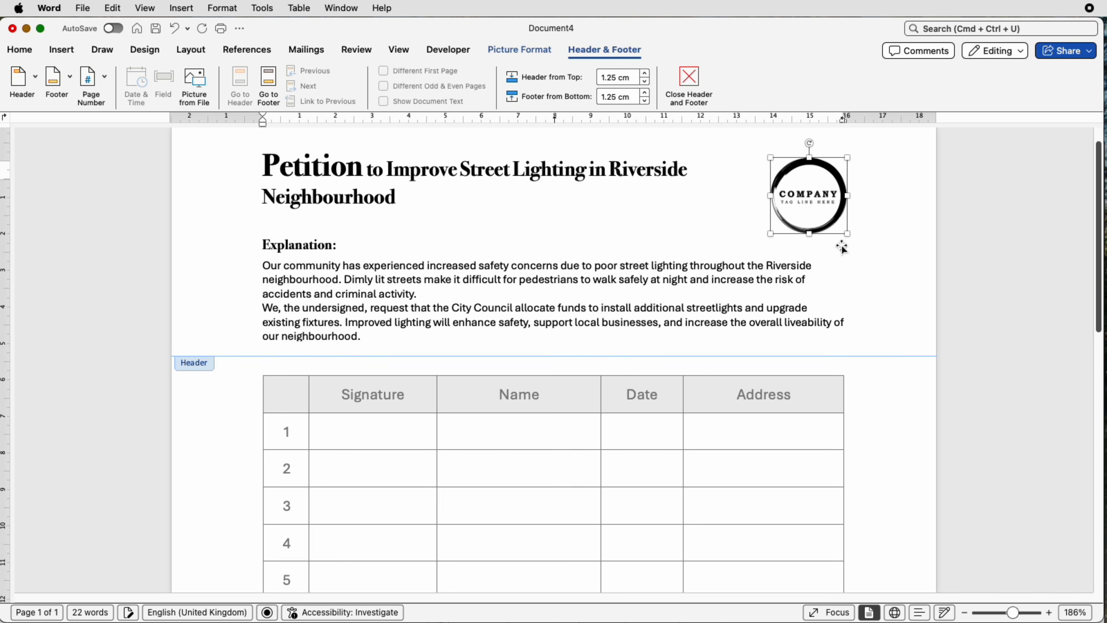
pyautogui.doubleClick(896, 453)
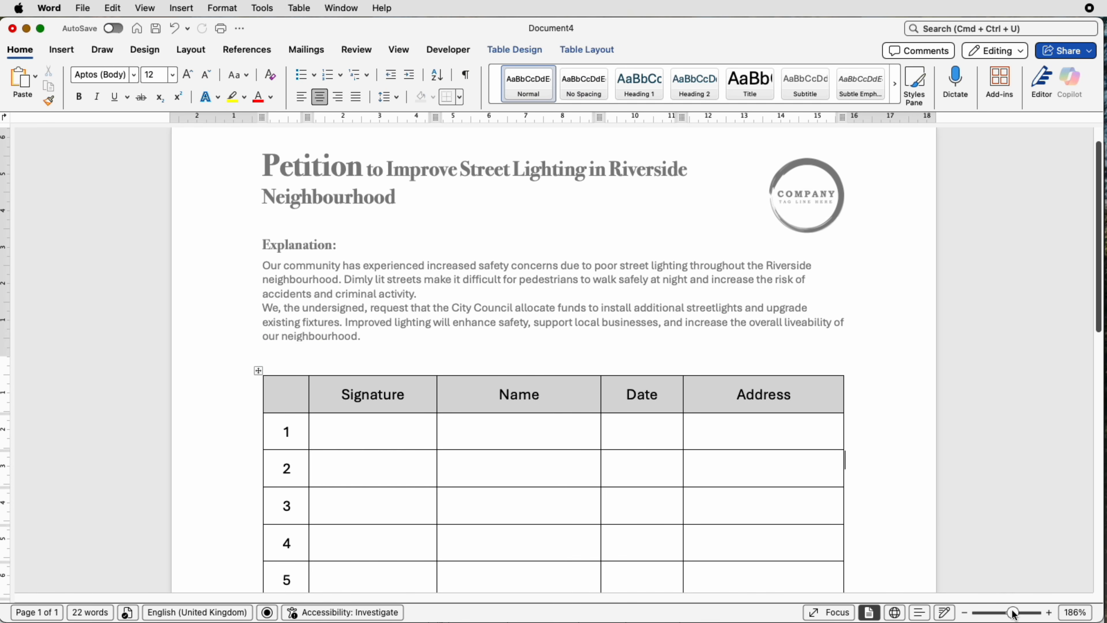
# Try to add a blank line above the table, and undo it
pyautogui.moveTo(1014, 614); pyautogui.dragTo(999, 614)
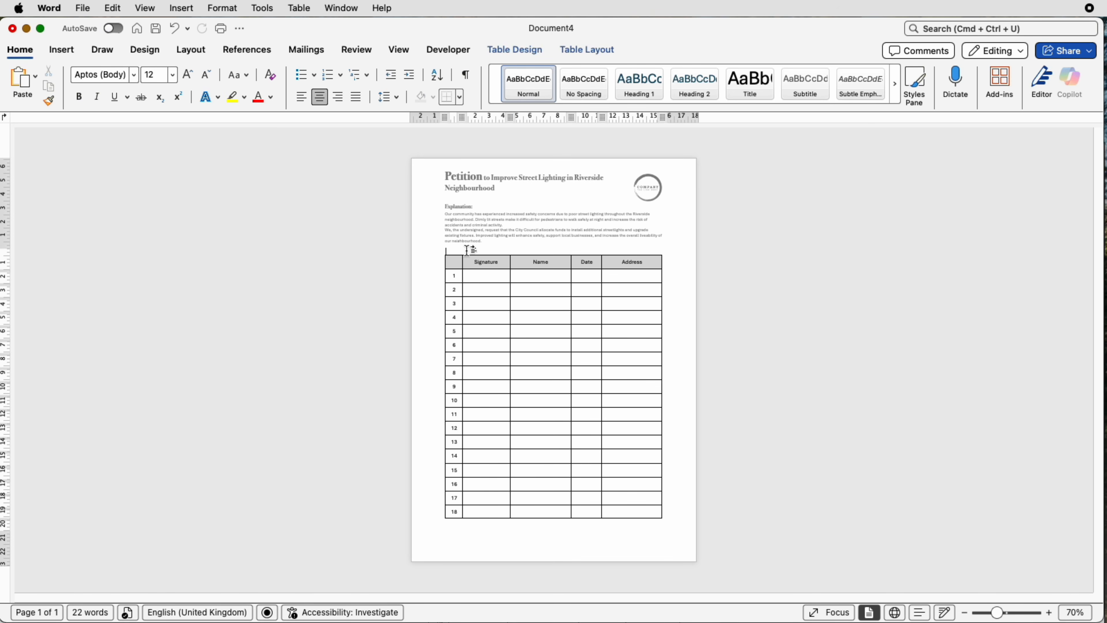
pyautogui.click(475, 245)
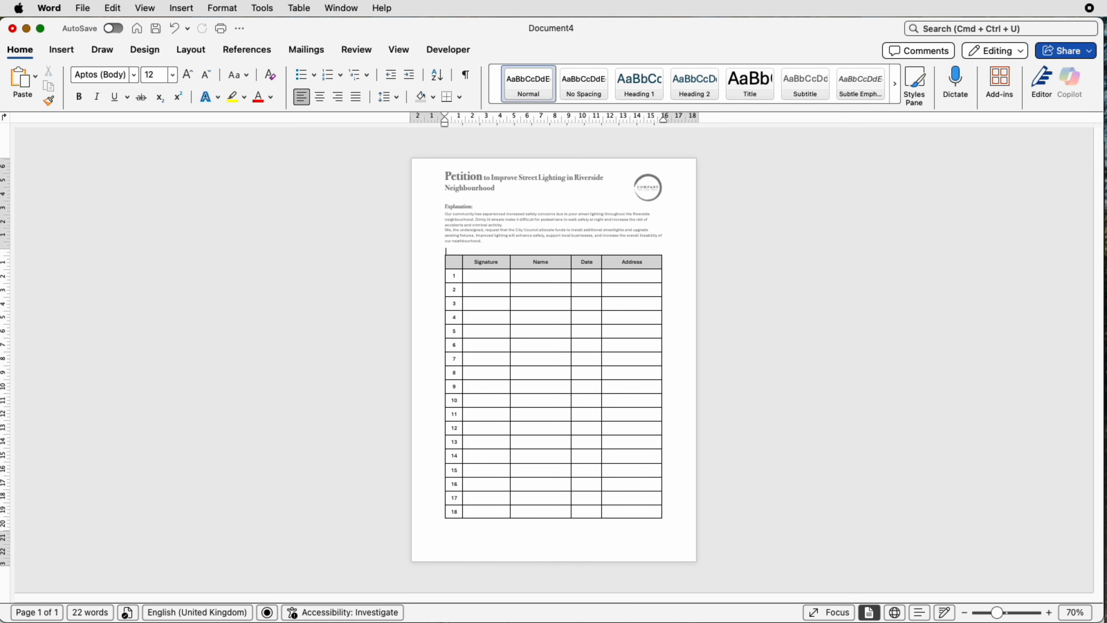
pyautogui.press('Return')
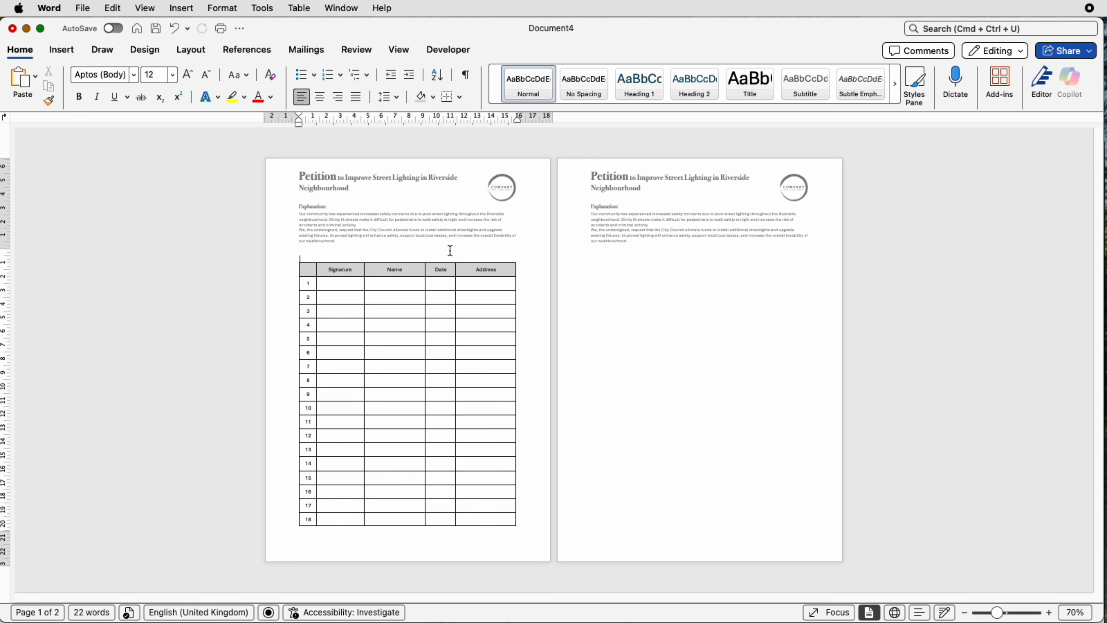
pyautogui.press('super+z')
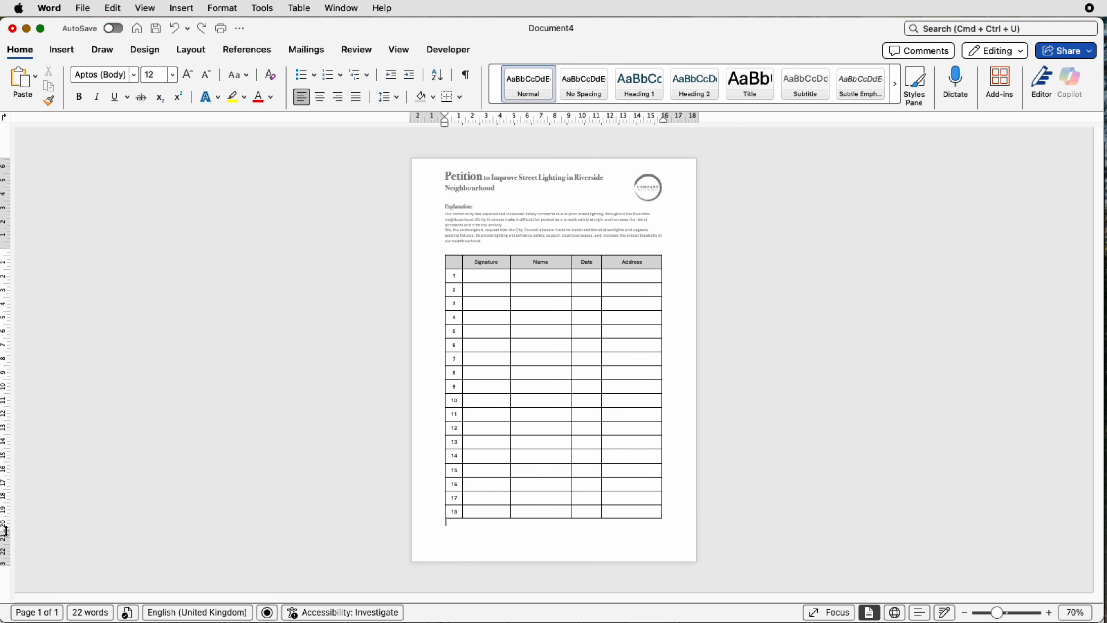
# Reduce the page's bottom margin and add two blank lines between the explanation and the table
pyautogui.moveTo(6, 531); pyautogui.dragTo(6, 548)
pyautogui.click(442, 251)
pyautogui.press('Return')
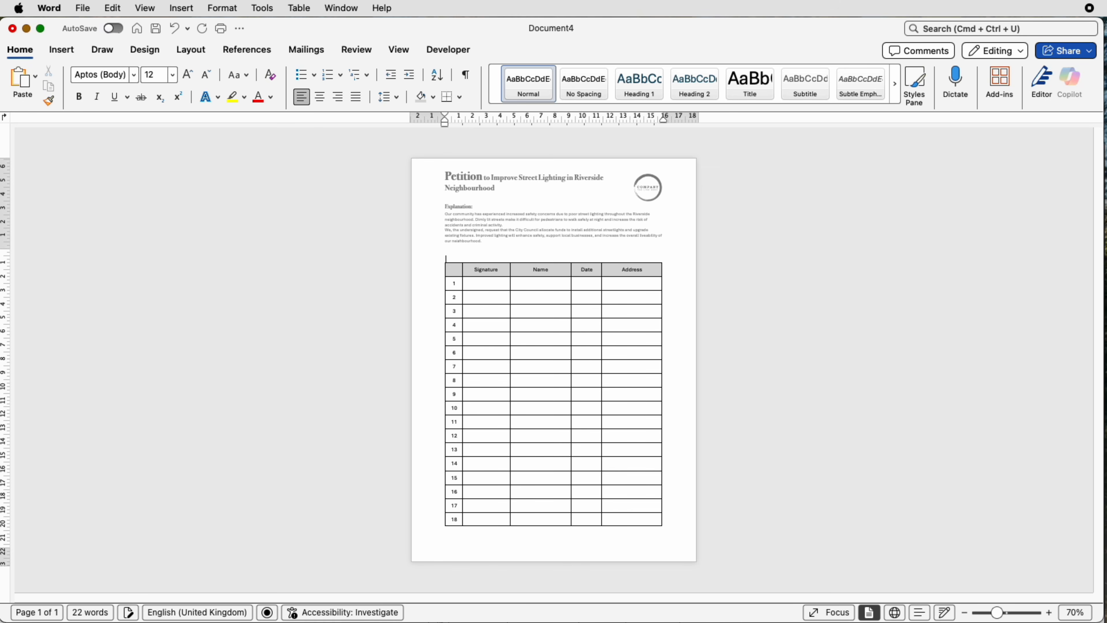
pyautogui.press('Return')
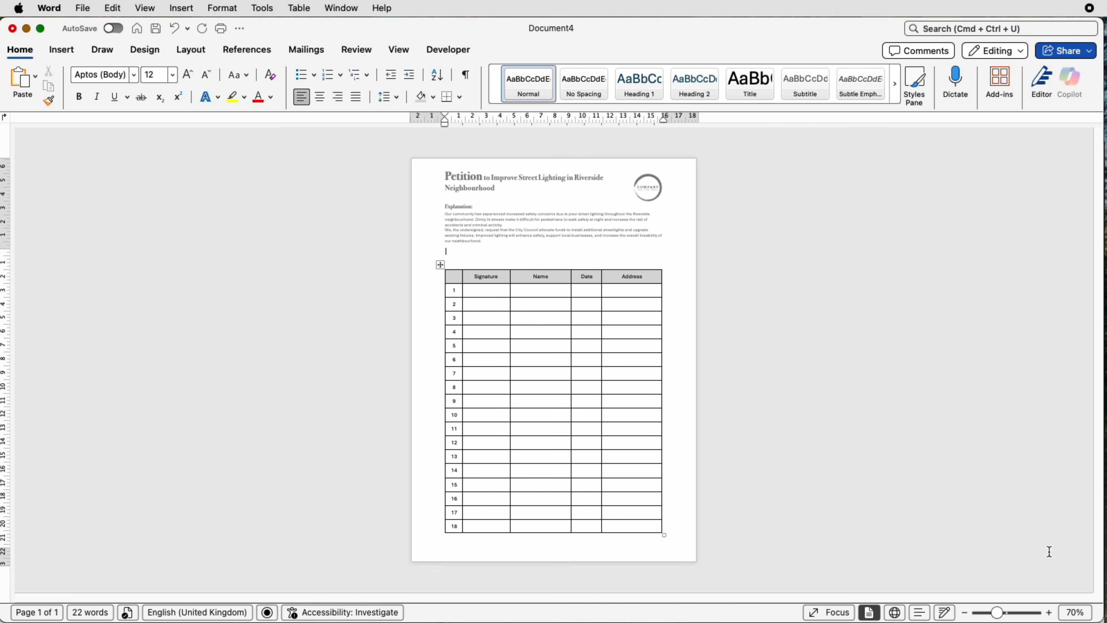
# Move the header's title, explanation and company logo slightly down the page together, and leave header editing
pyautogui.moveTo(1001, 617); pyautogui.dragTo(1011, 614)
pyautogui.doubleClick(565, 288)
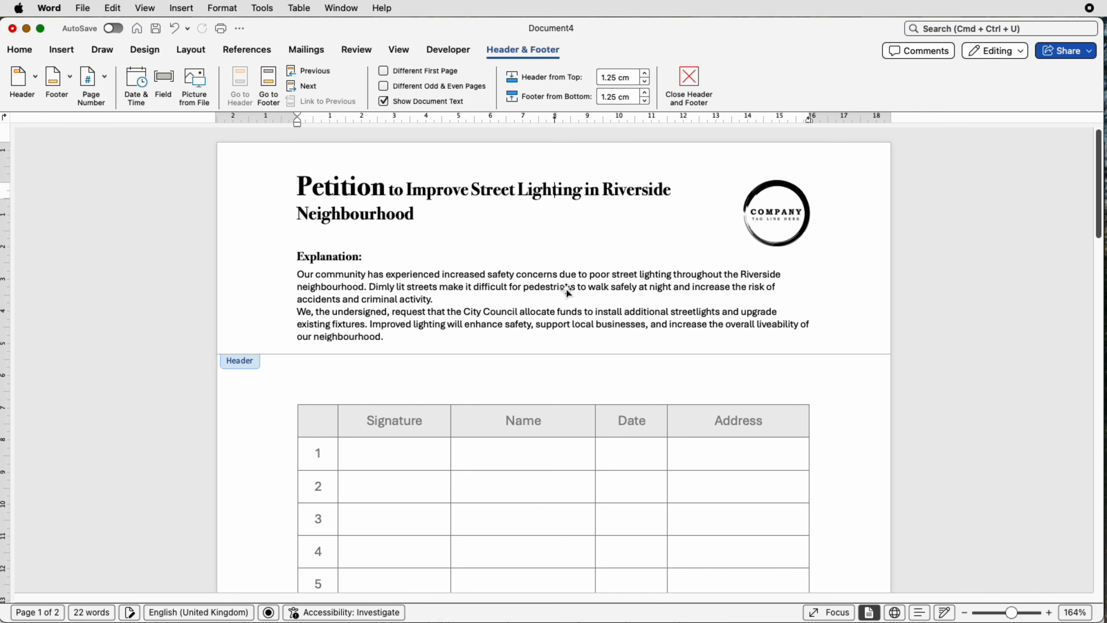
pyautogui.click(565, 289)
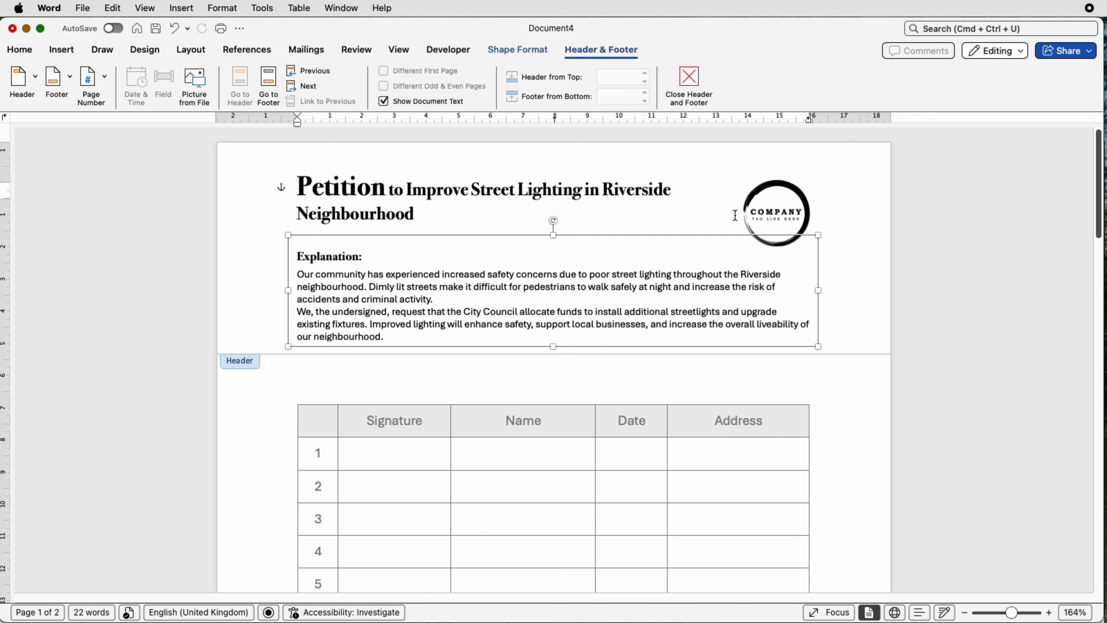
pyautogui.keyDown('shift'); pyautogui.click(745, 219); pyautogui.keyUp('shift')
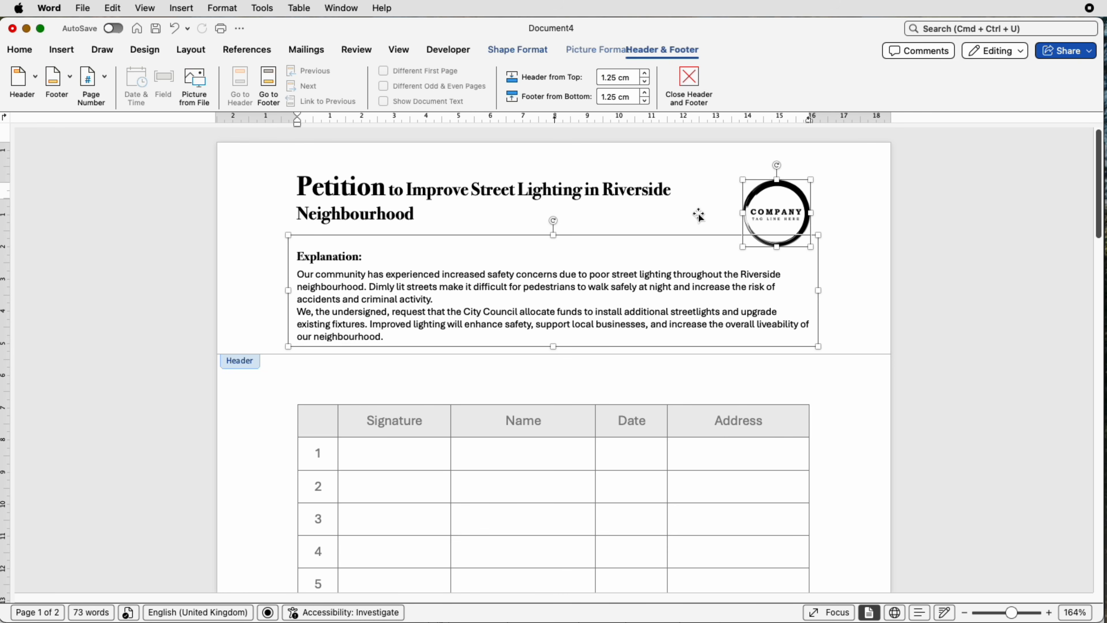
pyautogui.keyDown('shift'); pyautogui.click(616, 198); pyautogui.keyUp('shift')
pyautogui.press('Down')
pyautogui.press('Down')
pyautogui.press('Down')
pyautogui.press('Down')
pyautogui.press('Down')
pyautogui.press('Down')
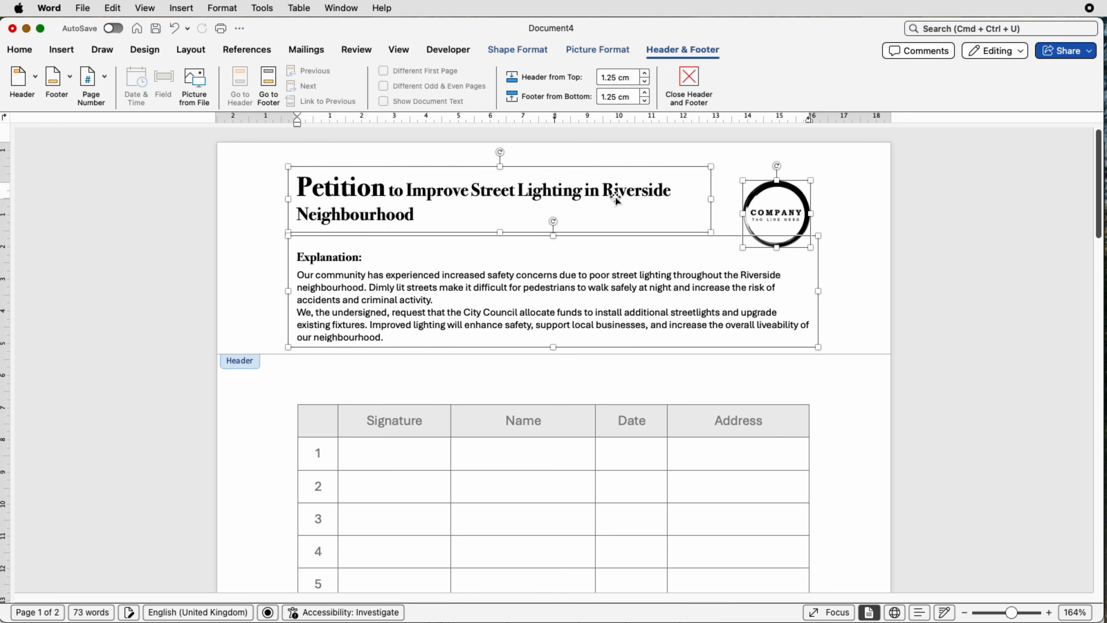
pyautogui.press('Down')
pyautogui.press('Down')
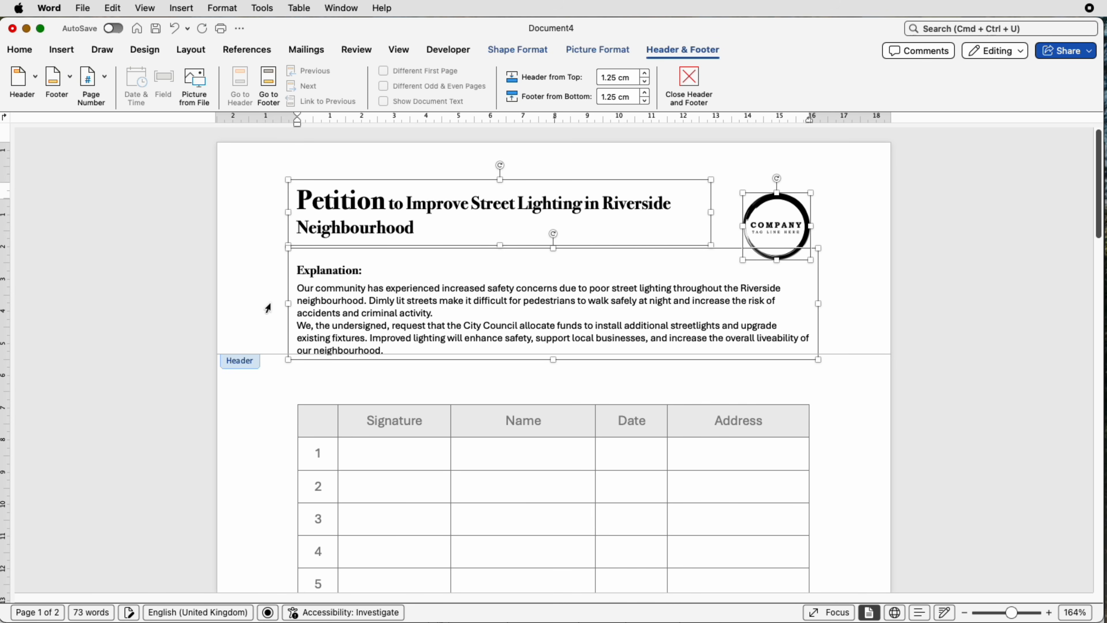
pyautogui.press('Down')
pyautogui.press('Down')
pyautogui.press('Down')
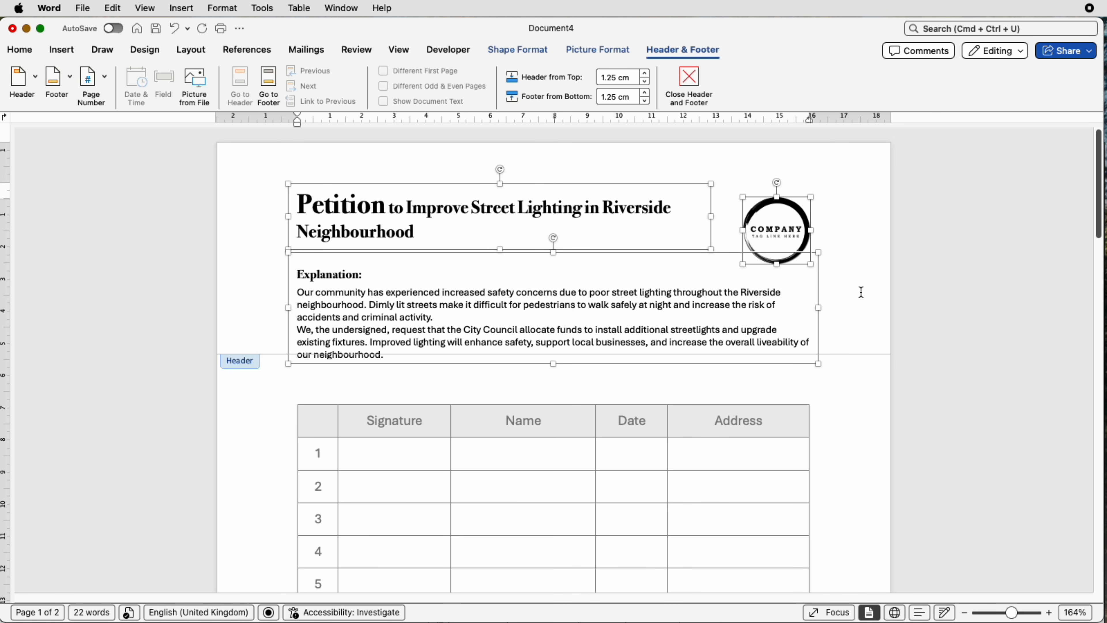
pyautogui.click(852, 266)
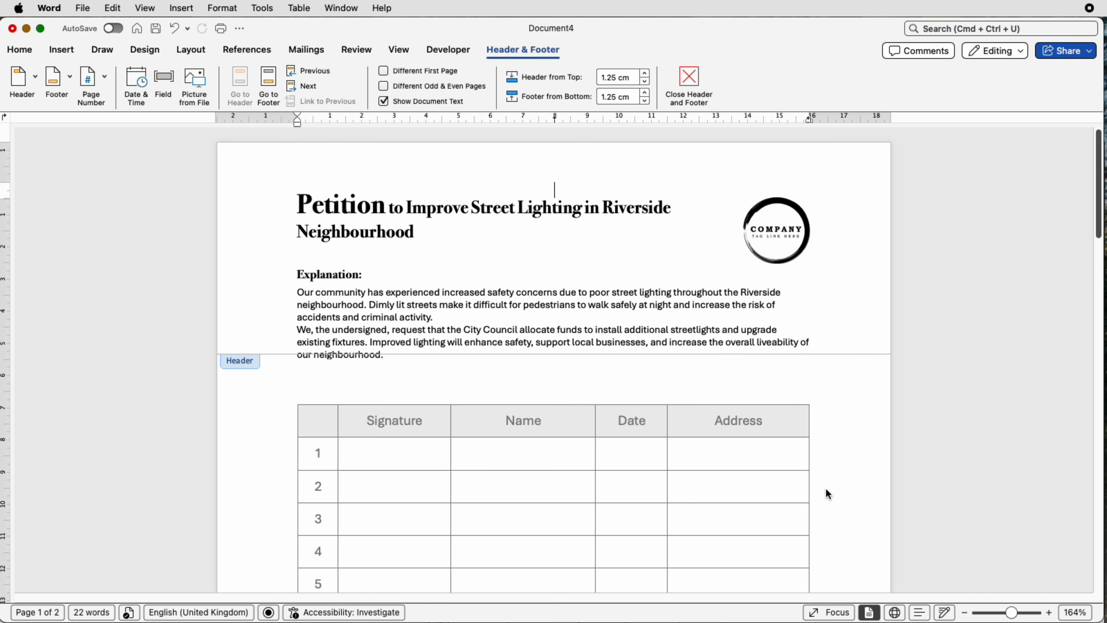
pyautogui.moveTo(1012, 613); pyautogui.dragTo(1002, 613)
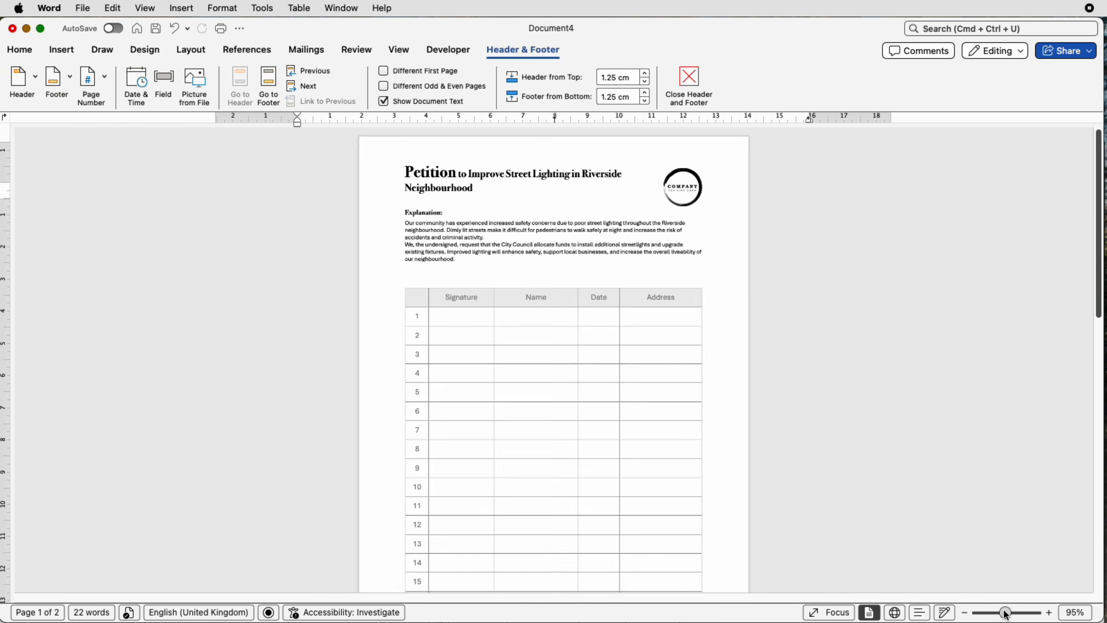
pyautogui.doubleClick(488, 248)
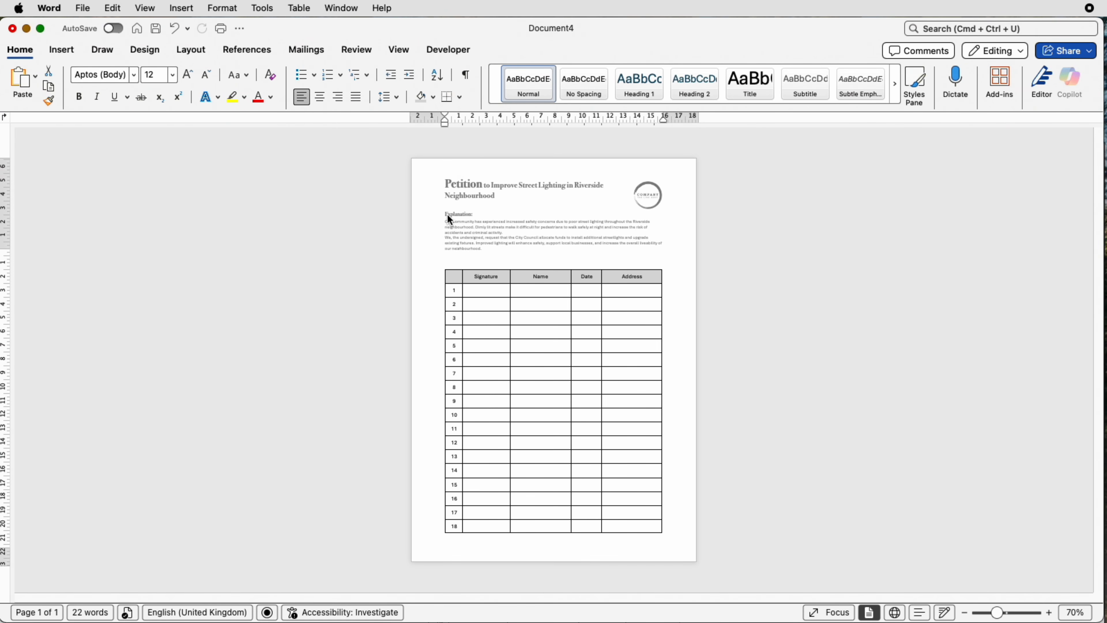
# Reopen the header and draw a rectangle about 22.3 cm wide and 5.8 cm high across the full top of the page
pyautogui.doubleClick(581, 208)
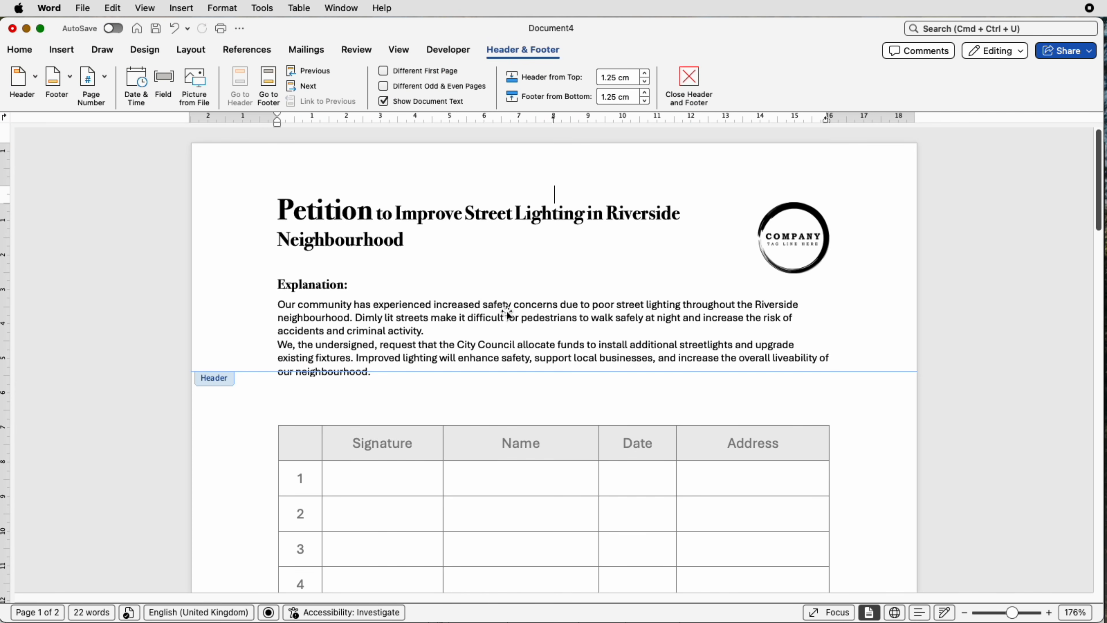
pyautogui.click(53, 56)
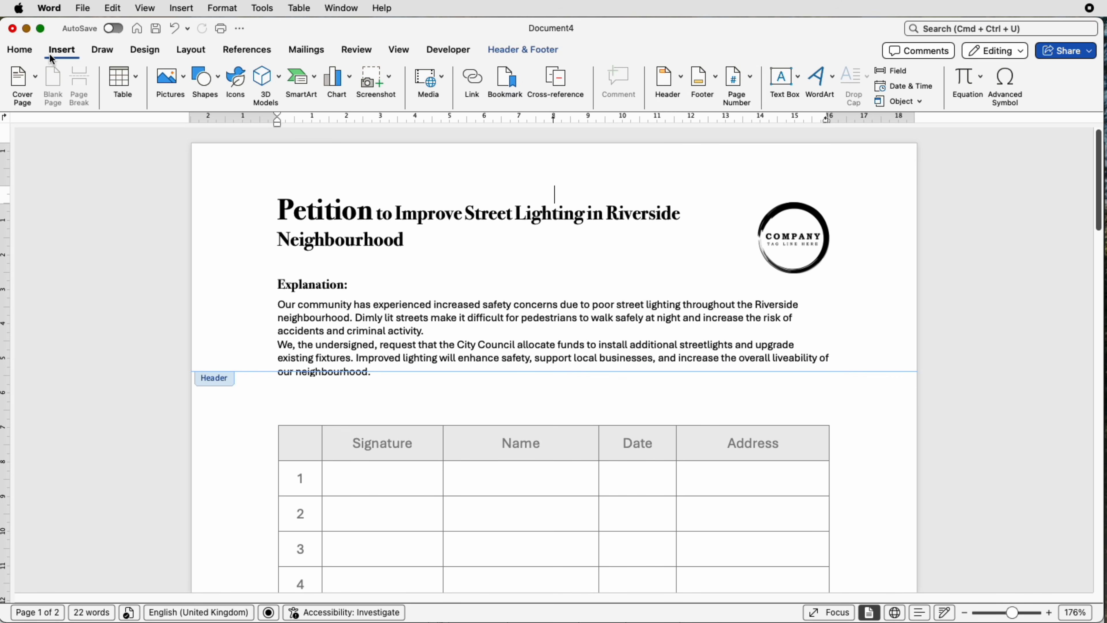
pyautogui.click(221, 85)
pyautogui.click(208, 245)
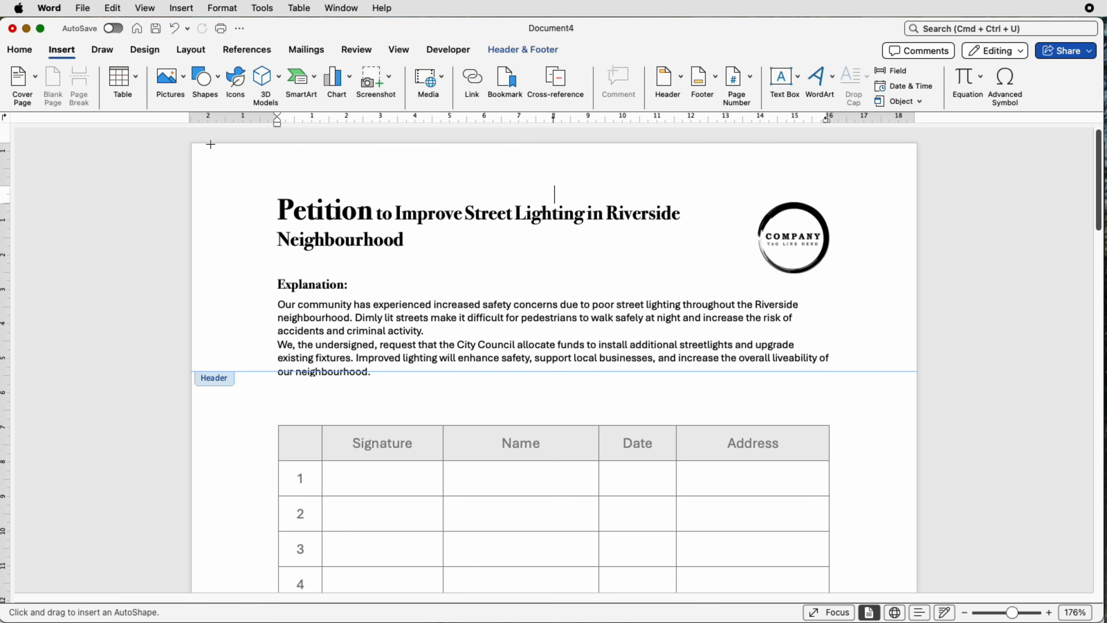
pyautogui.moveTo(200, 152); pyautogui.dragTo(790, 343)
pyautogui.moveTo(979, 354); pyautogui.dragTo(968, 354)
pyautogui.moveTo(676, 163); pyautogui.dragTo(658, 151)
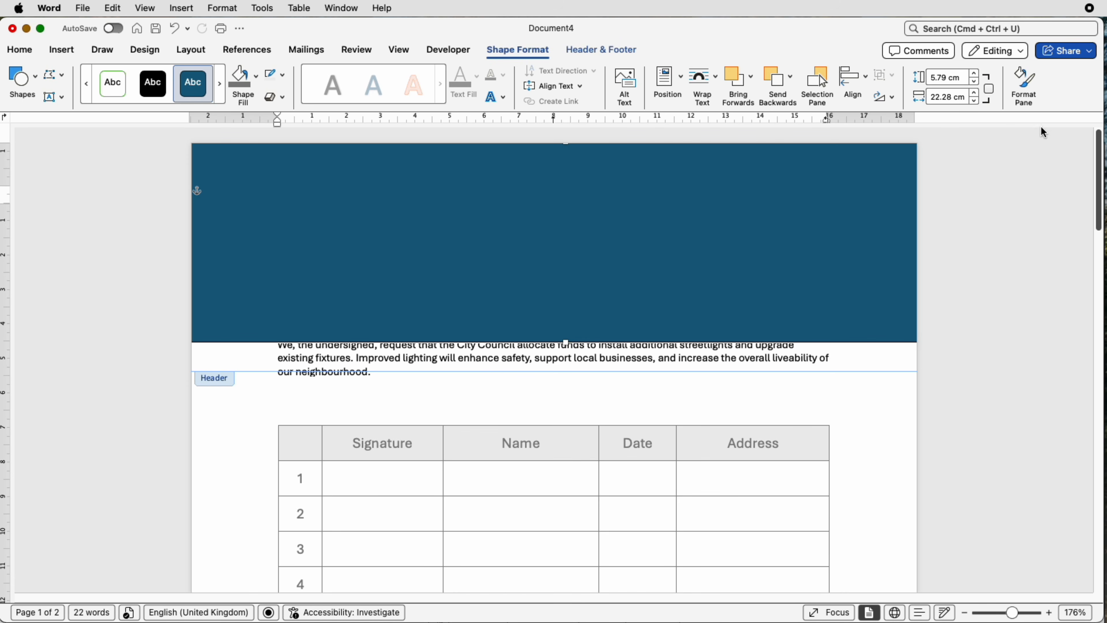
# Give the header rectangle a linear gradient fill running straight down at 90°
pyautogui.click(1037, 98)
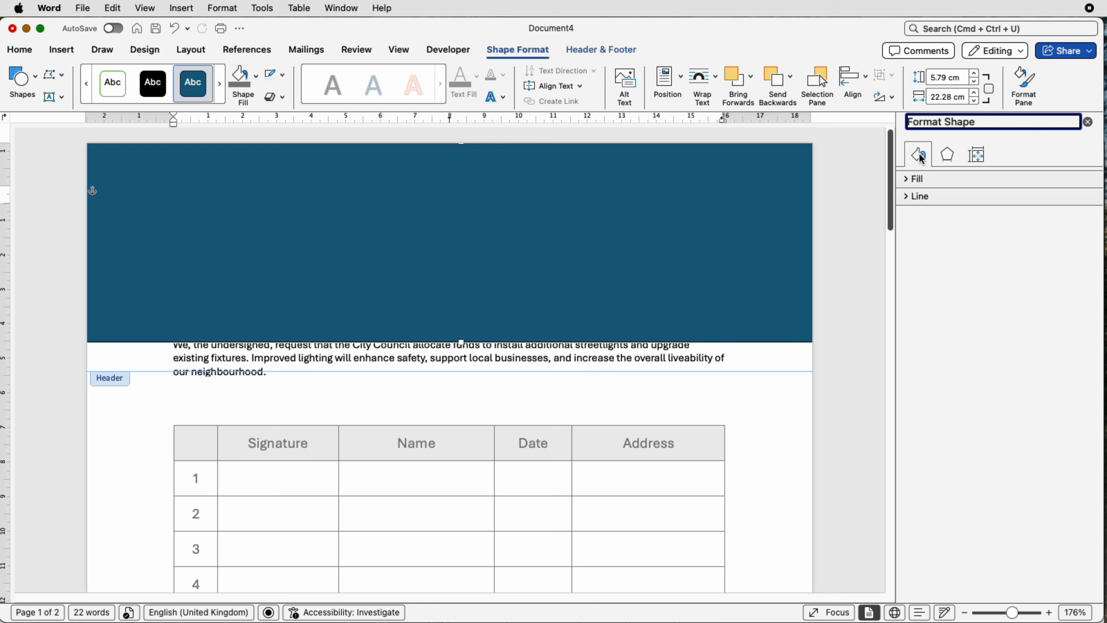
pyautogui.click(908, 179)
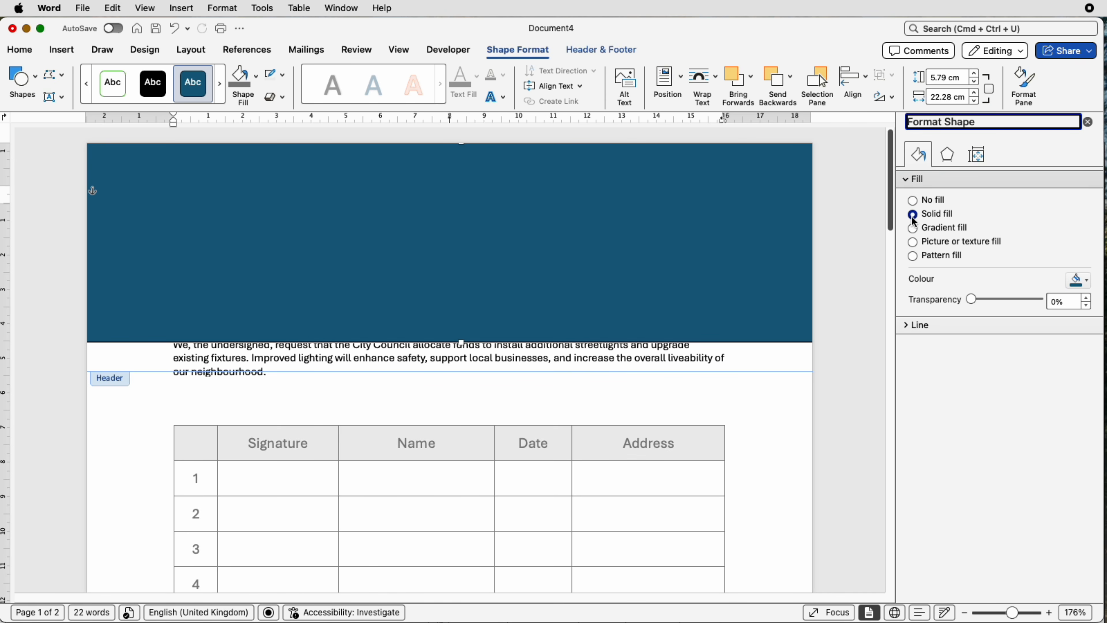
pyautogui.click(914, 229)
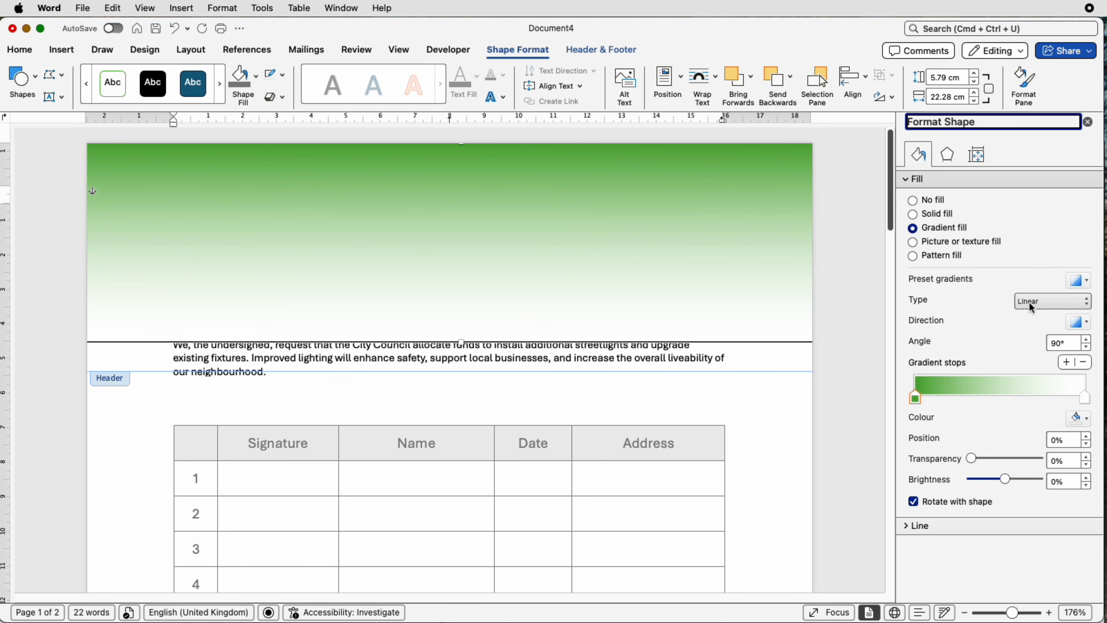
pyautogui.click(1086, 323)
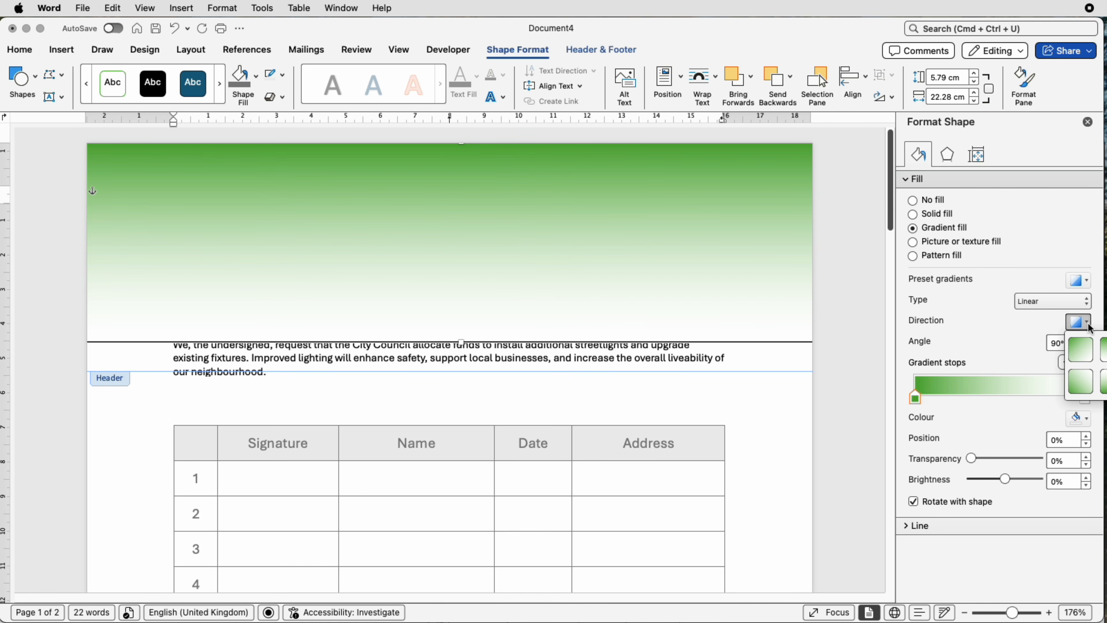
pyautogui.click(1105, 350)
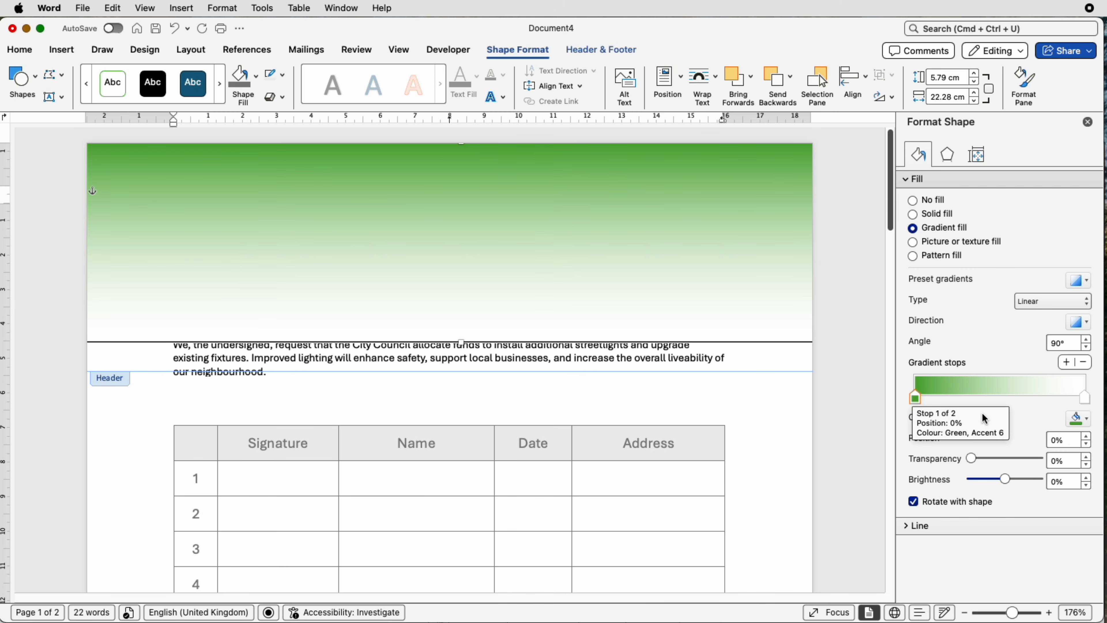
# Colour the rectangle's first gradient stop standard orange and its last stop white
pyautogui.click(1086, 420)
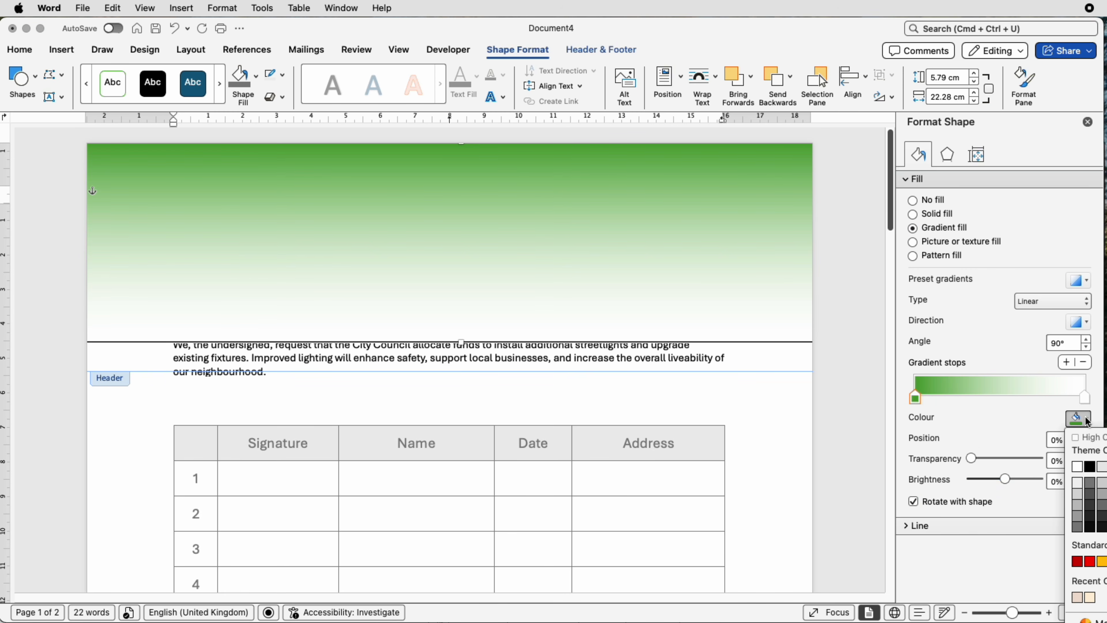
pyautogui.click(1101, 563)
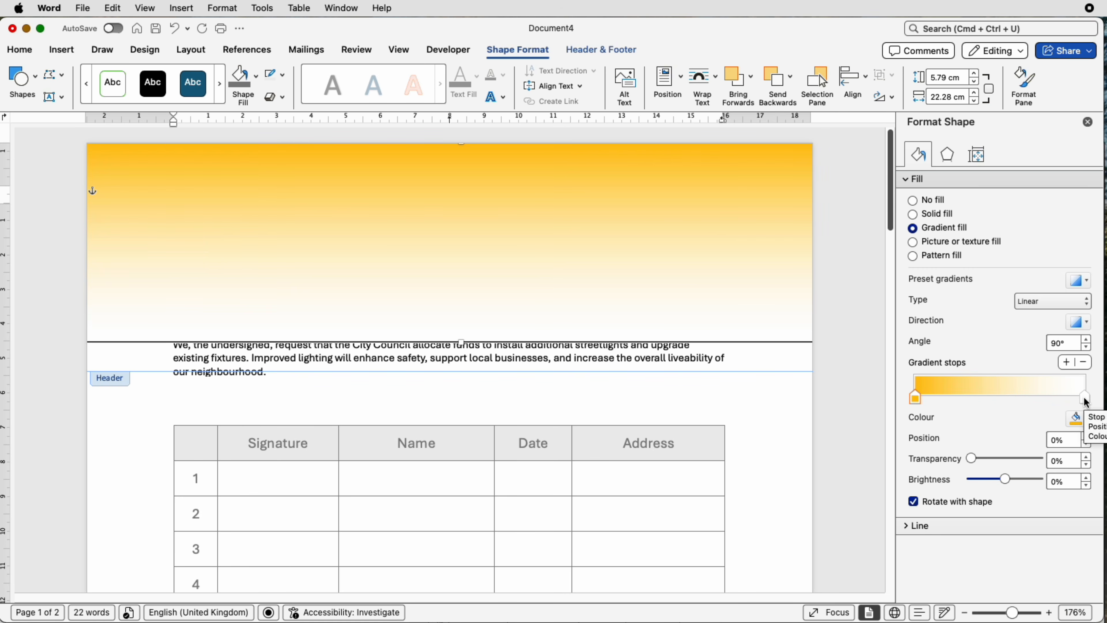
pyautogui.click(1083, 397)
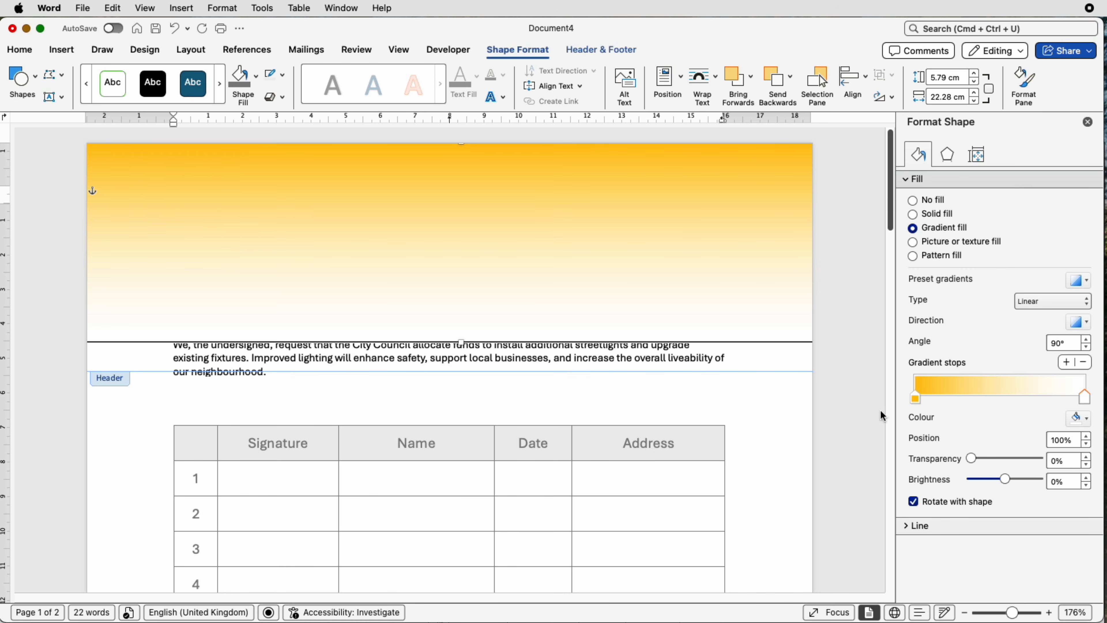
pyautogui.click(1089, 420)
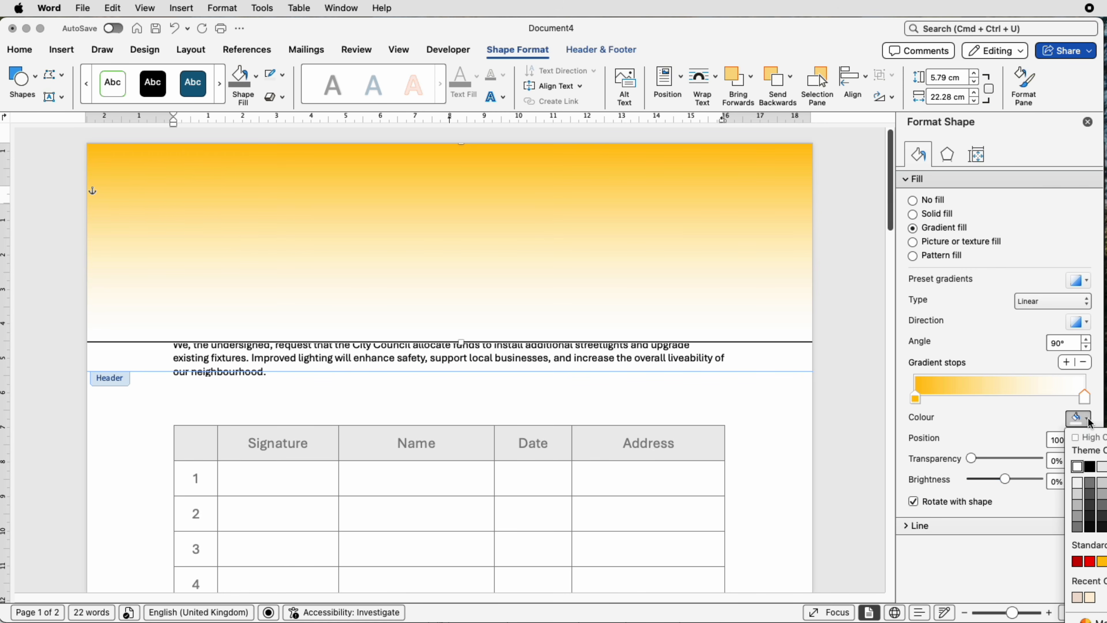
pyautogui.click(1079, 468)
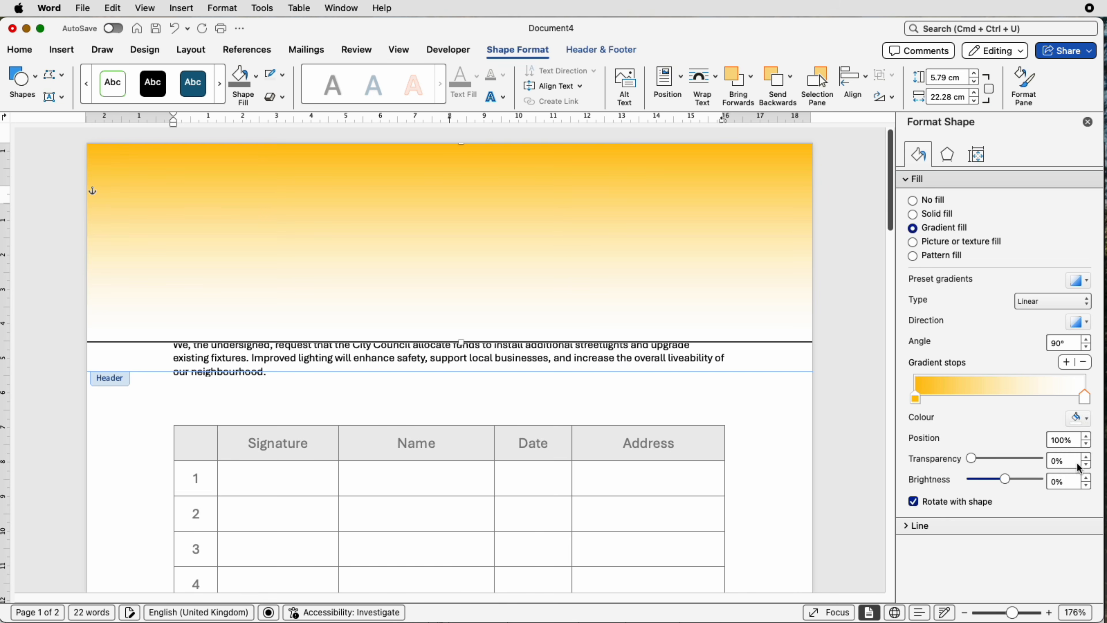
pyautogui.press('Escape')
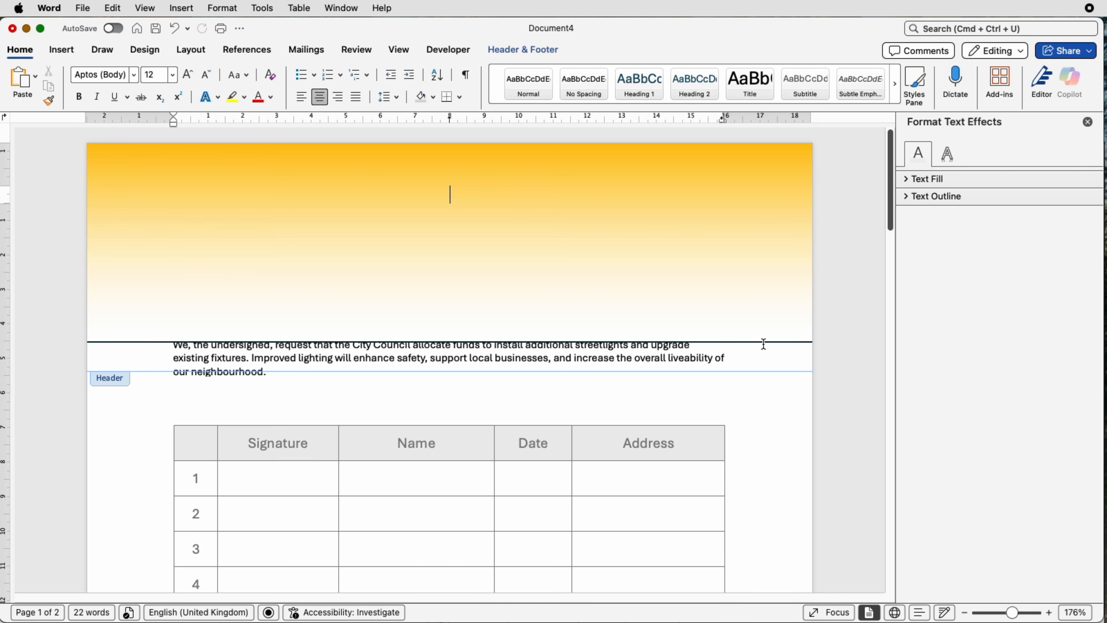
# Remove the outline from the gradient rectangle
pyautogui.click(772, 317)
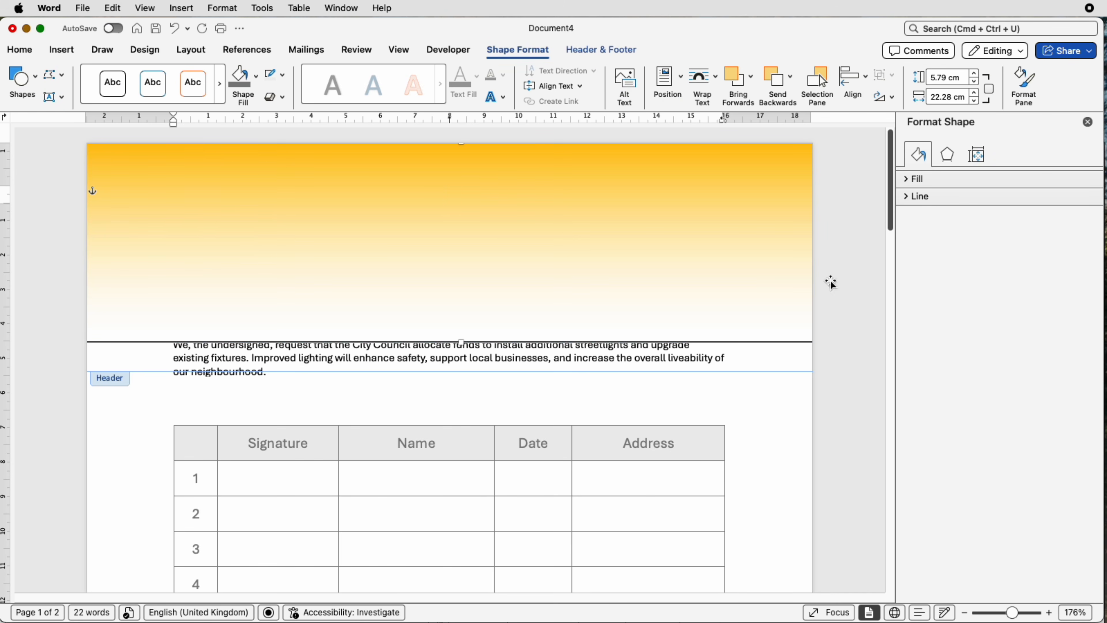
pyautogui.click(907, 198)
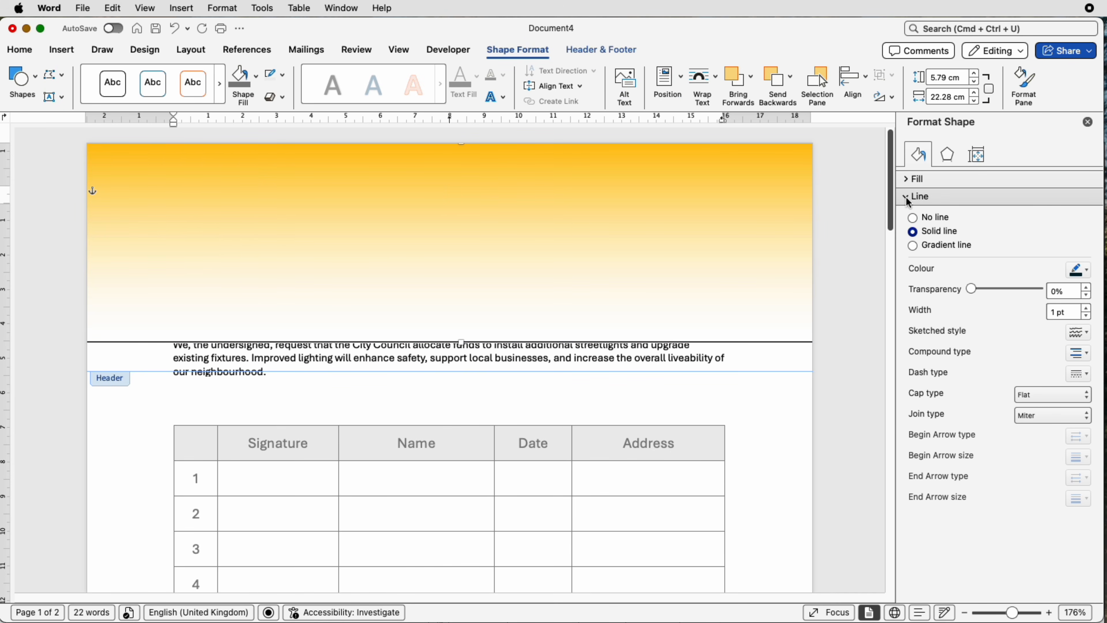
pyautogui.click(913, 217)
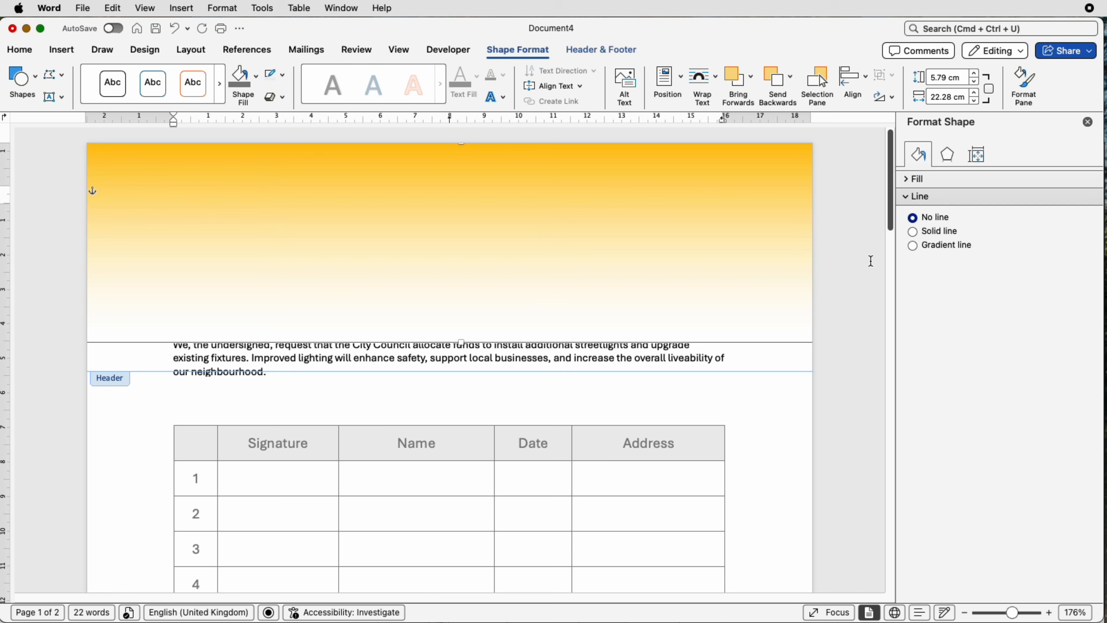
pyautogui.click(760, 354)
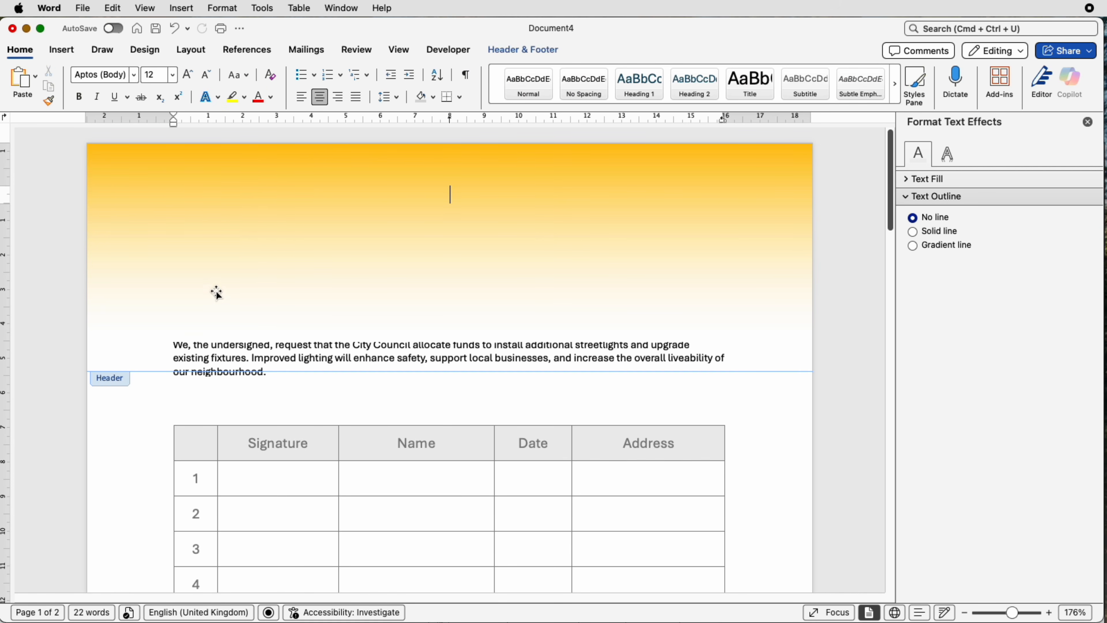
# Send the gradient rectangle to the back, behind the title, explanation and logo
pyautogui.click(659, 269)
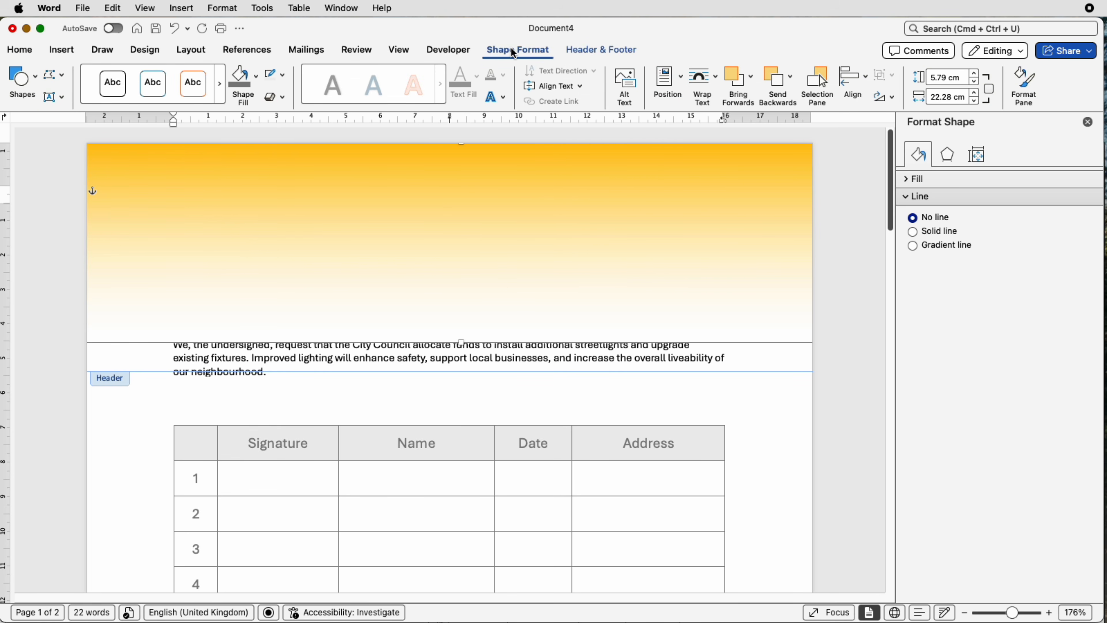
pyautogui.click(792, 84)
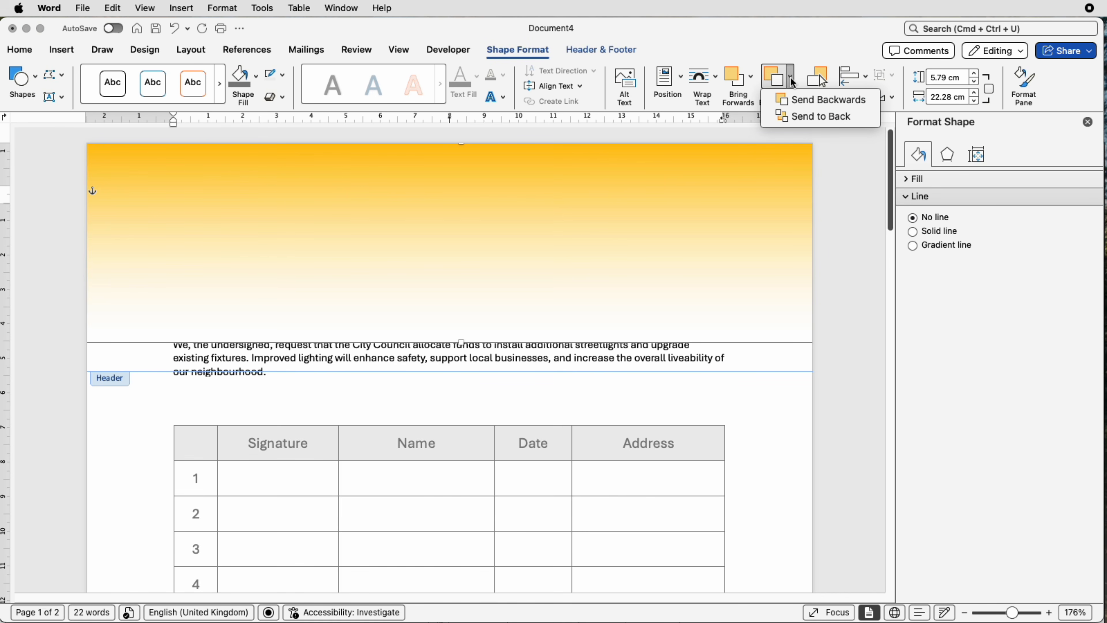
pyautogui.click(797, 116)
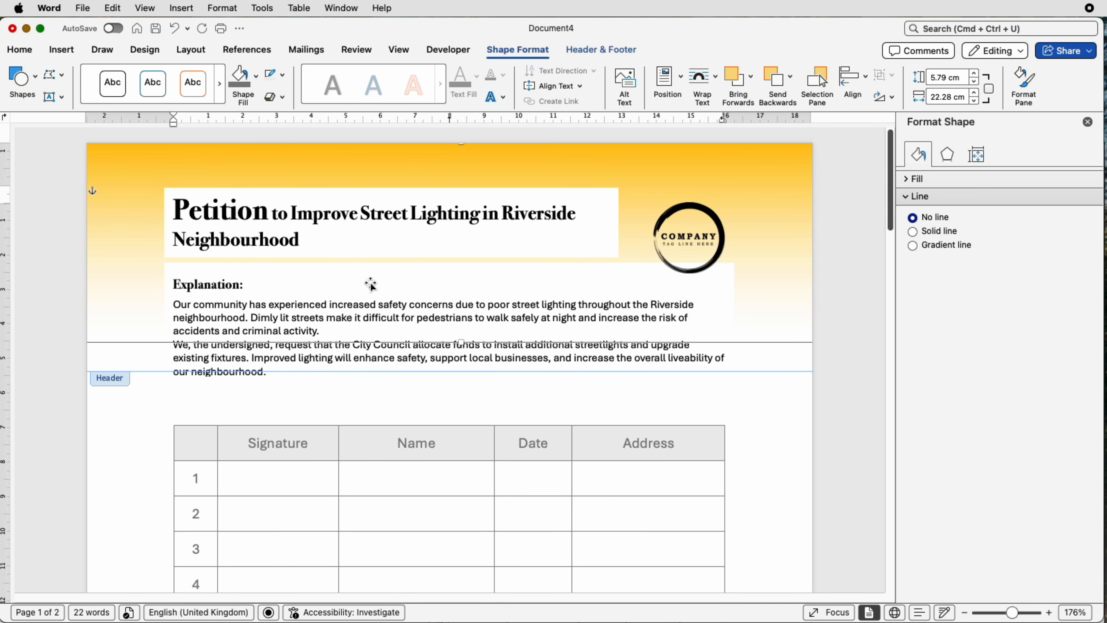
# Set the title and explanation text boxes to no fill
pyautogui.click(270, 226)
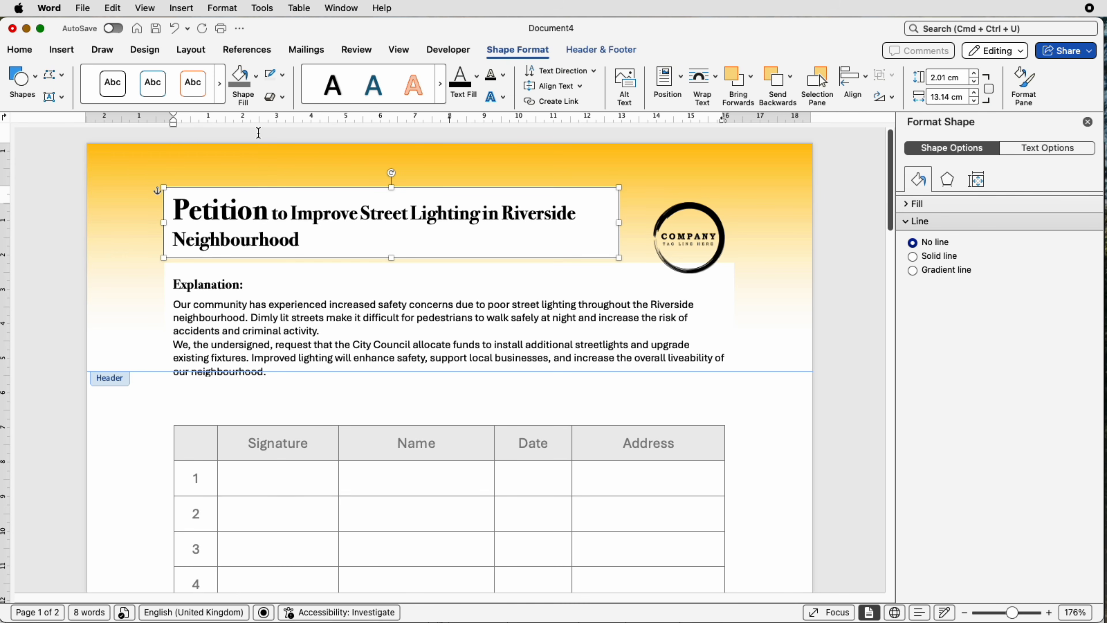
pyautogui.click(257, 85)
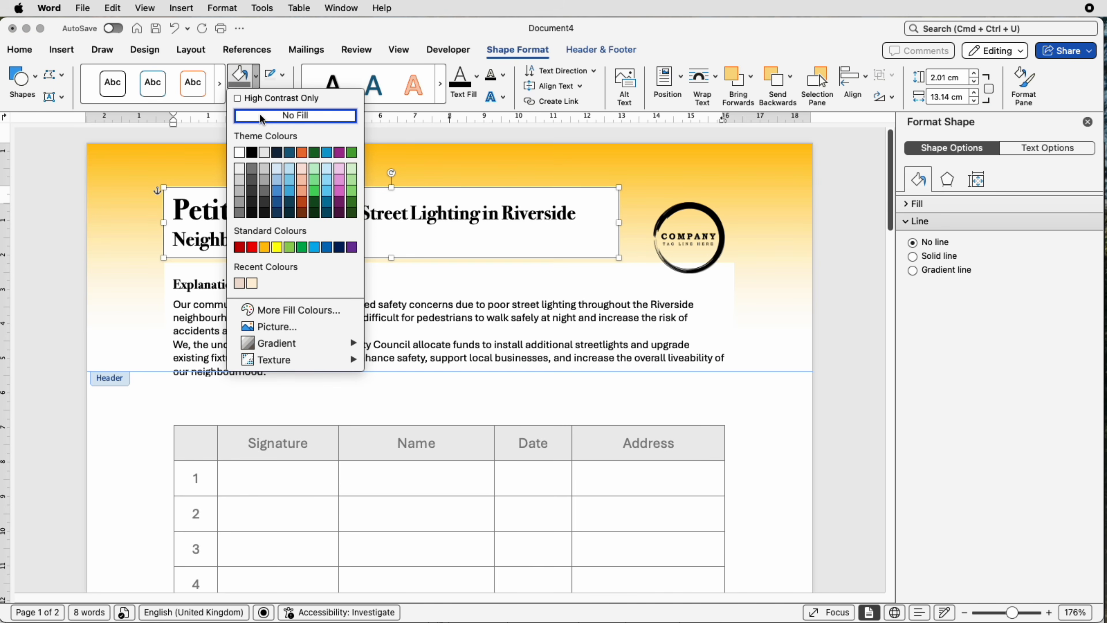
pyautogui.click(290, 115)
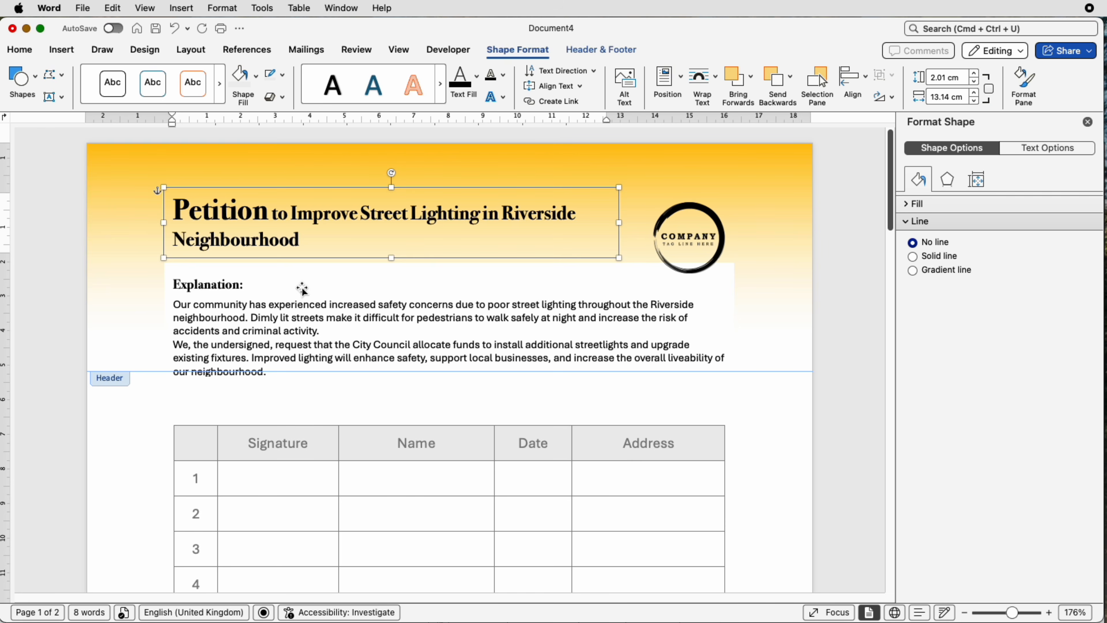
pyautogui.click(303, 288)
pyautogui.click(256, 75)
pyautogui.click(256, 116)
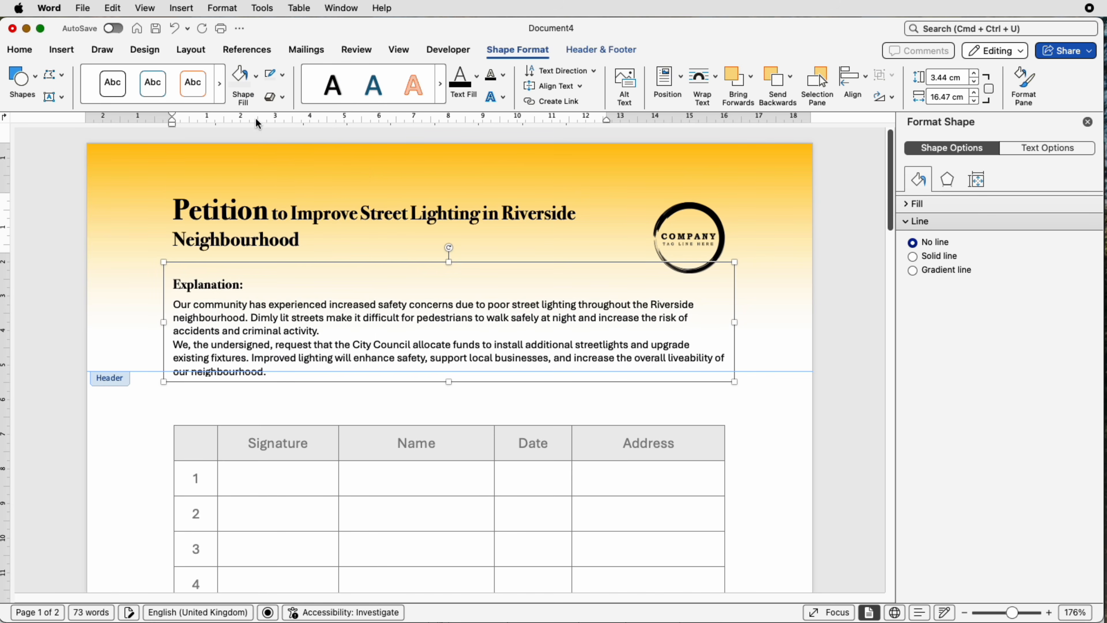
# Leave header editing, delete the blank second page, and show the table's layout options for adding rows
pyautogui.click(779, 343)
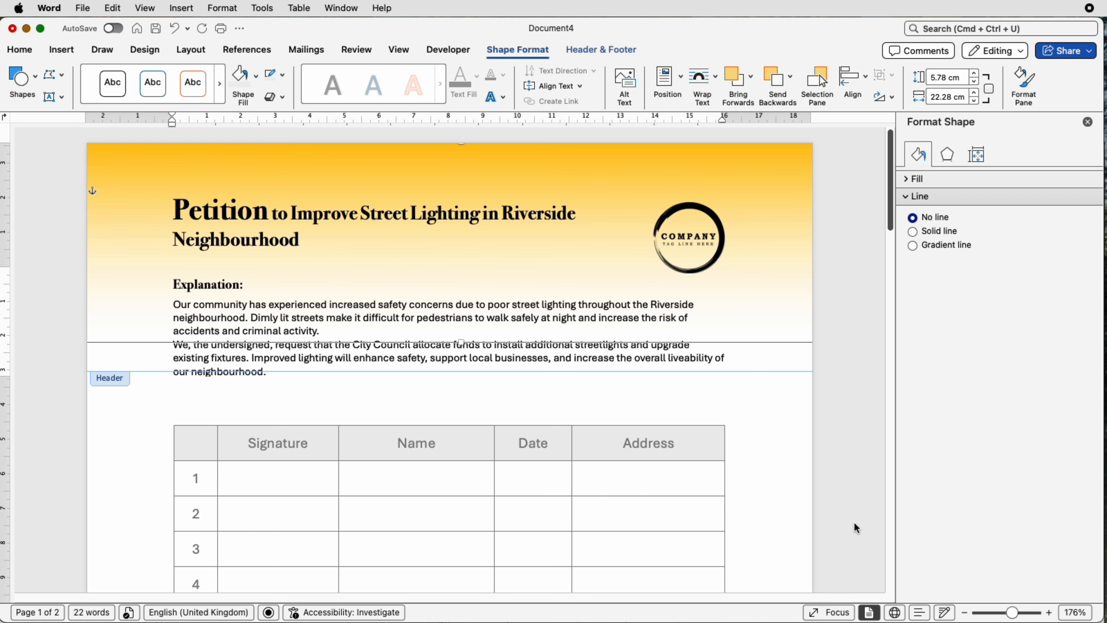
pyautogui.moveTo(1012, 612); pyautogui.dragTo(999, 613)
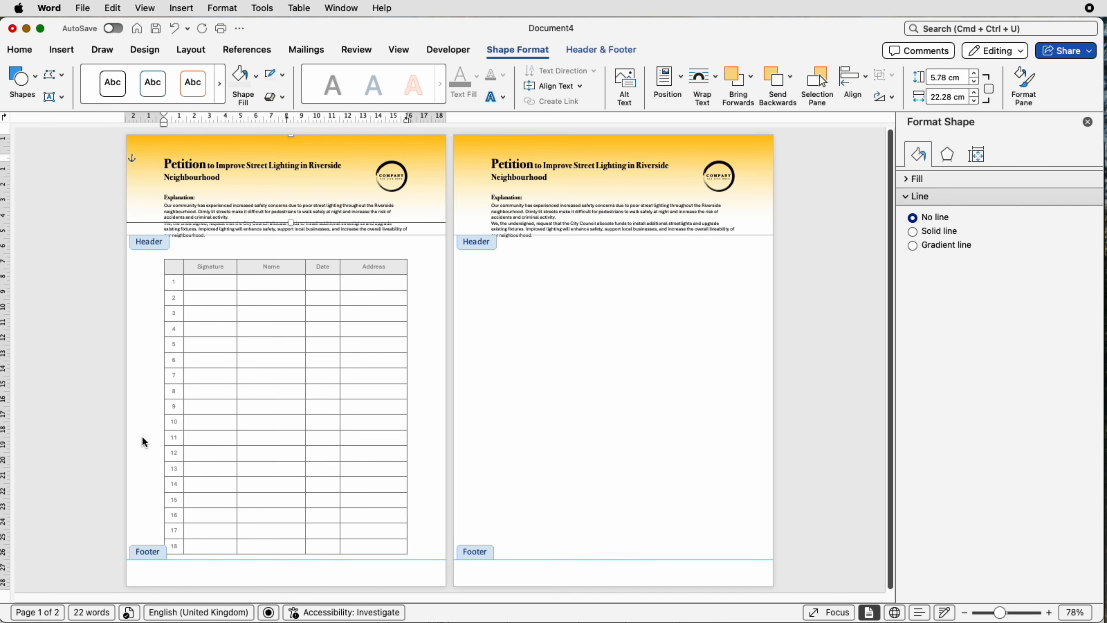
pyautogui.doubleClick(144, 441)
pyautogui.click(684, 548)
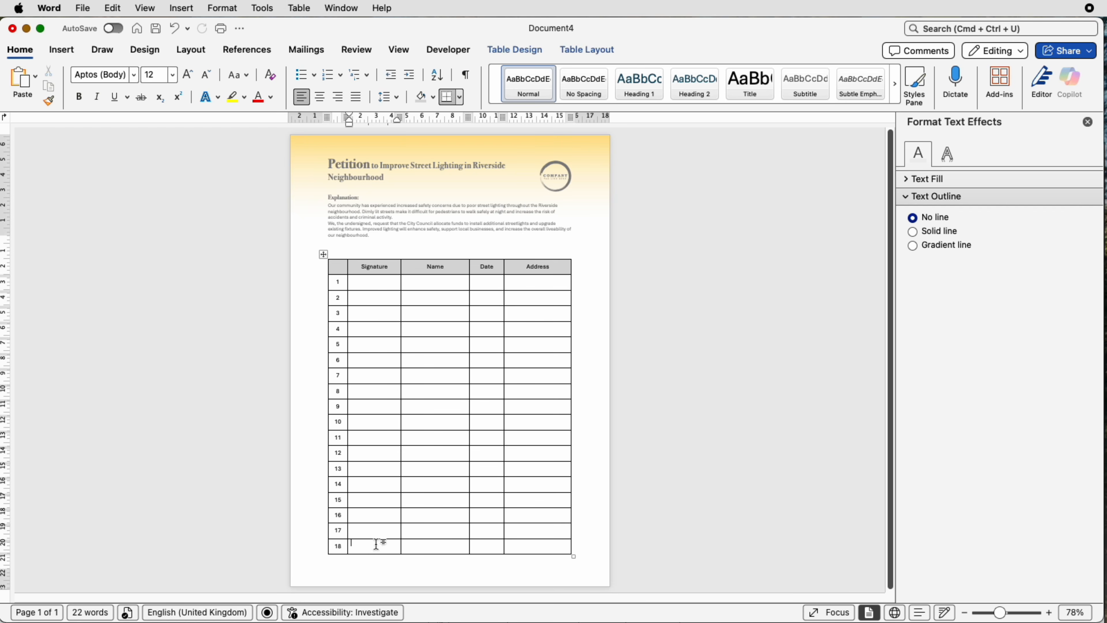
pyautogui.click(589, 49)
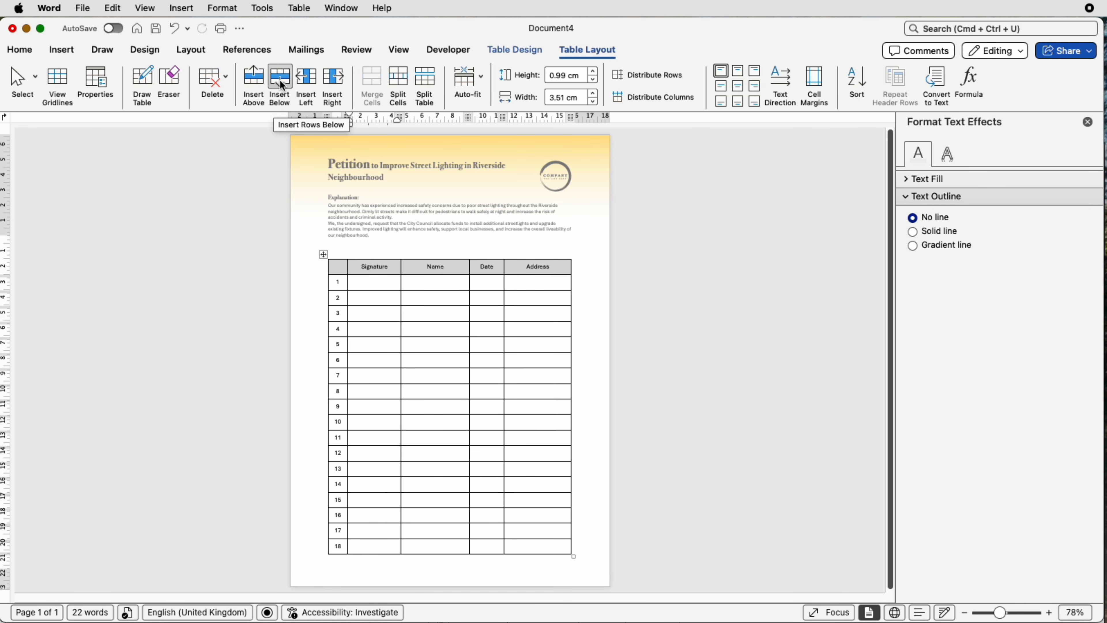
# Open the Save As dialog and examine the available file formats, including PDF, keeping Word Document (.docx)
pyautogui.click(83, 9)
pyautogui.click(104, 130)
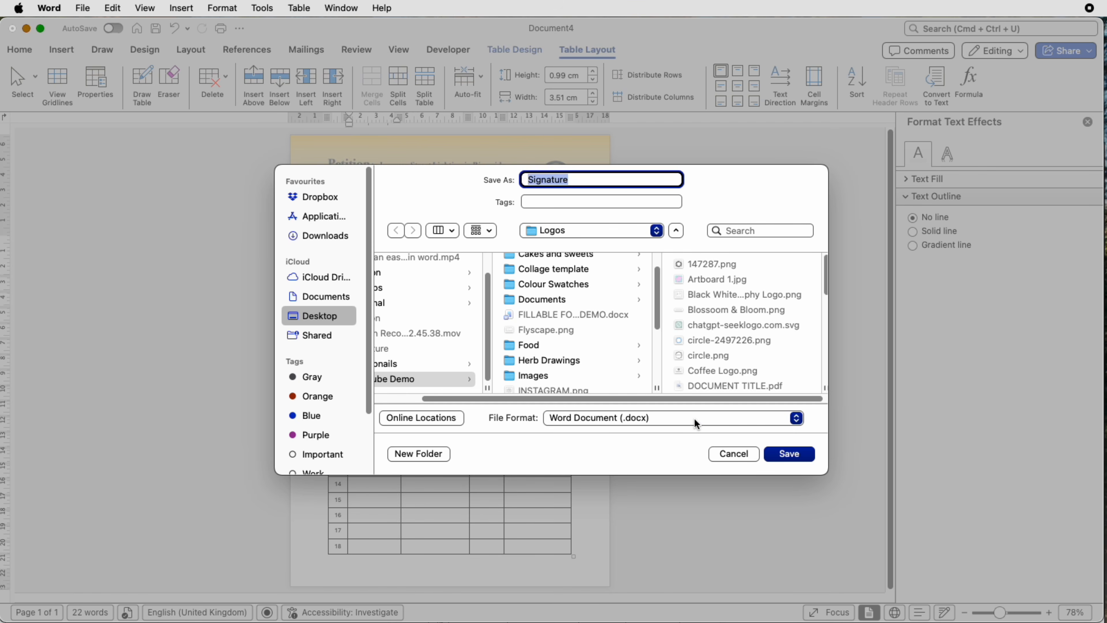
pyautogui.click(695, 419)
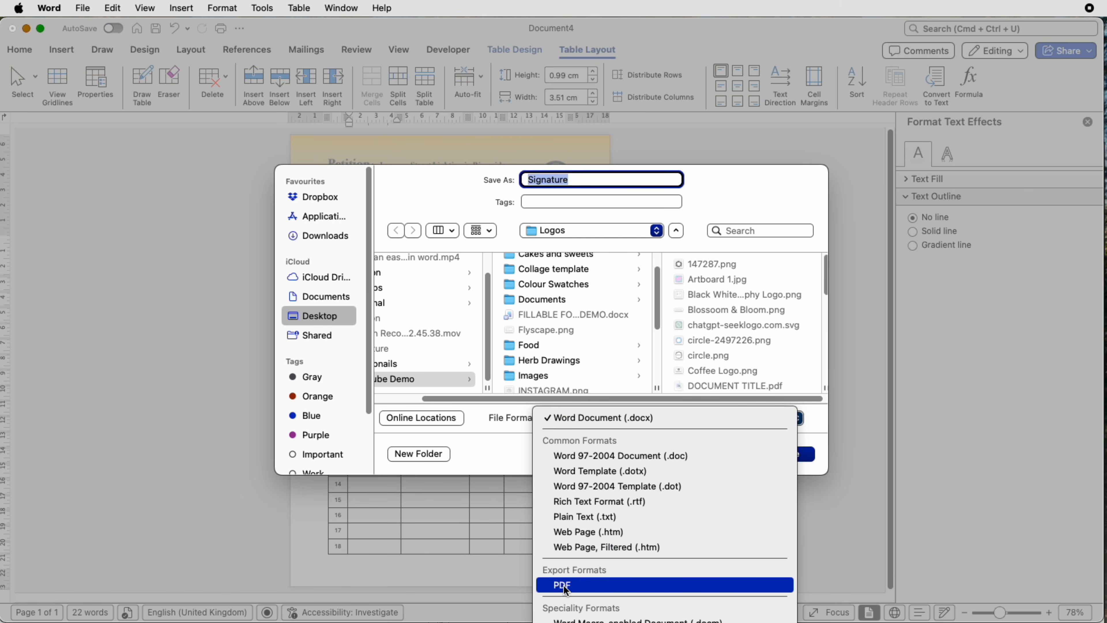
pyautogui.click(834, 545)
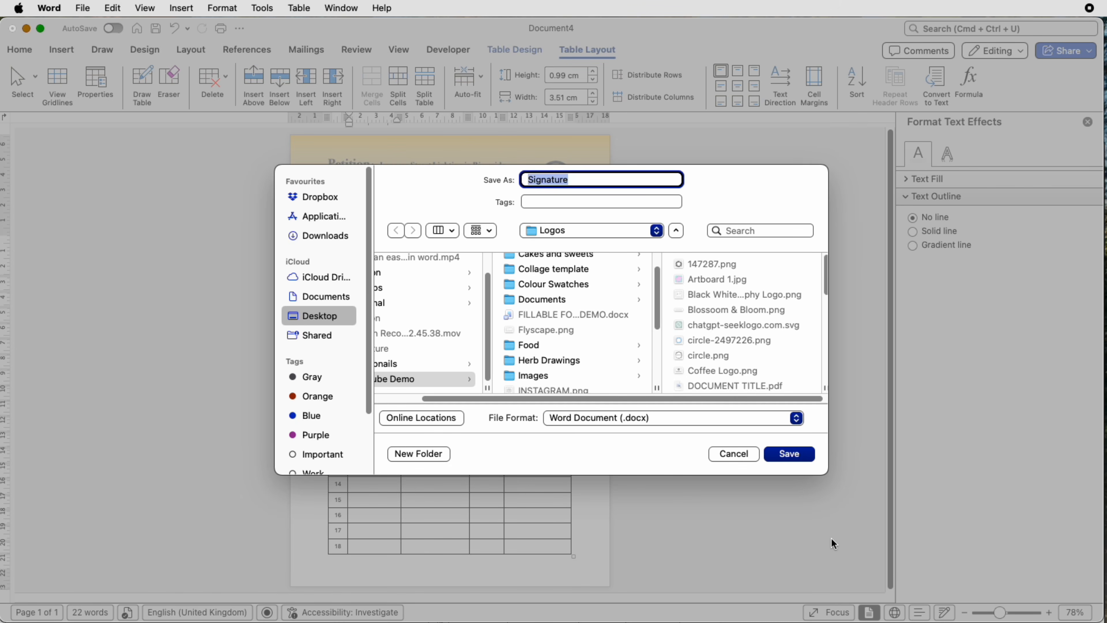